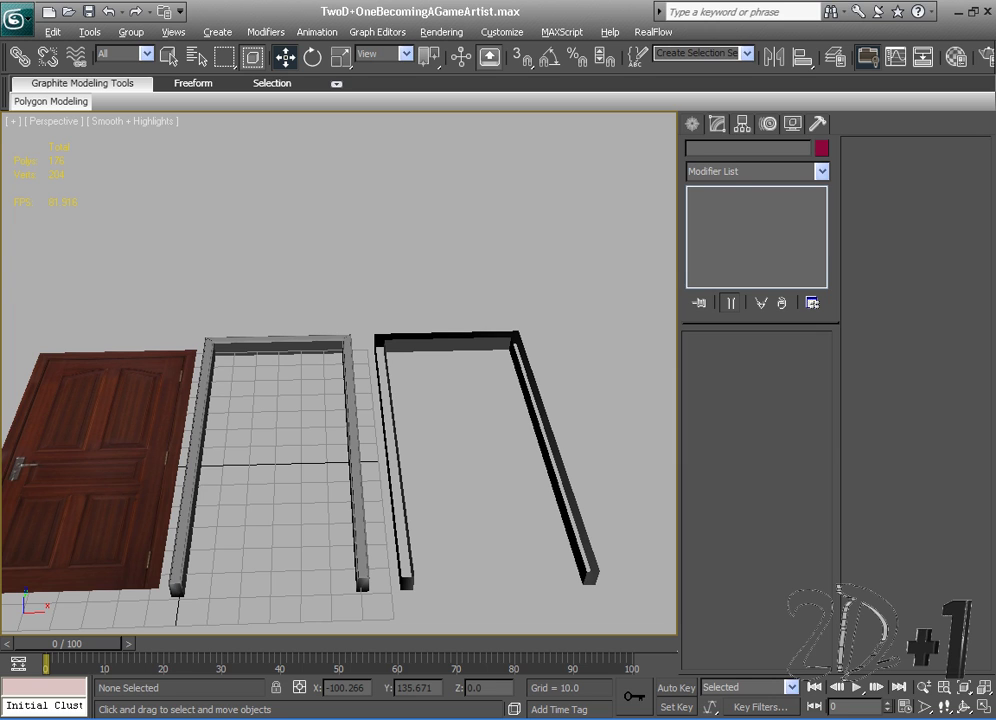
# Look over the door and the two door frames from several angles.
pyautogui.keyDown('alt'); pyautogui.moveTo(314, 384); pyautogui.dragTo(354, 342, button='middle'); pyautogui.keyUp('alt')
pyautogui.scroll(4, 346, 341)
pyautogui.moveTo(343, 411); pyautogui.dragTo(387, 411, button='middle')
pyautogui.scroll(-3, 388, 408)
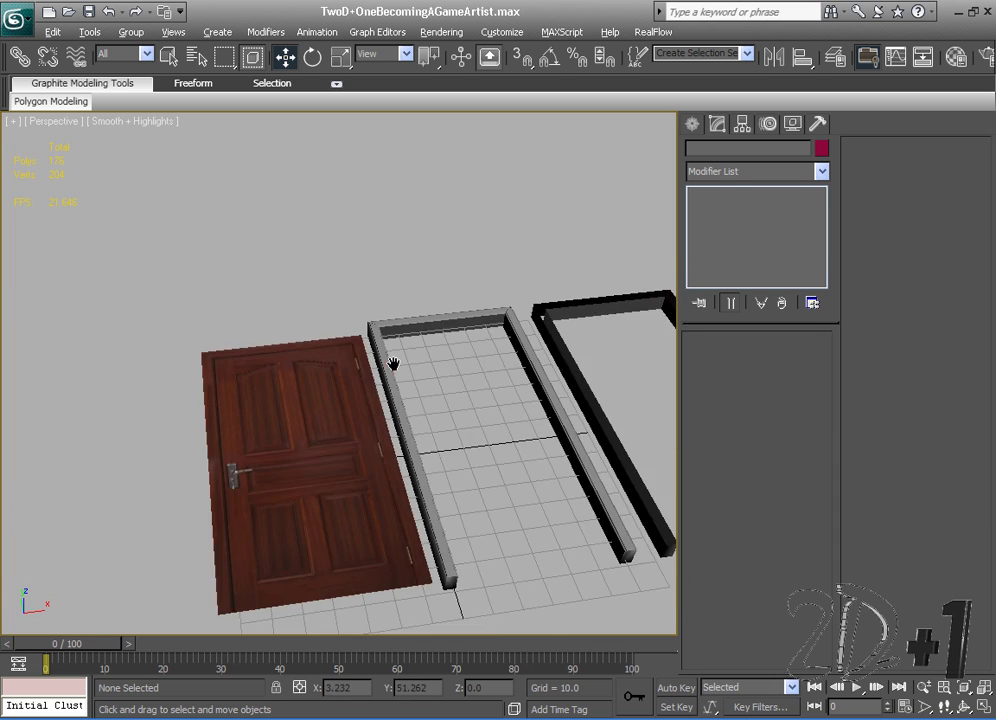
pyautogui.keyDown('alt'); pyautogui.moveTo(394, 362); pyautogui.dragTo(337, 407, button='middle'); pyautogui.keyUp('alt')
pyautogui.keyDown('alt'); pyautogui.moveTo(409, 453); pyautogui.dragTo(478, 485, button='middle'); pyautogui.keyUp('alt')
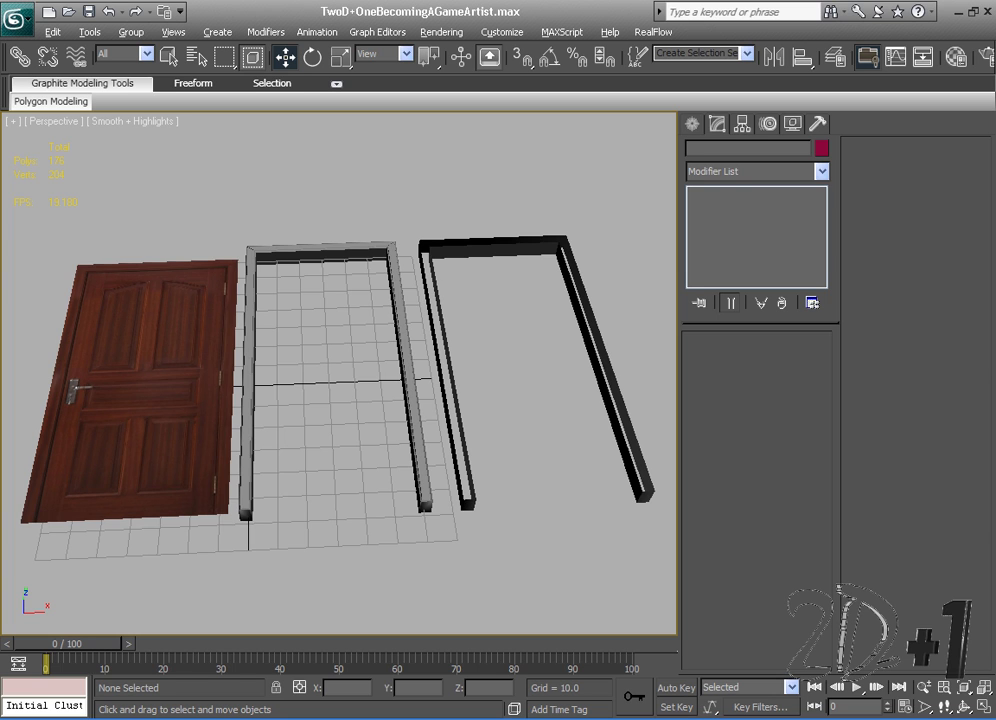
pyautogui.moveTo(450, 400)
pyautogui.keyDown('alt'); pyautogui.mouseDown(button='middle')
pyautogui.moveTo(487, 427)
pyautogui.moveTo(422, 391)
pyautogui.moveTo(441, 413)
pyautogui.moveTo(455, 395)
pyautogui.mouseUp(button='middle'); pyautogui.keyUp('alt')
# Remove the three redundant vertices clustered at the foot of each leg of the black door frame.
pyautogui.click(375, 386)
pyautogui.press('1')
pyautogui.scroll(3, 400, 412)
pyautogui.moveTo(589, 316); pyautogui.dragTo(555, 345, button='middle')
pyautogui.scroll(5, 536, 325)
pyautogui.scroll(-5, 552, 347)
pyautogui.scroll(3, 551, 348)
pyautogui.moveTo(338, 217); pyautogui.dragTo(402, 288, button='middle')
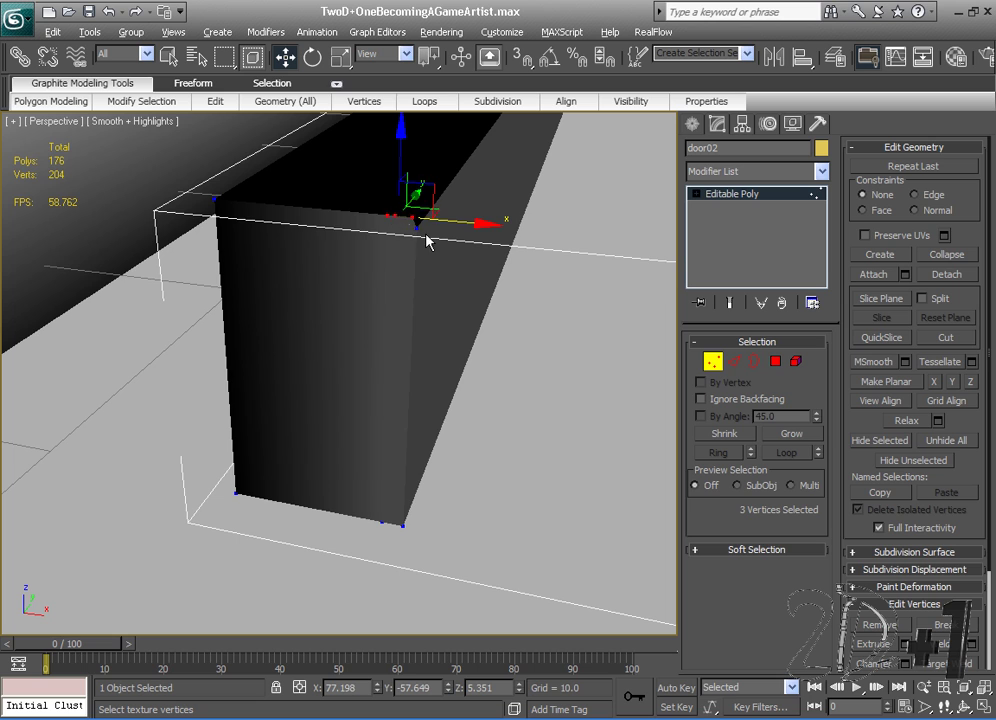
pyautogui.scroll(-5, 429, 241)
pyautogui.moveTo(430, 243); pyautogui.dragTo(492, 345, button='middle')
pyautogui.scroll(3, 498, 318)
pyautogui.scroll(3, 413, 322)
pyautogui.scroll(-3, 473, 351)
pyautogui.scroll(3, 473, 351)
pyautogui.scroll(-5, 492, 345)
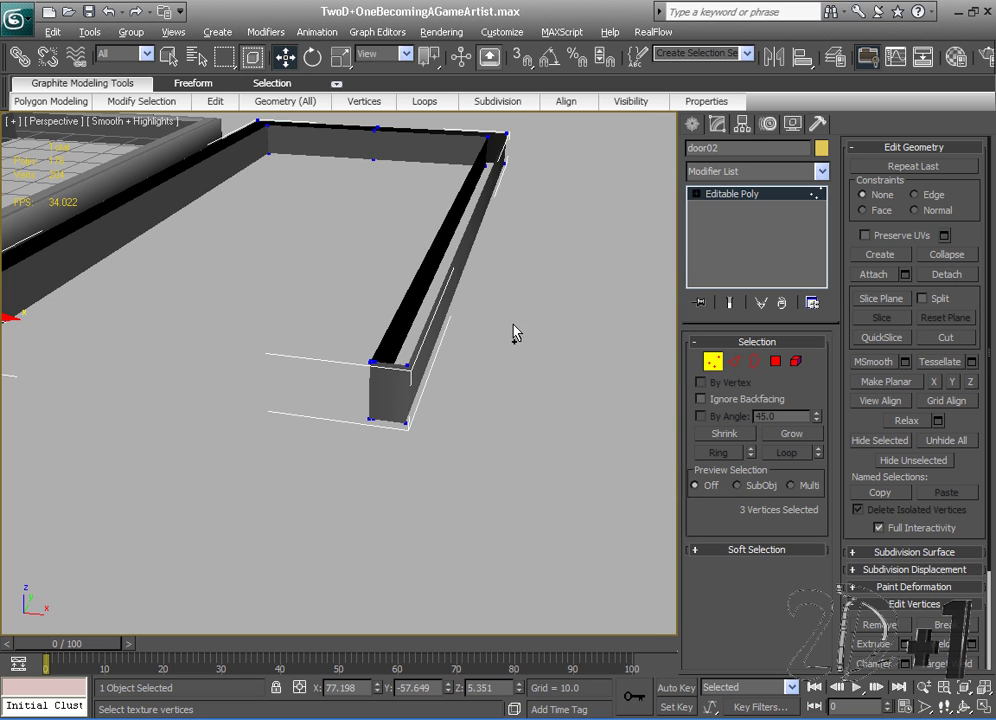
pyautogui.scroll(4, 406, 383)
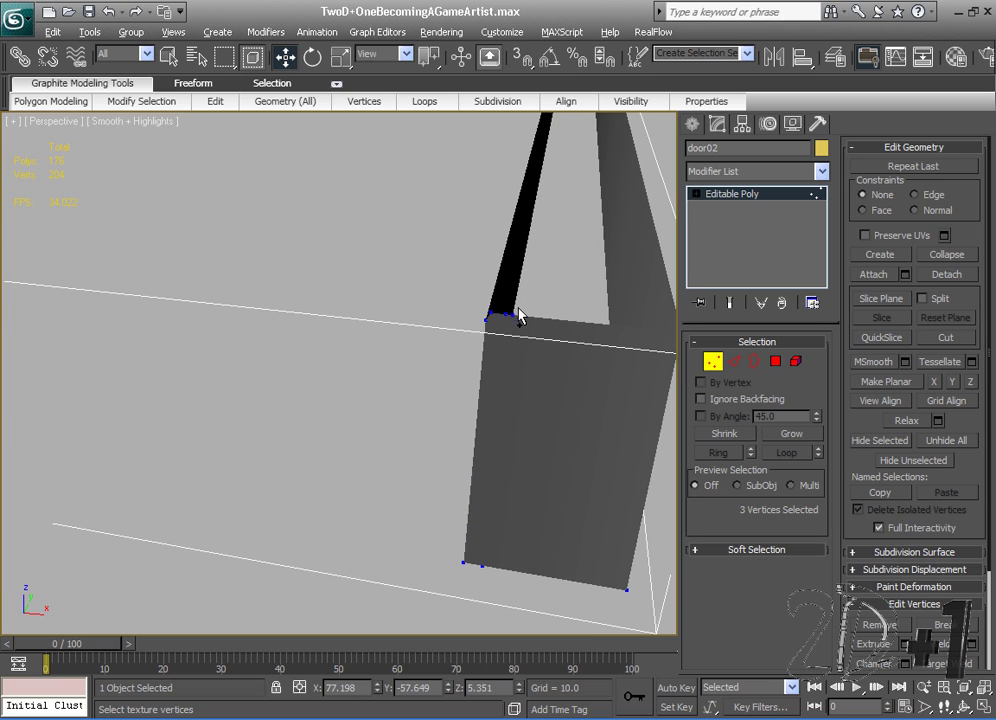
pyautogui.keyDown('ctrl'); pyautogui.click(513, 314); pyautogui.keyUp('ctrl')
pyautogui.keyDown('ctrl'); pyautogui.click(505, 314); pyautogui.keyUp('ctrl')
pyautogui.moveTo(990, 180); pyautogui.dragTo(994, 424)
pyautogui.click(877, 511)
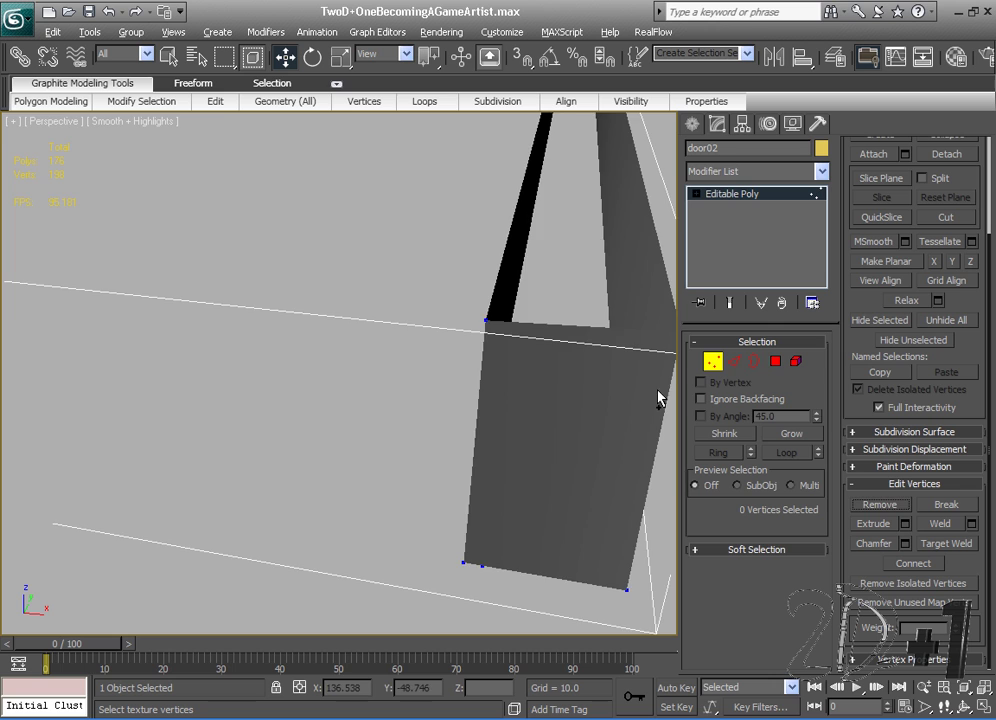
# Switch the frame to edge editing with all its edges selected and display the viewport in Hidden Line shading.
pyautogui.scroll(-5, 458, 345)
pyautogui.keyDown('alt'); pyautogui.moveTo(458, 345); pyautogui.dragTo(466, 515, button='middle'); pyautogui.keyUp('alt')
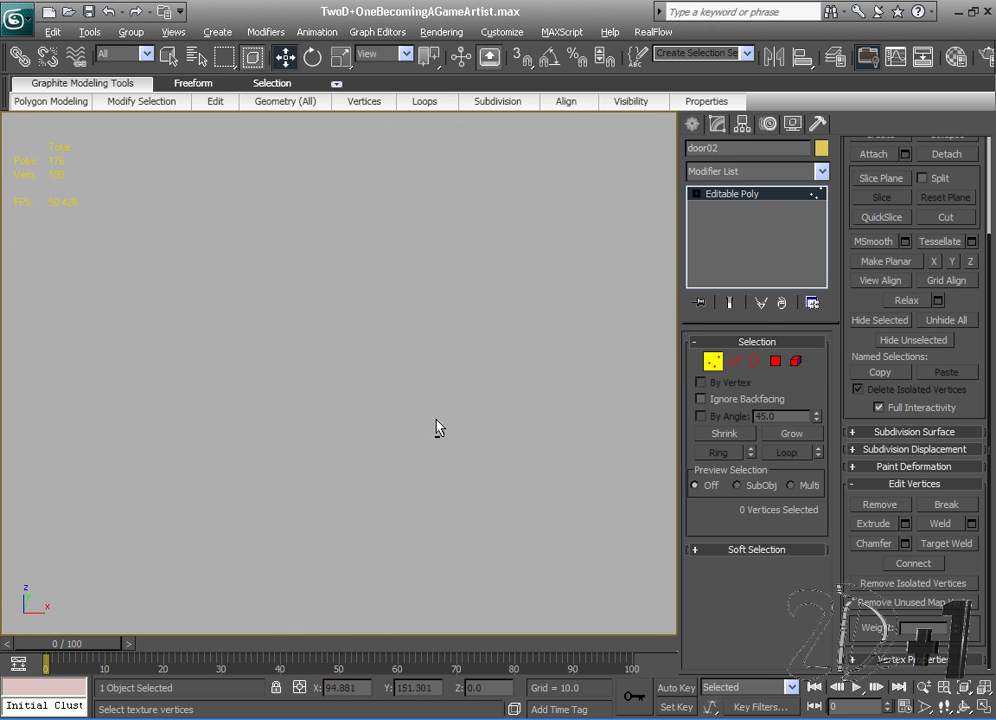
pyautogui.scroll(-3, 438, 427)
pyautogui.keyDown('alt'); pyautogui.moveTo(438, 427); pyautogui.dragTo(425, 372, button='middle'); pyautogui.keyUp('alt')
pyautogui.scroll(4, 470, 477)
pyautogui.press('2')
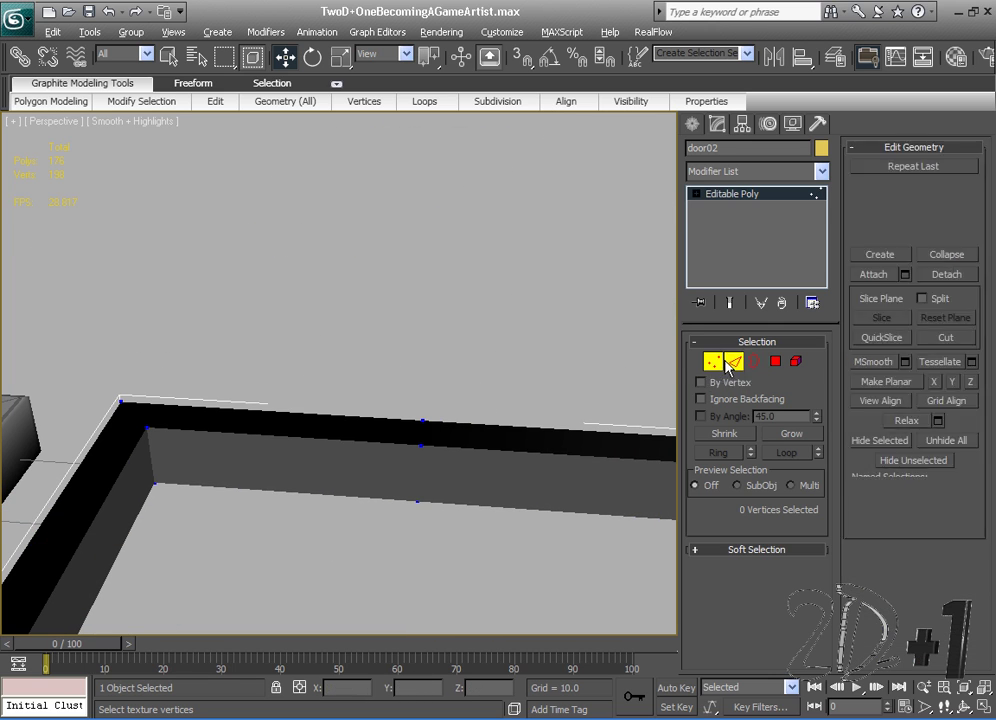
pyautogui.hotkey('ctrl', 'a')
pyautogui.click(135, 121)
pyautogui.click(140, 153)
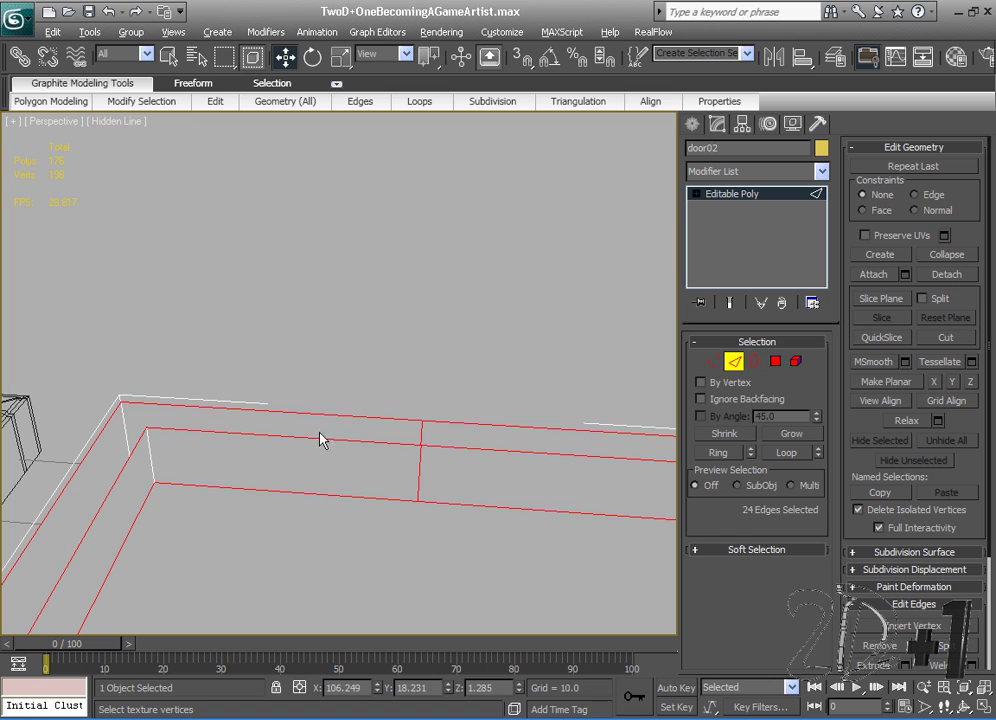
# Remove the two connected edges crossing the middle of the frame's top bar.
pyautogui.click(418, 461)
pyautogui.scroll(-3, 990, 215)
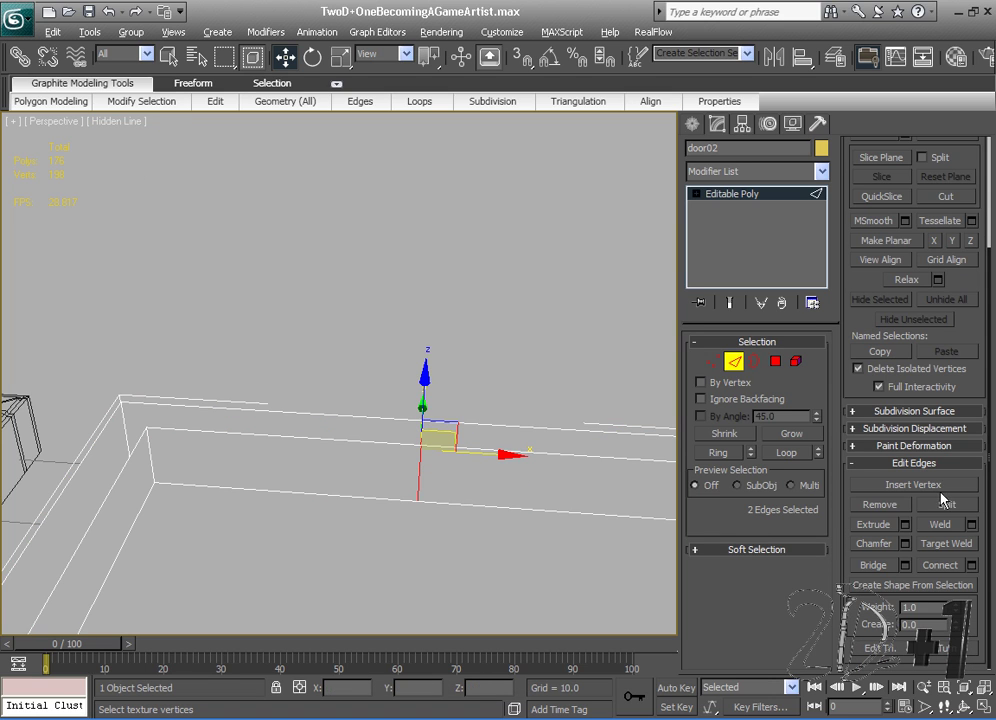
pyautogui.click(890, 506)
# Cap the two open borders on the frame's front and back sides.
pyautogui.click(758, 362)
pyautogui.click(551, 455)
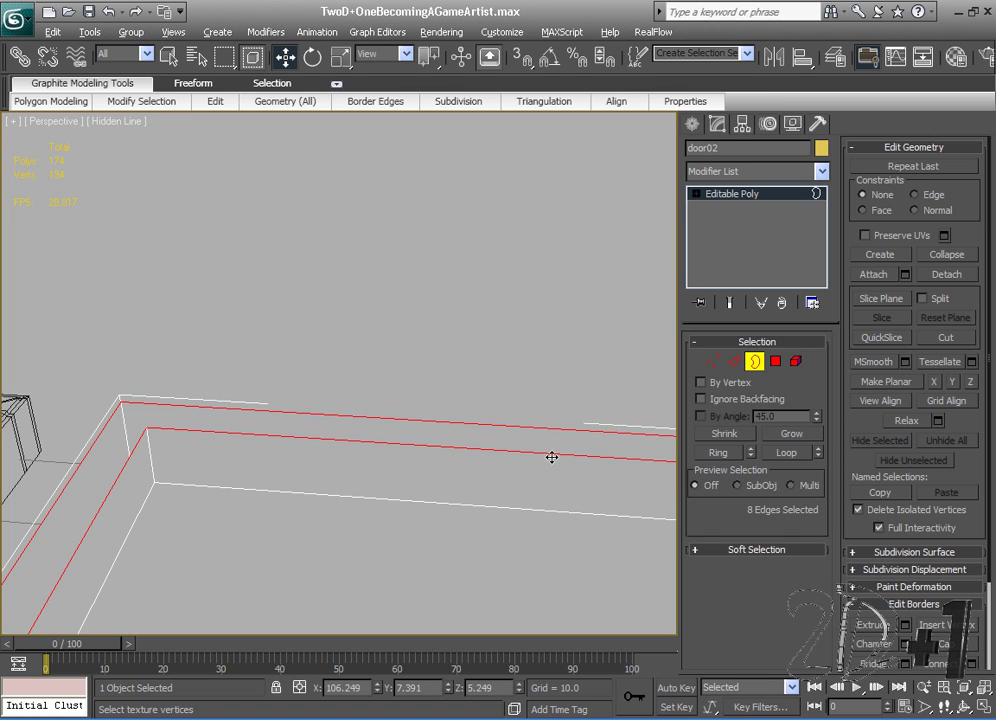
pyautogui.keyDown('ctrl'); pyautogui.click(544, 513); pyautogui.keyUp('ctrl')
pyautogui.scroll(-2, 915, 400)
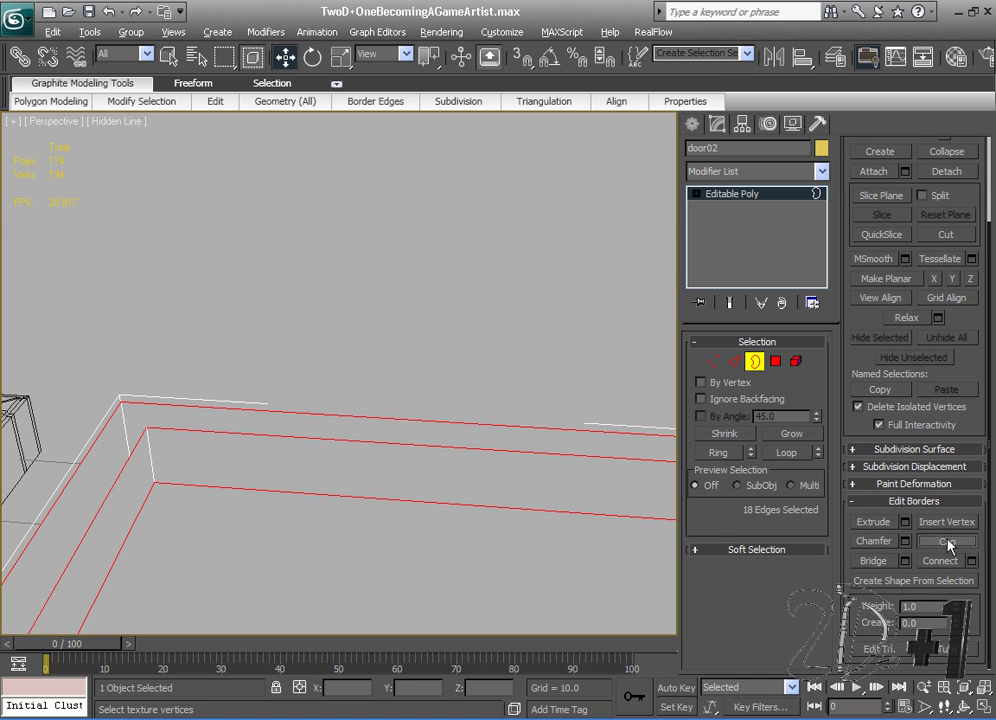
# Create diagonal edges joining the inner and outer vertices at both upper corners of the frame's front face.
pyautogui.moveTo(199, 421); pyautogui.dragTo(311, 477, button='middle')
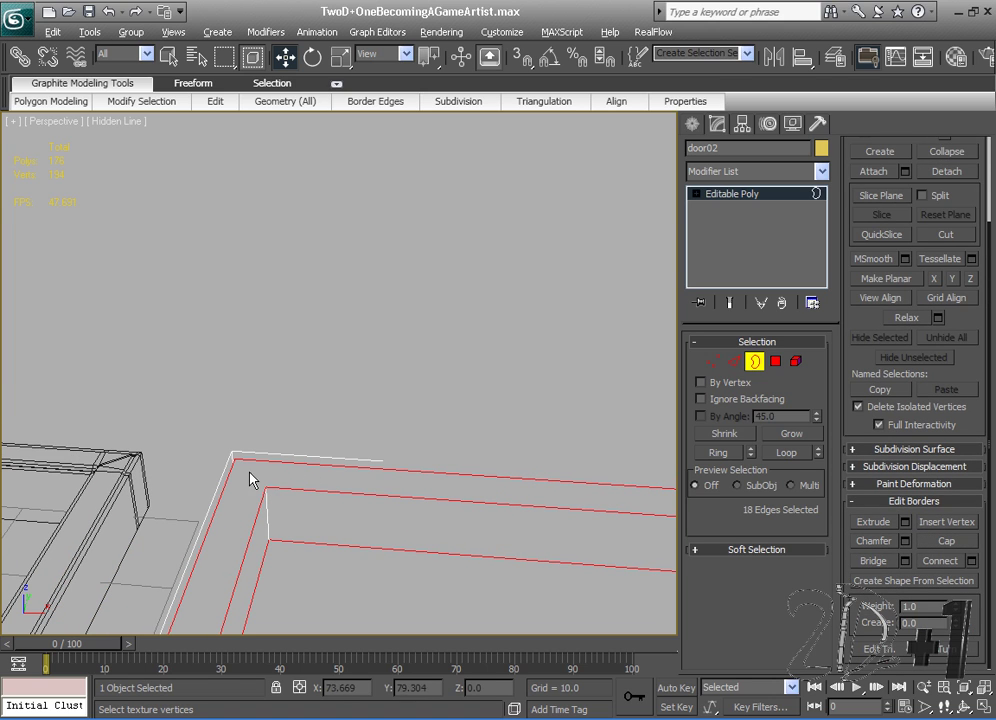
pyautogui.click(737, 367)
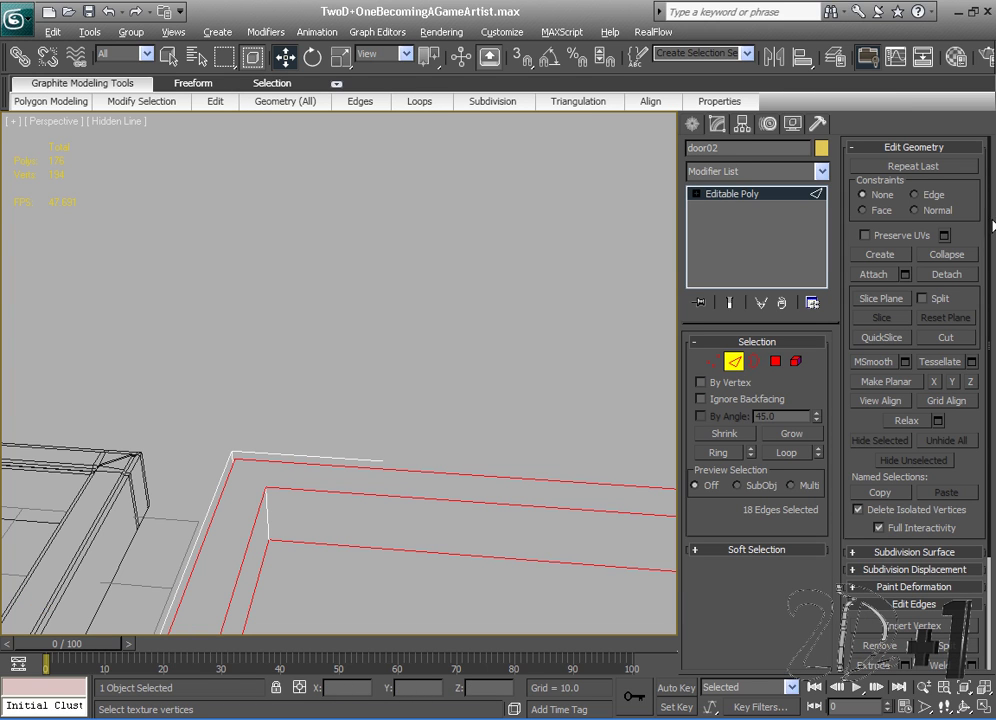
pyautogui.click(896, 255)
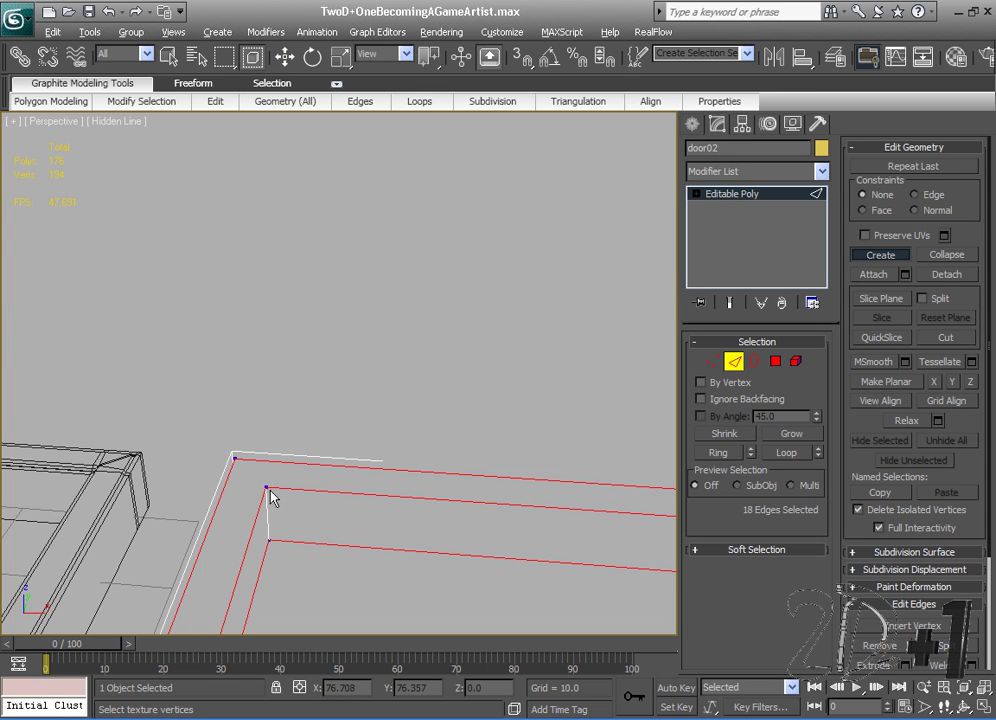
pyautogui.click(235, 462)
pyautogui.keyDown('alt'); pyautogui.moveTo(420, 507); pyautogui.dragTo(404, 381, button='middle'); pyautogui.keyUp('alt')
pyautogui.click(355, 475)
pyautogui.click(388, 468)
# Create diagonal edges joining the inner and outer vertices at both upper corners of the frame's back face.
pyautogui.moveTo(404, 381); pyautogui.dragTo(467, 500, button='middle')
pyautogui.click(474, 347)
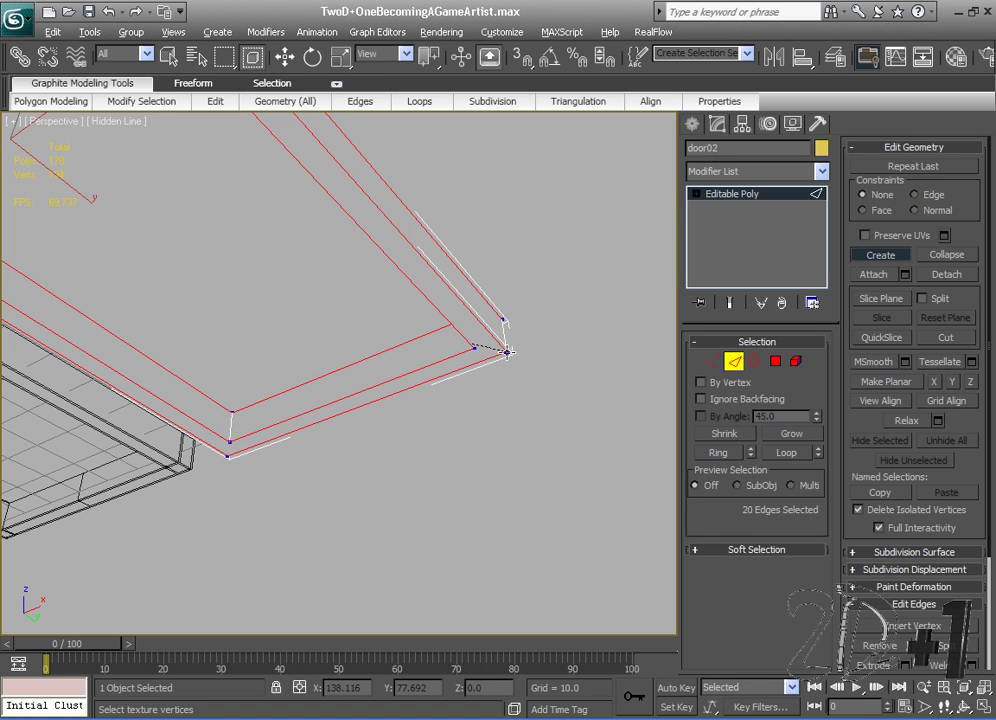
pyautogui.click(508, 352)
pyautogui.click(231, 442)
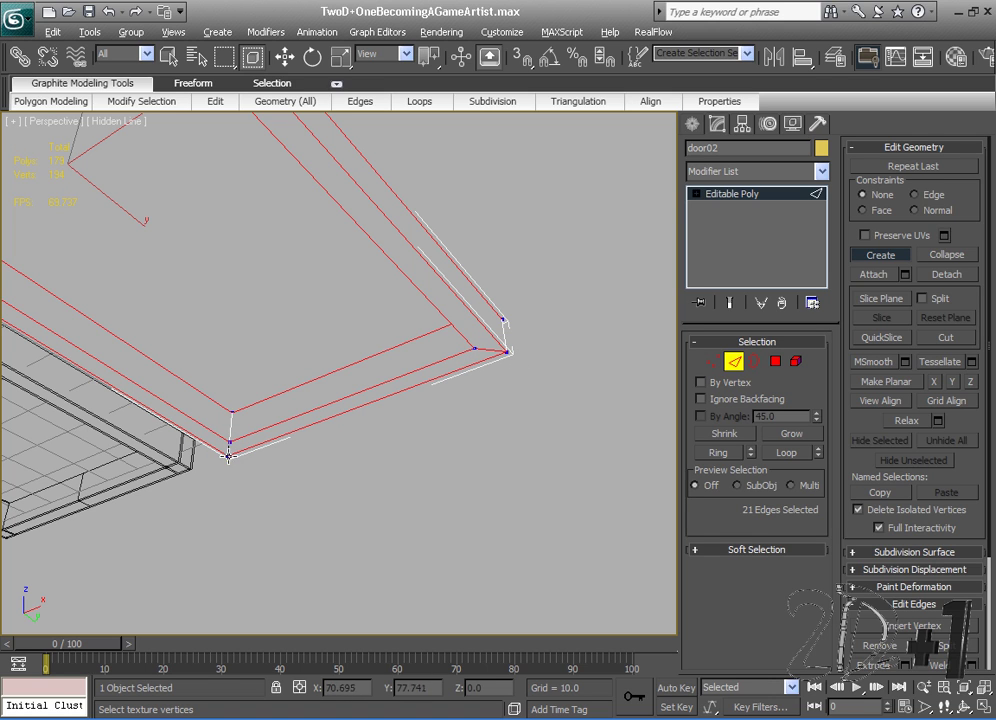
pyautogui.click(228, 457)
pyautogui.keyDown('alt'); pyautogui.moveTo(247, 461); pyautogui.dragTo(396, 440, button='middle'); pyautogui.keyUp('alt')
pyautogui.scroll(-5, 390, 530)
pyautogui.press('w')
pyautogui.scroll(5, 400, 460)
pyautogui.keyDown('alt'); pyautogui.moveTo(450, 472); pyautogui.dragTo(406, 477, button='middle'); pyautogui.keyUp('alt')
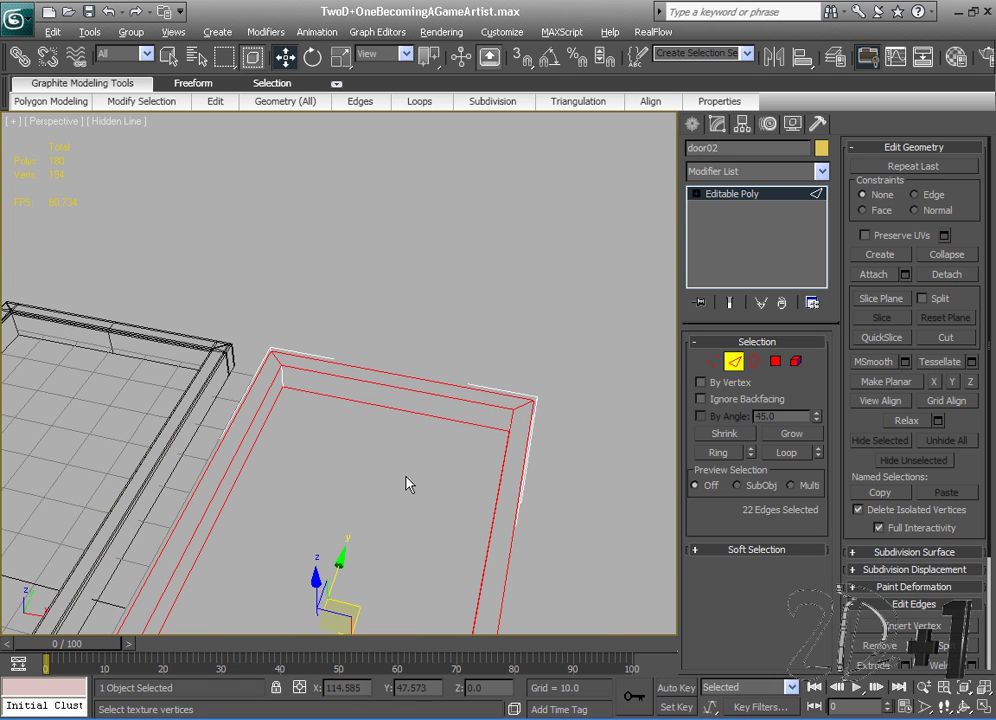
# Rename the object as frame and apply an Unwrap UVW modifier to it.
pyautogui.click(710, 147)
pyautogui.write('frame')
pyautogui.moveTo(451, 402)
pyautogui.mouseDown(button='middle')
pyautogui.moveTo(497, 325)
pyautogui.moveTo(442, 422)
pyautogui.moveTo(449, 403)
pyautogui.mouseUp(button='middle')
pyautogui.scroll(4, 442, 422)
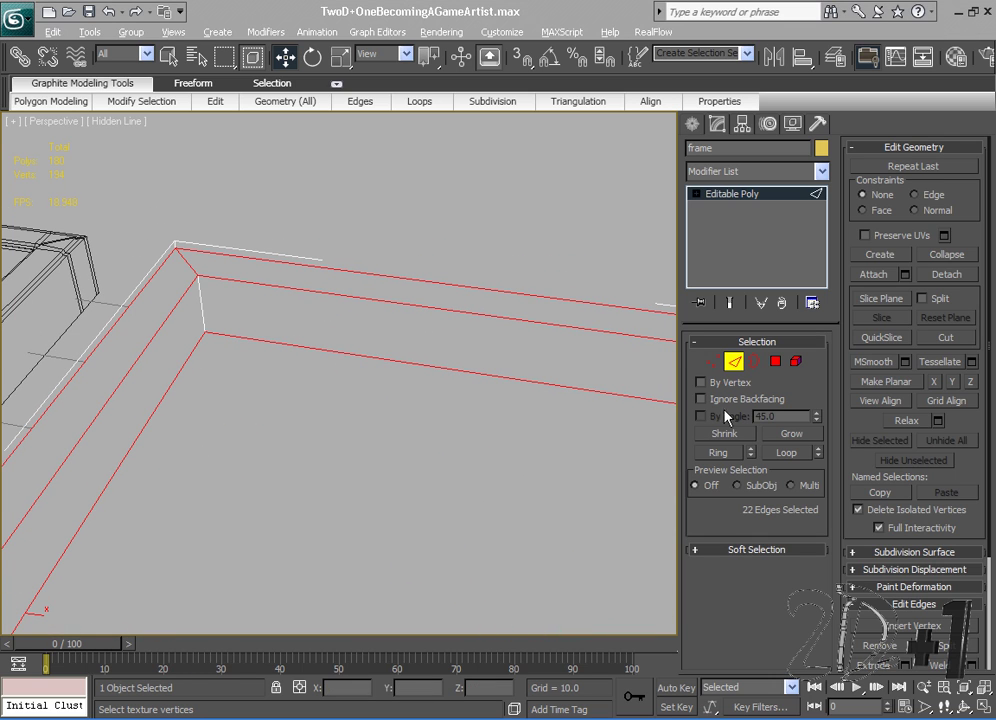
pyautogui.click(822, 172)
pyautogui.moveTo(827, 200); pyautogui.dragTo(858, 471)
pyautogui.scroll(-3, 760, 500)
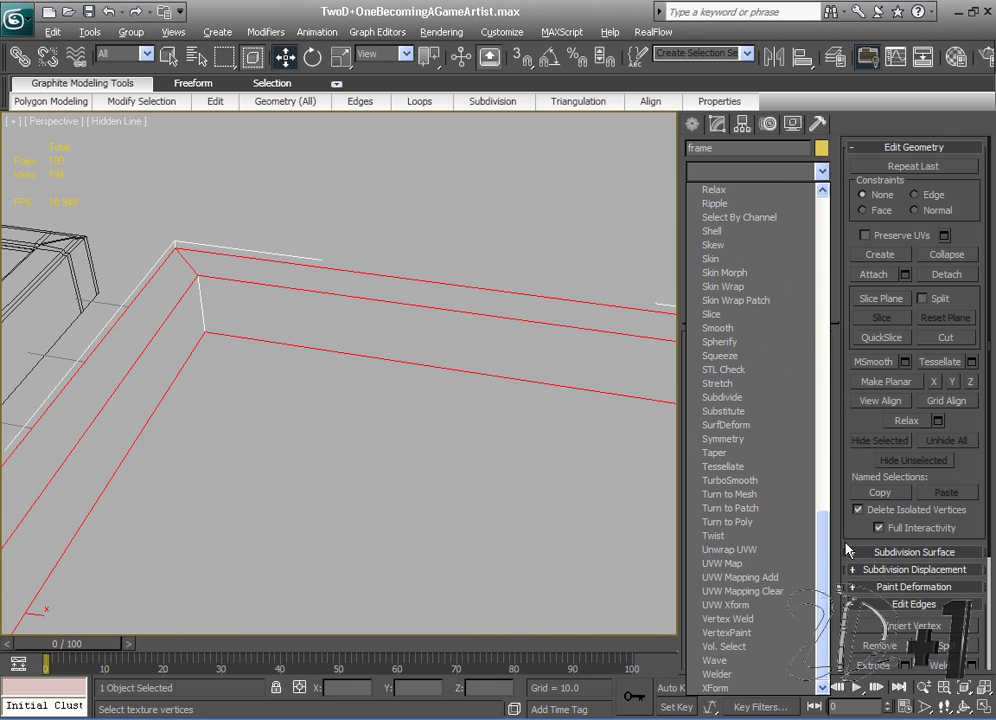
pyautogui.click(733, 540)
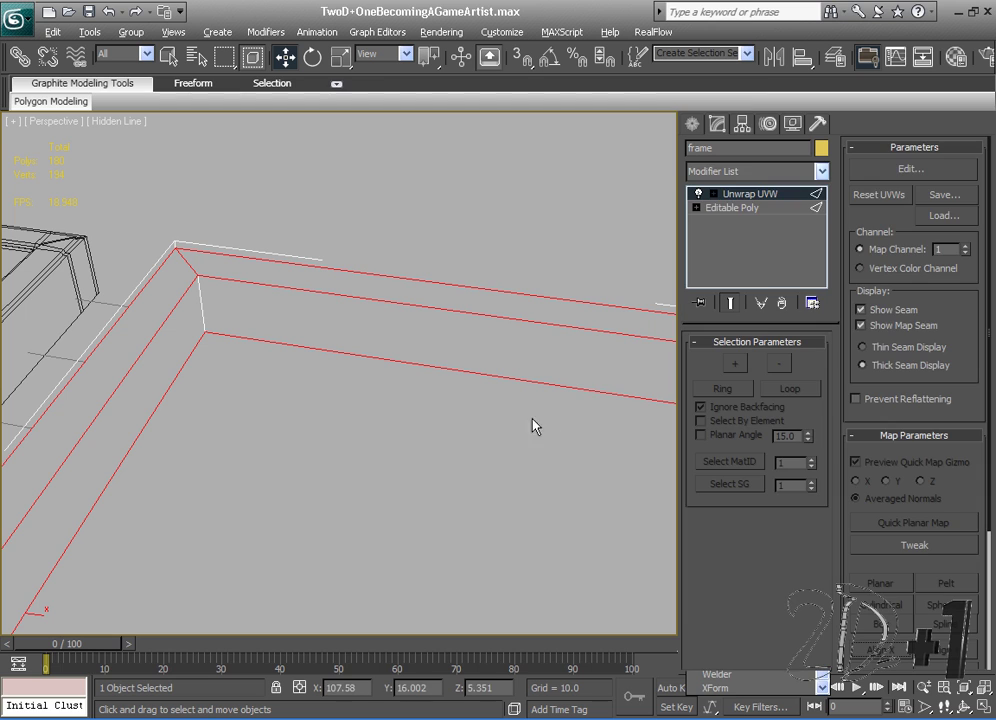
# Flatten-map all the frame's faces in the UV editor with a face angle threshold of 45.0 and spacing of 0.02.
pyautogui.click(913, 173)
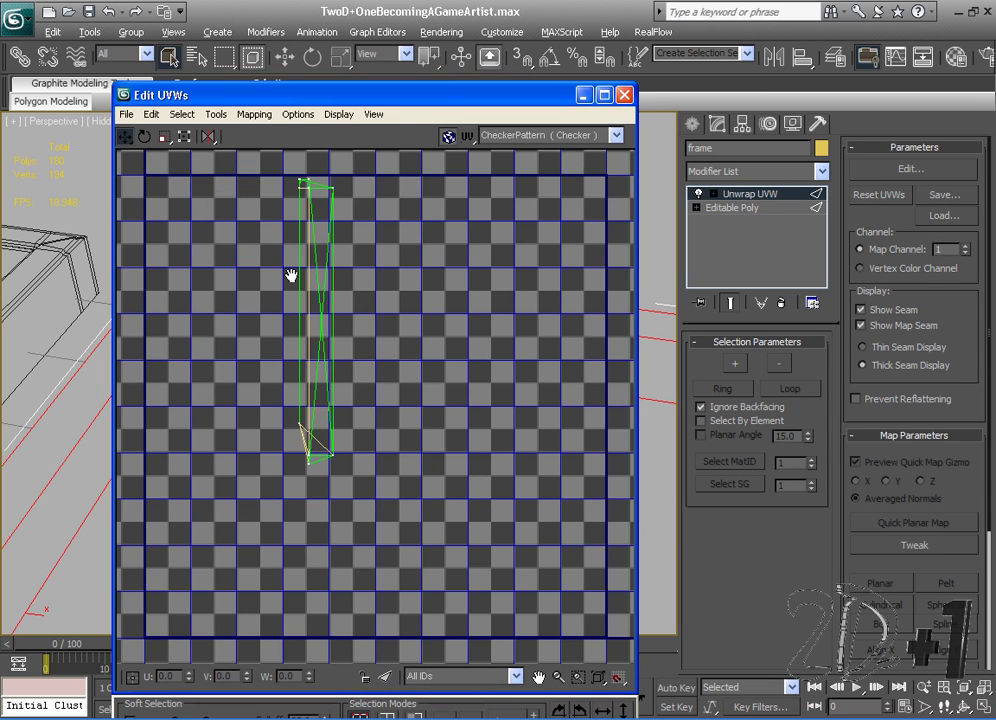
pyautogui.click(416, 714)
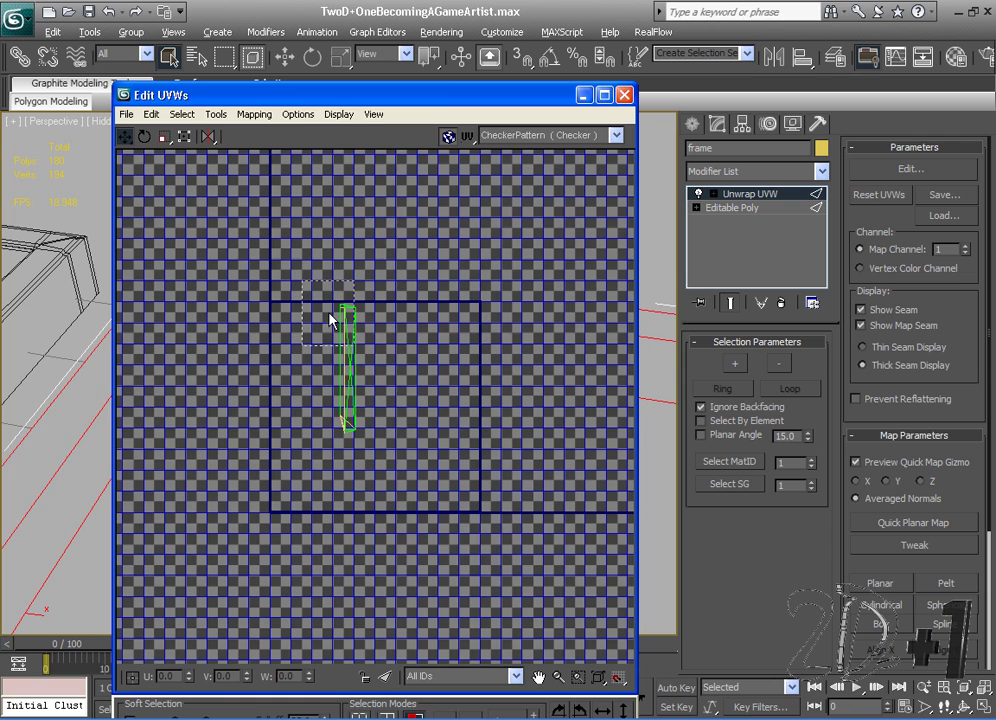
pyautogui.moveTo(322, 282); pyautogui.dragTo(473, 528)
pyautogui.click(254, 115)
pyautogui.click(270, 132)
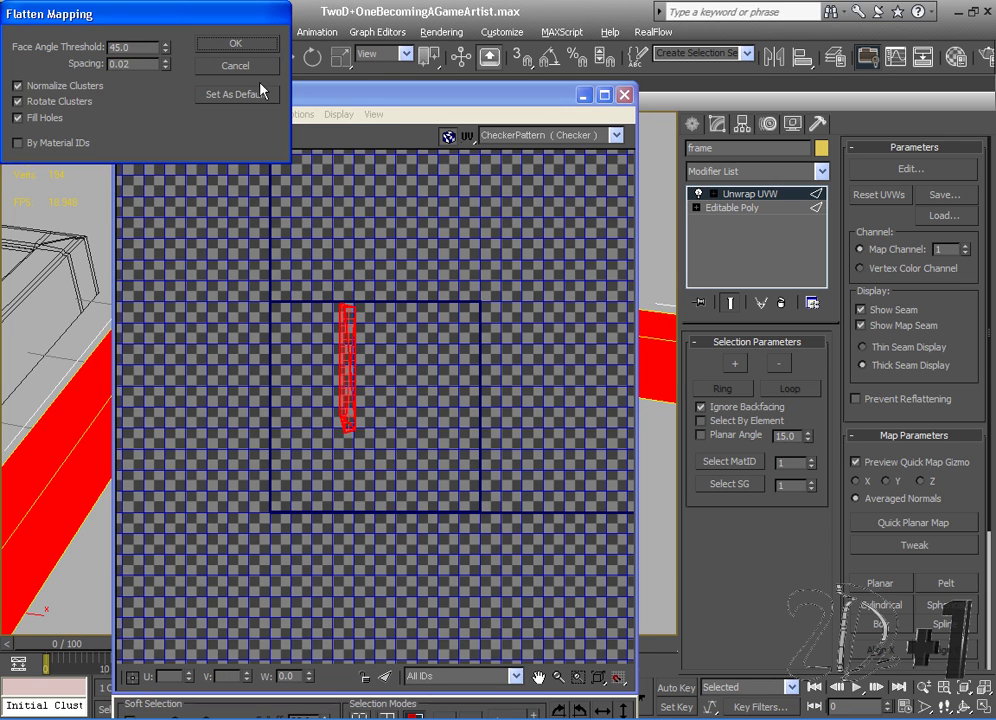
pyautogui.click(233, 43)
pyautogui.scroll(1, 435, 430)
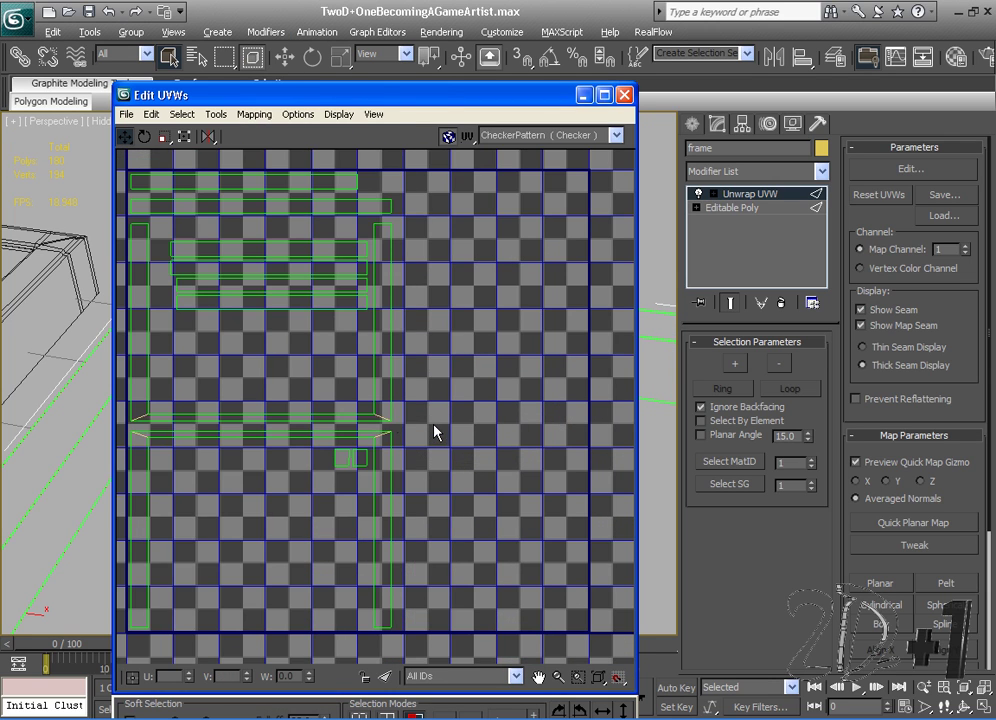
pyautogui.scroll(1, 413, 480)
pyautogui.moveTo(392, 412)
pyautogui.mouseDown(button='middle')
pyautogui.moveTo(413, 480)
pyautogui.moveTo(402, 402)
pyautogui.mouseUp(button='middle')
pyautogui.scroll(-1, 413, 480)
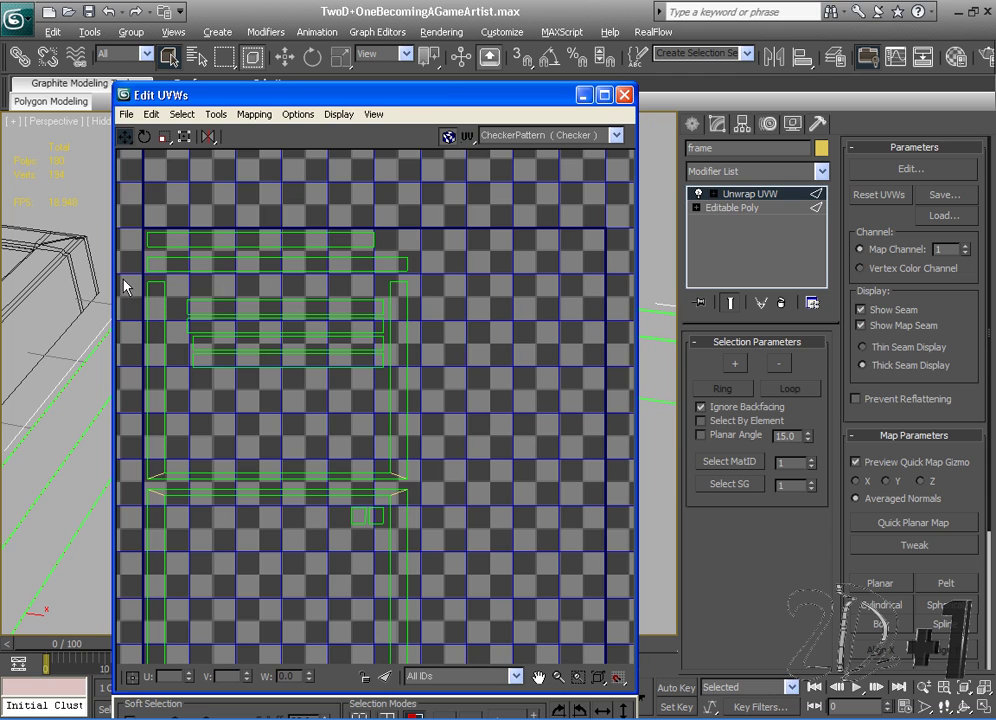
# Move the upper U-shaped UV shell, with both its side strips and connecting bar, to the empty area beside the other shells.
pyautogui.click(152, 445)
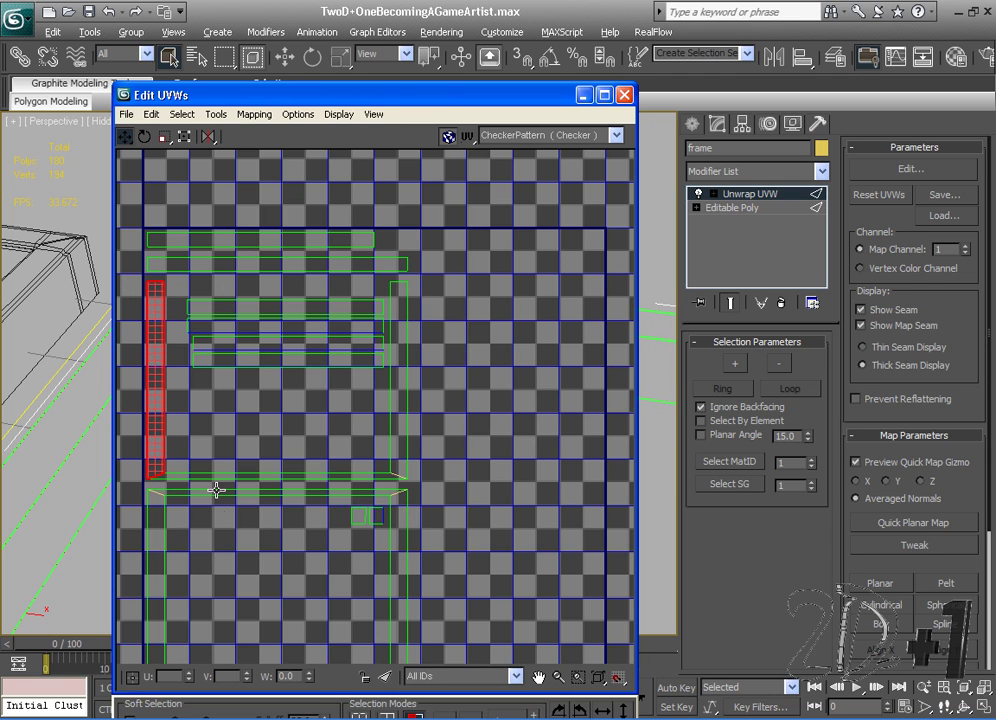
pyautogui.keyDown('ctrl'); pyautogui.click(383, 476); pyautogui.keyUp('ctrl')
pyautogui.keyDown('ctrl'); pyautogui.click(399, 458); pyautogui.keyUp('ctrl')
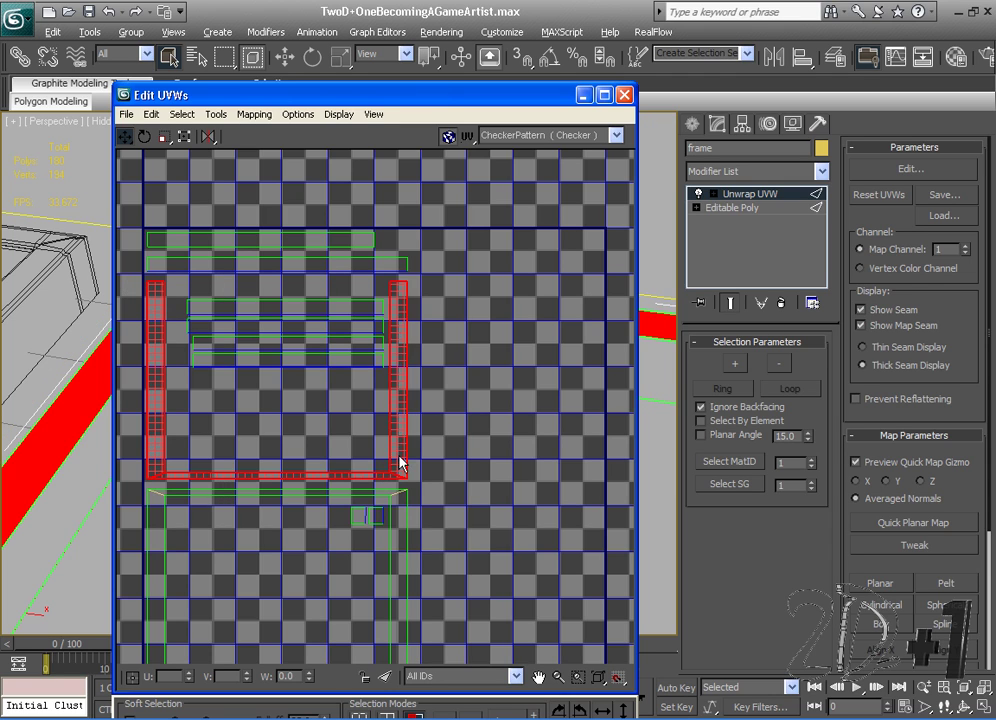
pyautogui.moveTo(399, 458); pyautogui.dragTo(679, 402)
pyautogui.moveTo(496, 361); pyautogui.dragTo(391, 387, button='middle')
pyautogui.scroll(-1, 390, 390)
pyautogui.click(388, 391)
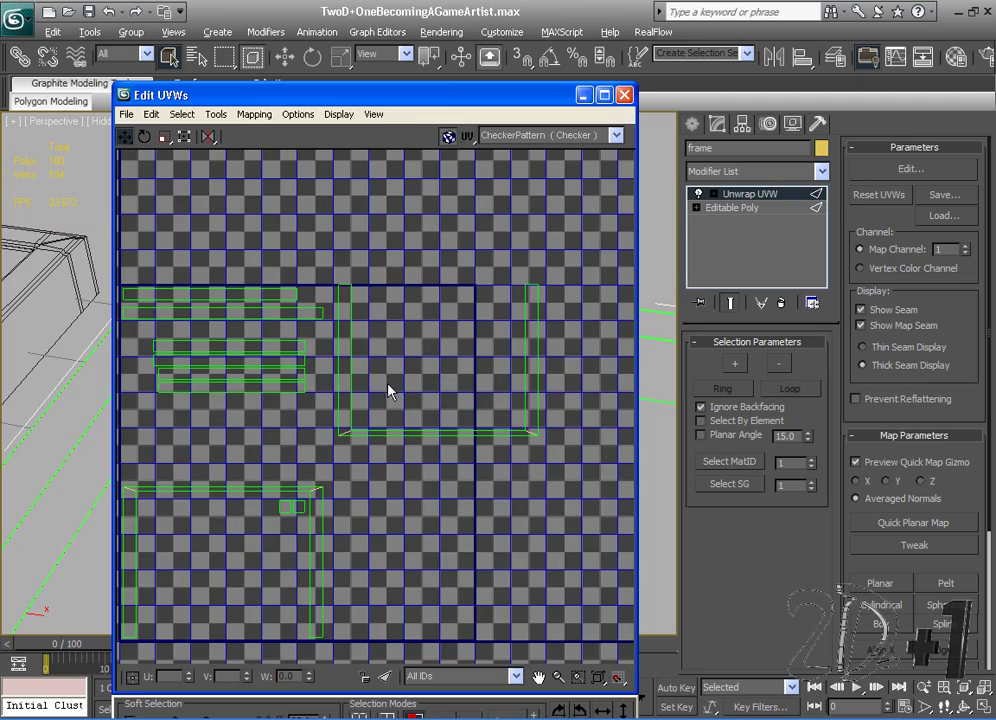
# Try to break the left vertical strip off the moved U-shaped shell and shift it upward.
pyautogui.click(341, 381)
pyautogui.click(216, 114)
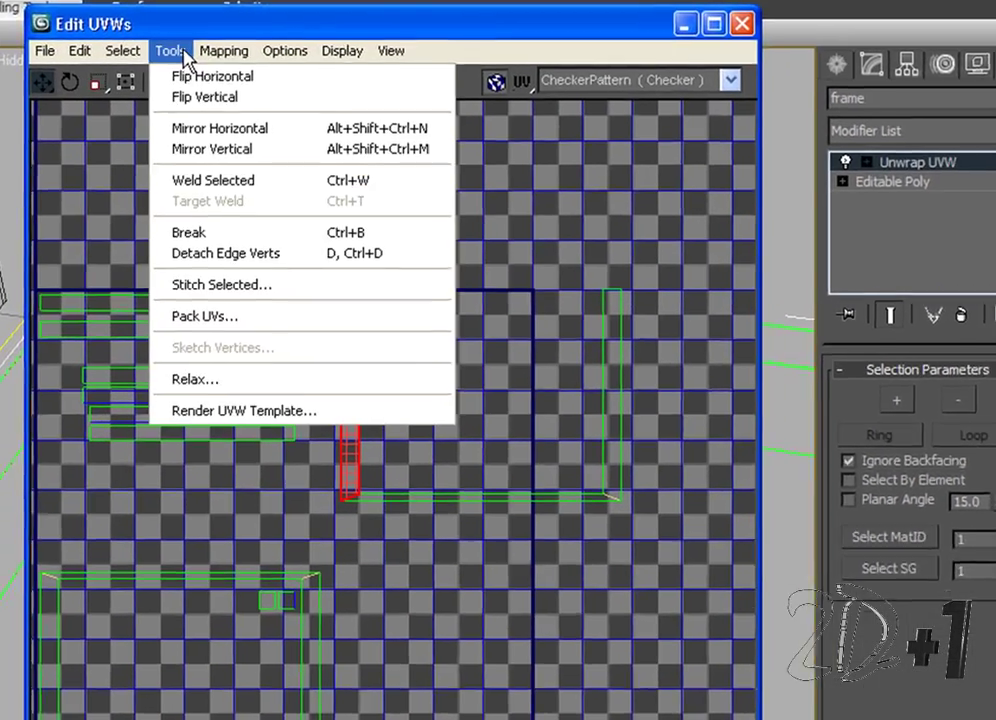
pyautogui.click(250, 244)
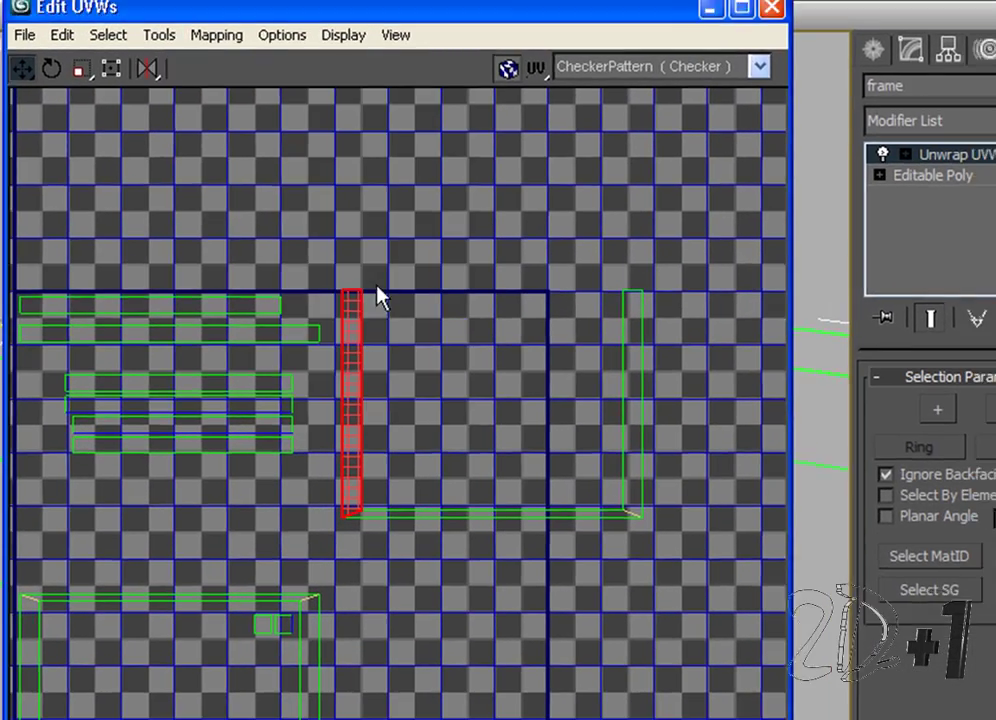
pyautogui.moveTo(354, 314); pyautogui.dragTo(365, 241)
pyautogui.click(515, 323)
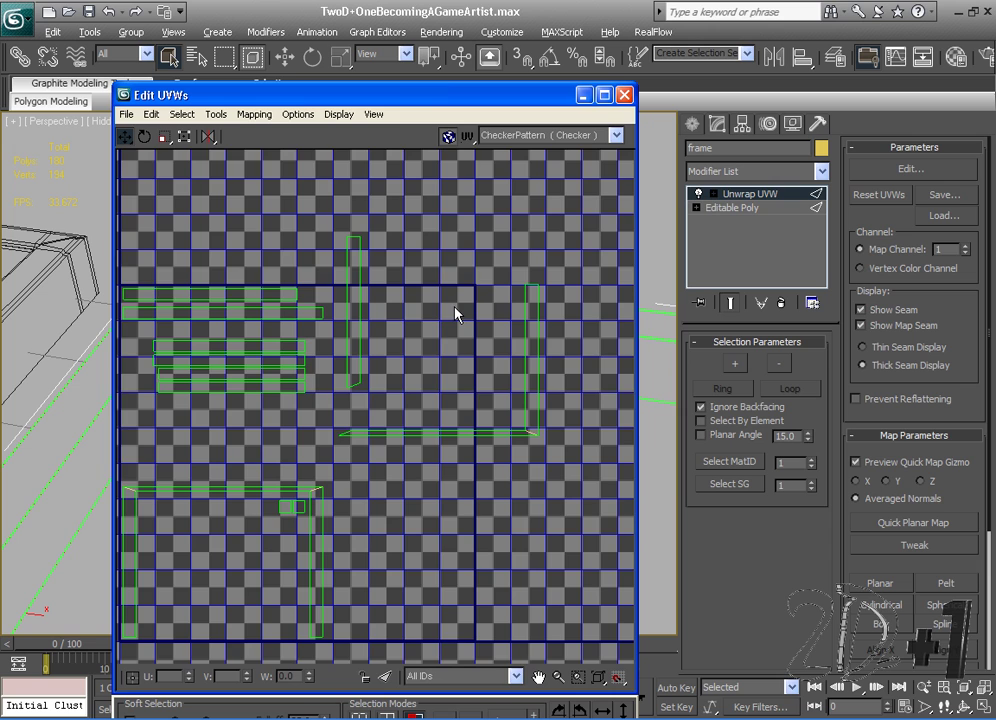
pyautogui.scroll(1, 488, 377)
pyautogui.click(470, 427)
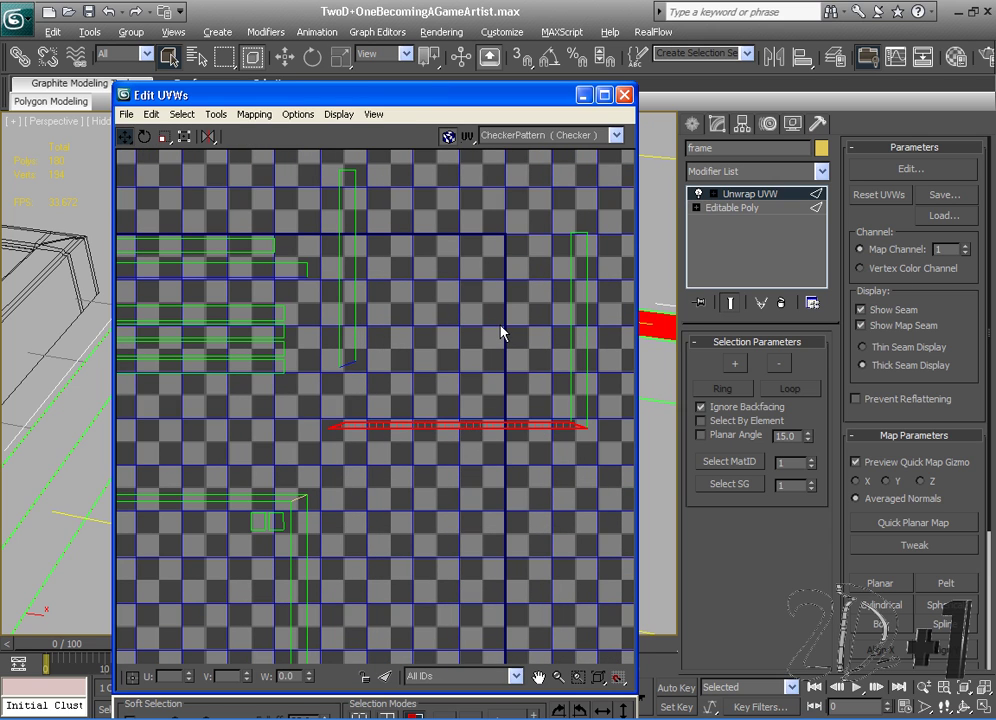
# Undo the strip's break and move so the U-shaped shell is whole again.
pyautogui.hotkey('ctrl', 'z')
pyautogui.hotkey('ctrl', 'z')
pyautogui.hotkey('ctrl', 'z')
pyautogui.hotkey('ctrl', 'z')
pyautogui.hotkey('ctrl', 'z')
pyautogui.scroll(-1, 457, 384)
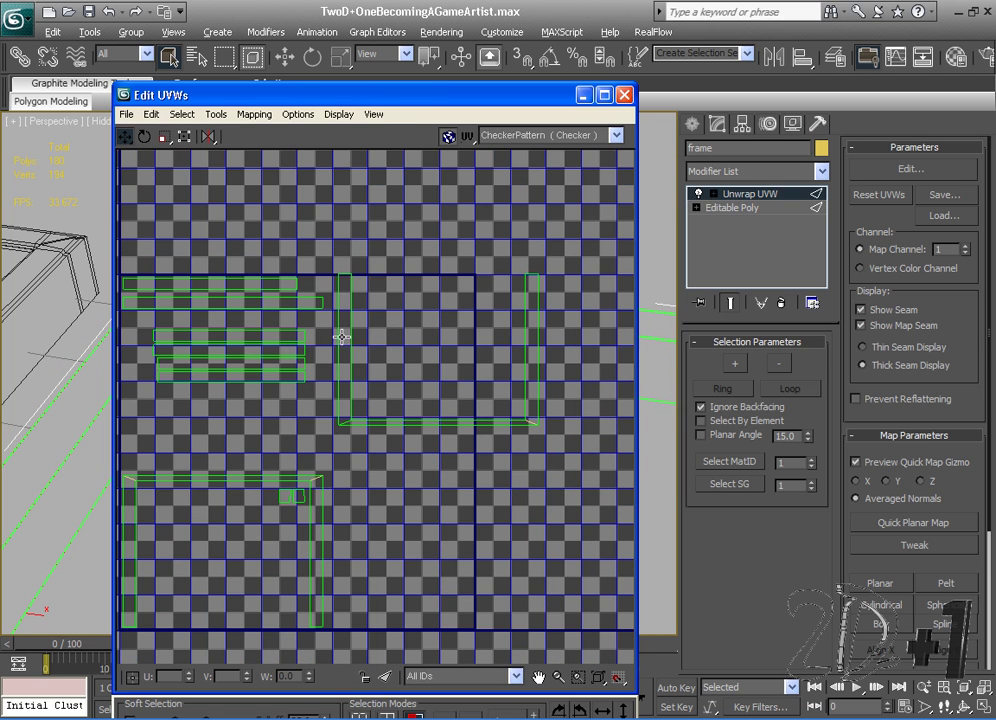
pyautogui.moveTo(398, 560); pyautogui.dragTo(413, 668, button='middle')
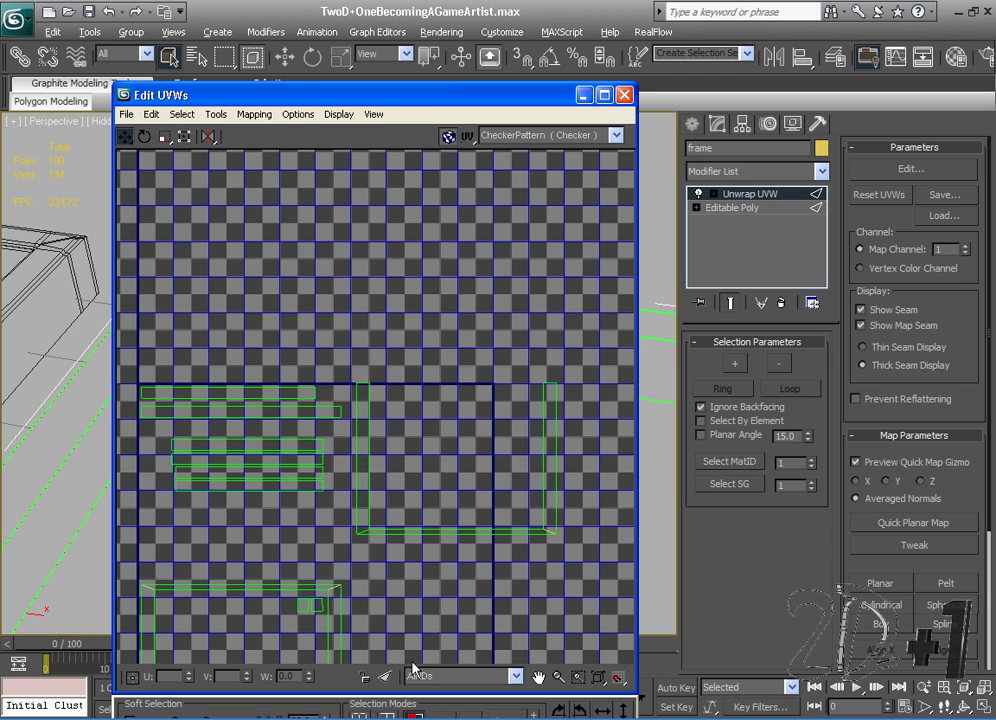
# Select the top inner corner vertex of the U-shaped shell's left strip and find its shared vertices among the stacked horizontal strips.
pyautogui.click(363, 716)
pyautogui.moveTo(368, 379); pyautogui.dragTo(385, 425, button='middle')
pyautogui.scroll(3, 400, 424)
pyautogui.click(389, 446)
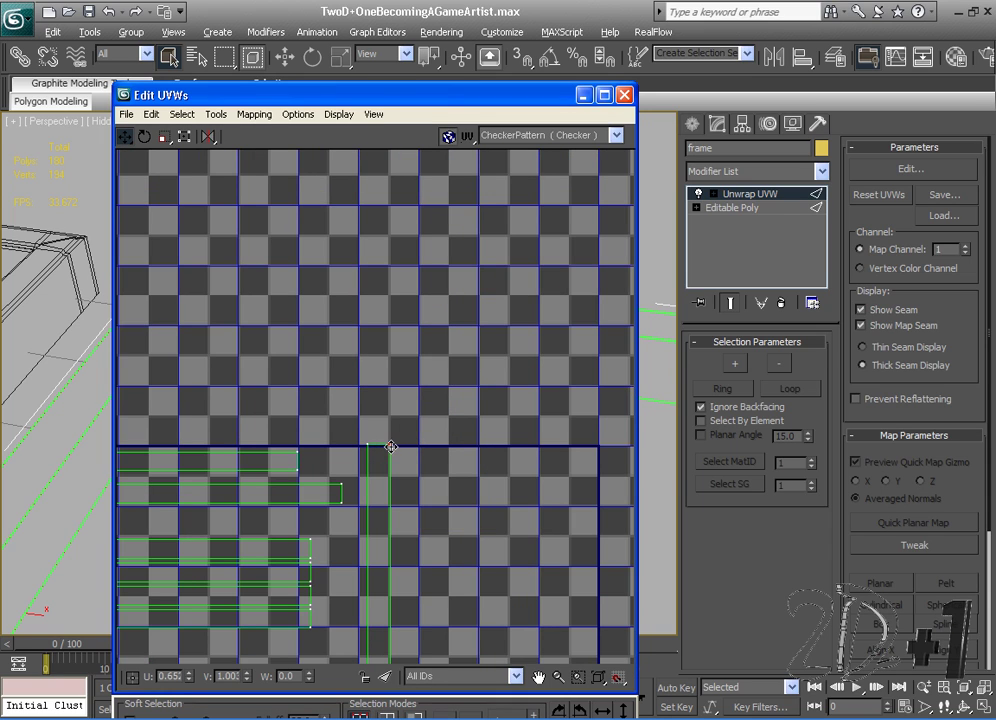
pyautogui.moveTo(397, 483); pyautogui.dragTo(474, 333, button='middle')
pyautogui.scroll(-2, 411, 441)
pyautogui.scroll(1, 352, 438)
pyautogui.moveTo(352, 438); pyautogui.dragTo(369, 536, button='middle')
pyautogui.scroll(2, 353, 563)
pyautogui.moveTo(563, 389); pyautogui.dragTo(456, 490, button='middle')
pyautogui.scroll(-2, 453, 445)
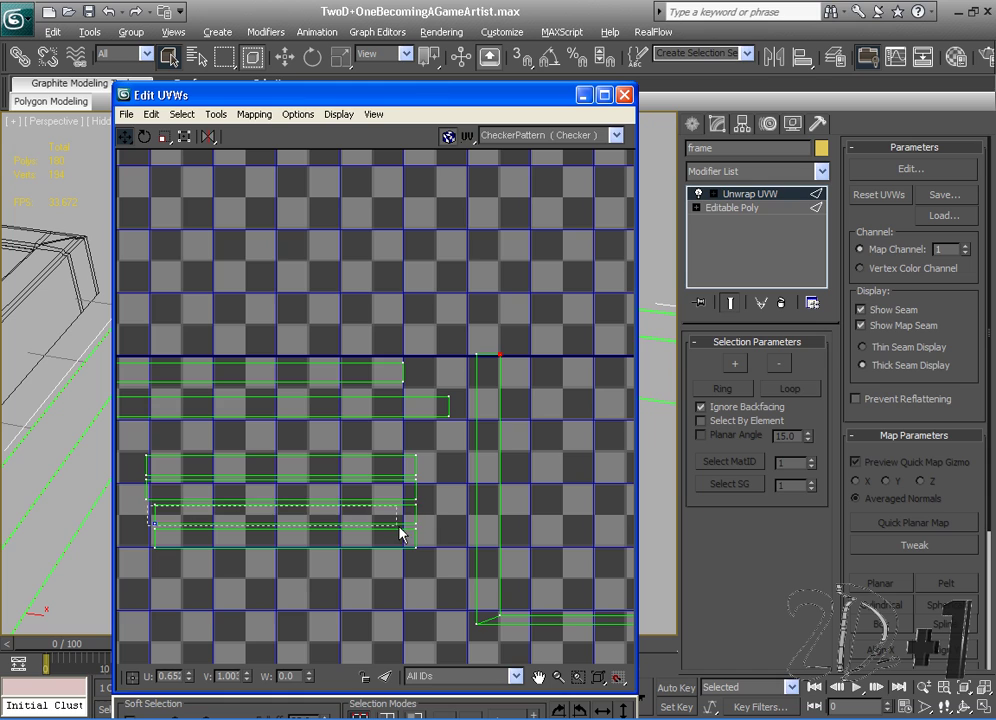
# Try to move the vertices of the matching horizontal strip up out of the stack, then undo the moves.
pyautogui.moveTo(399, 527); pyautogui.dragTo(434, 533)
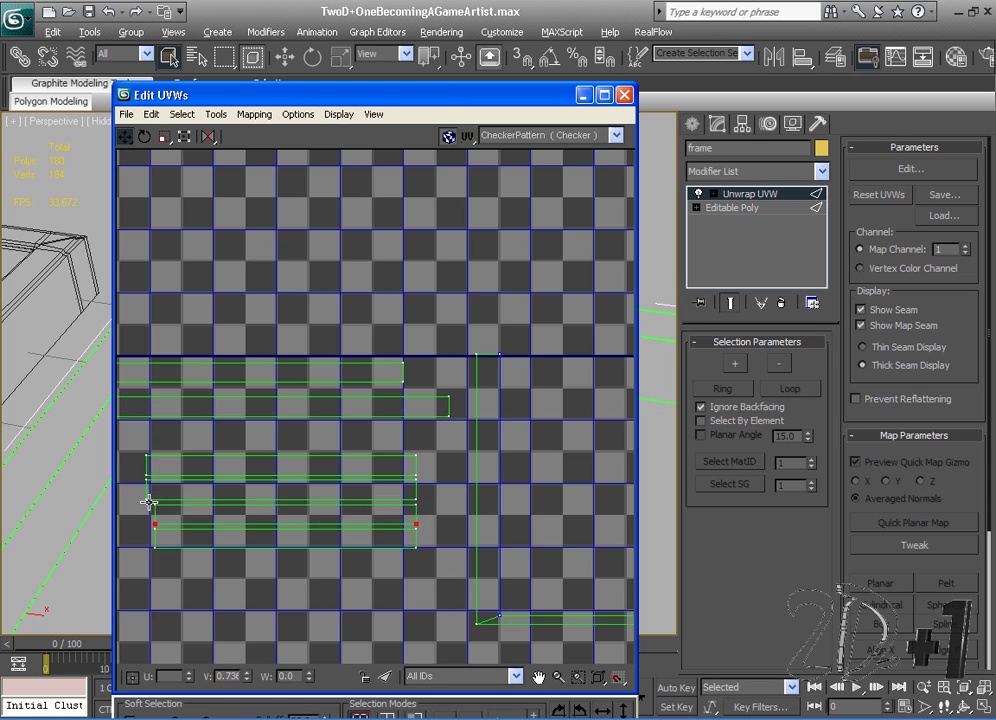
pyautogui.keyDown('ctrl'); pyautogui.click(152, 506); pyautogui.keyUp('ctrl')
pyautogui.keyDown('ctrl'); pyautogui.click(417, 503); pyautogui.keyUp('ctrl')
pyautogui.moveTo(417, 503); pyautogui.dragTo(543, 288)
pyautogui.hotkey('ctrl', 'z')
pyautogui.hotkey('ctrl', 'z')
pyautogui.moveTo(416, 523); pyautogui.dragTo(571, 285)
pyautogui.hotkey('ctrl', 'z')
# Move the third of the four stacked horizontal strips to the empty area above and rotate it upright.
pyautogui.scroll(1, 156, 519)
pyautogui.moveTo(156, 519); pyautogui.dragTo(283, 519, button='middle')
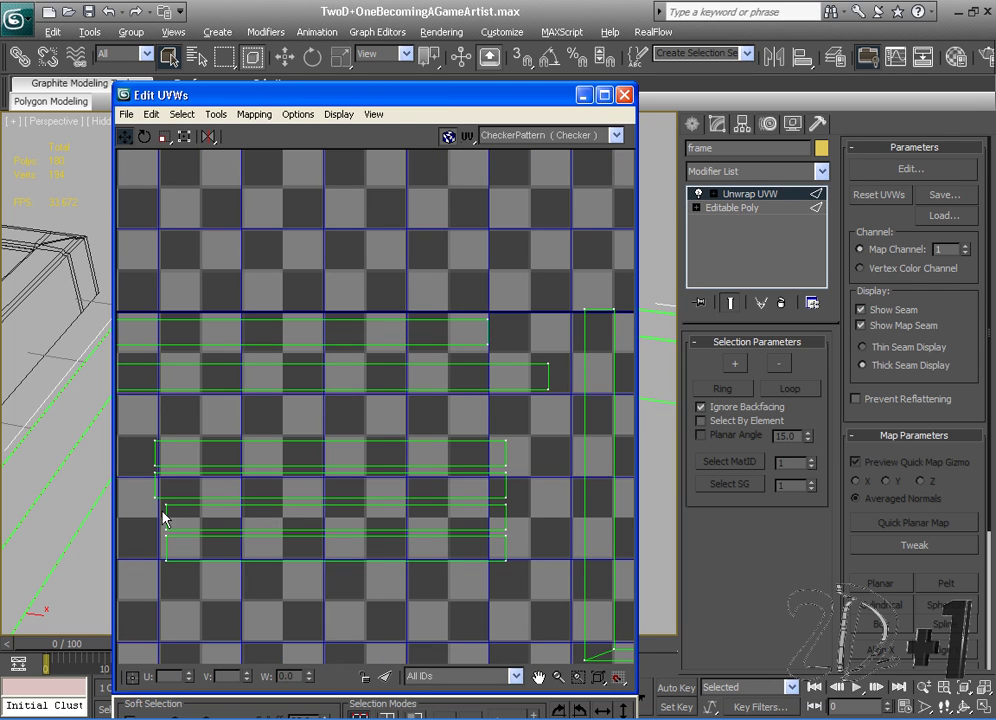
pyautogui.moveTo(155, 505); pyautogui.dragTo(611, 190)
pyautogui.moveTo(475, 248); pyautogui.dragTo(347, 362, button='middle')
pyautogui.rightClick(408, 319)
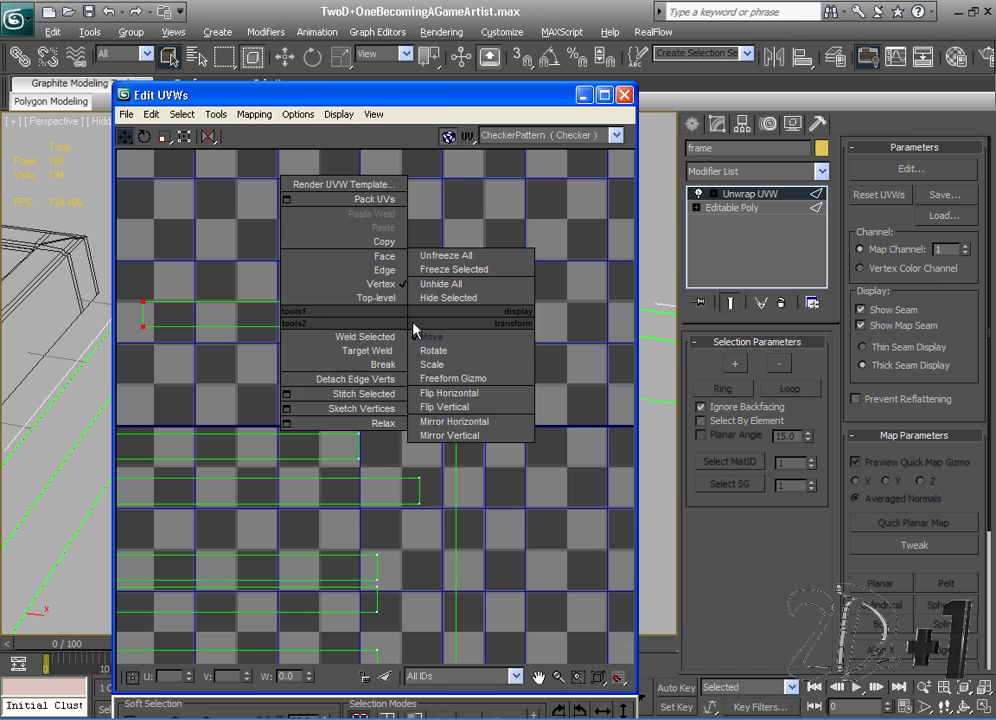
pyautogui.click(460, 352)
pyautogui.moveTo(487, 328); pyautogui.dragTo(425, 173)
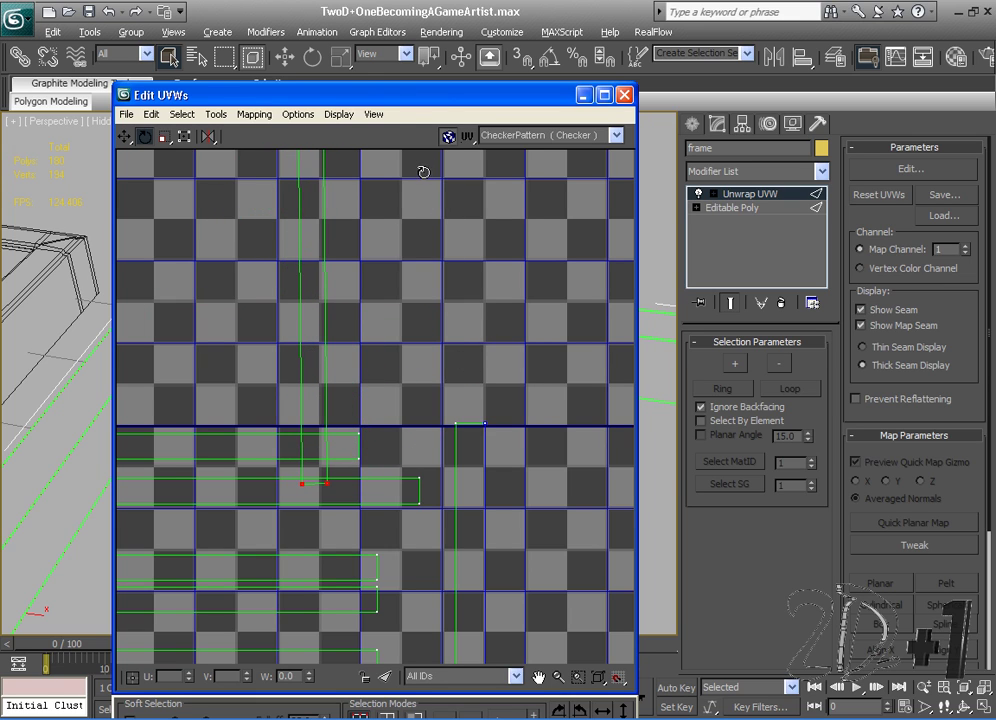
# Place the upright strip directly above the U-shaped shell's left strip and rotate it slightly to straighten it.
pyautogui.rightClick(368, 212)
pyautogui.click(378, 230)
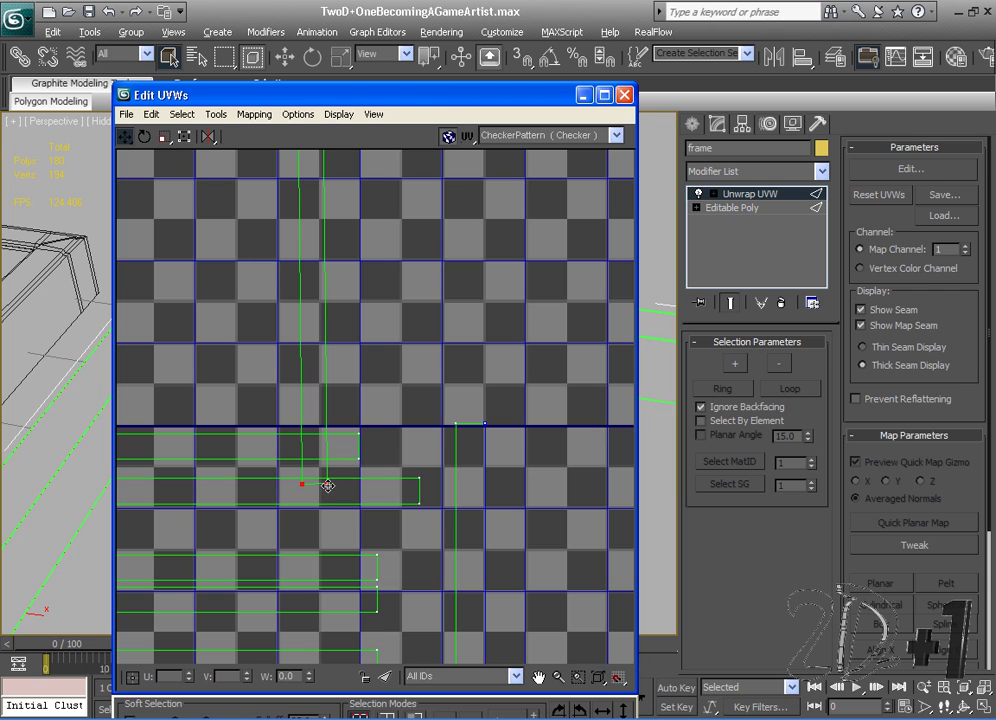
pyautogui.moveTo(327, 486); pyautogui.dragTo(488, 425)
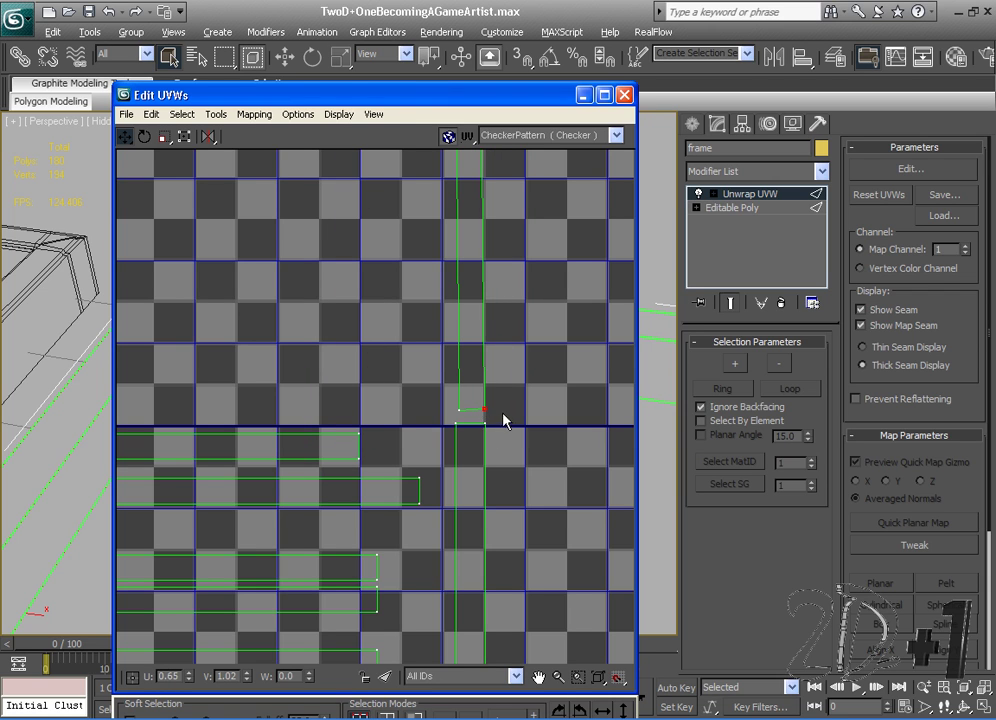
pyautogui.scroll(-4, 451, 449)
pyautogui.rightClick(452, 416)
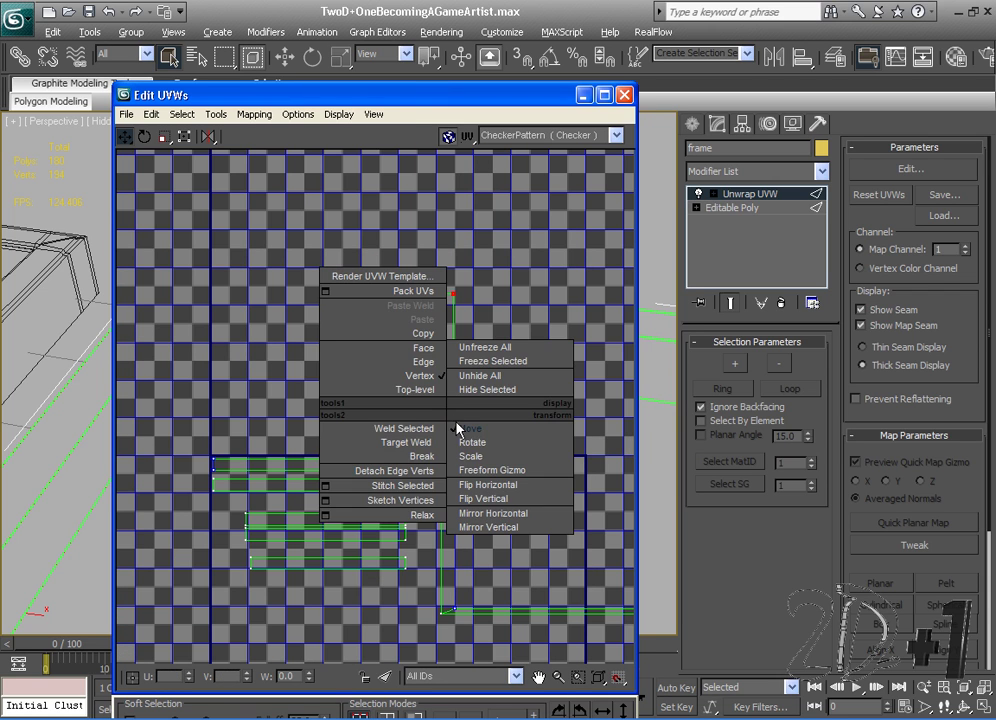
pyautogui.click(464, 442)
pyautogui.moveTo(449, 447); pyautogui.dragTo(376, 136)
pyautogui.click(499, 450)
# Weld the upright strip's lower end to the top of the U-shaped shell's left strip at their shared corners.
pyautogui.scroll(2, 499, 450)
pyautogui.moveTo(499, 450); pyautogui.dragTo(473, 463, button='middle')
pyautogui.scroll(2, 468, 467)
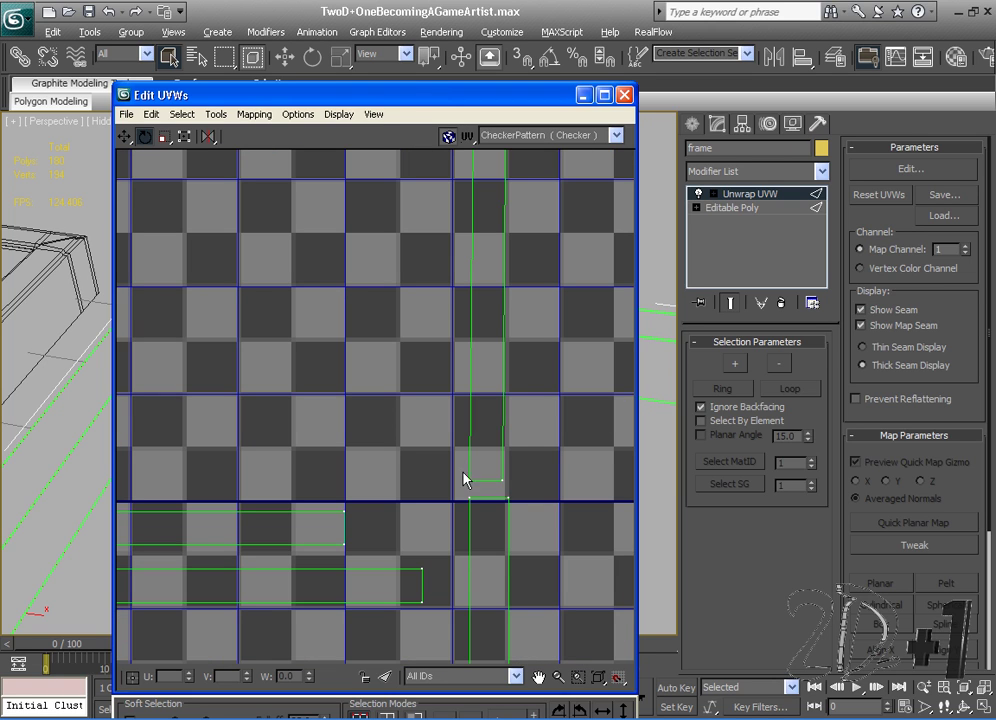
pyautogui.click(501, 482)
pyautogui.moveTo(521, 494); pyautogui.dragTo(488, 494)
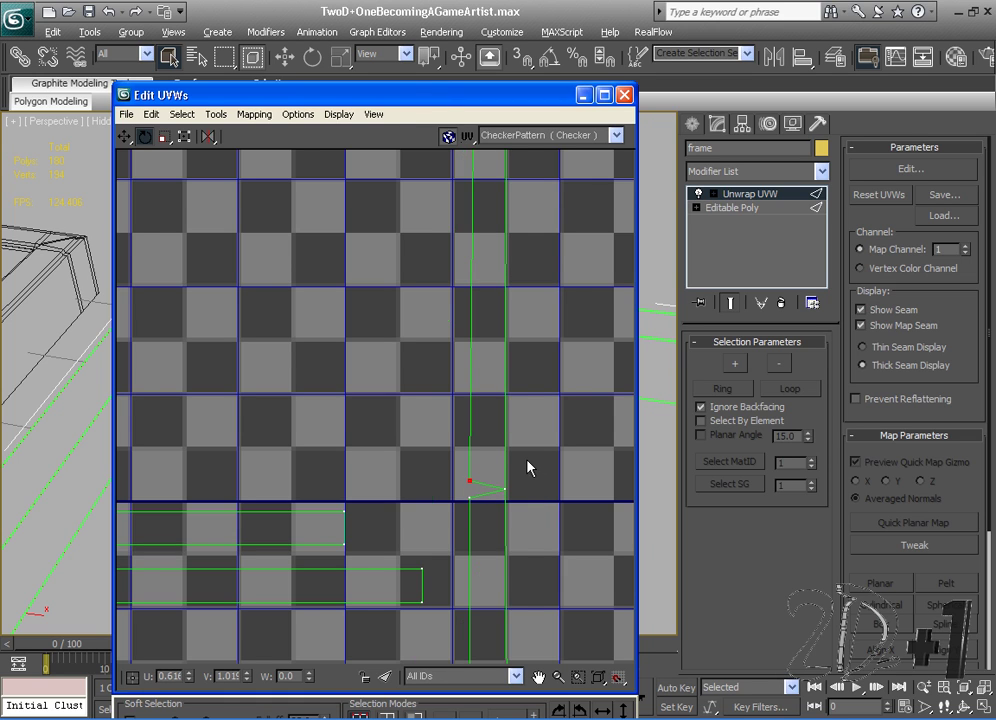
pyautogui.scroll(-3, 527, 467)
pyautogui.scroll(-3, 527, 467)
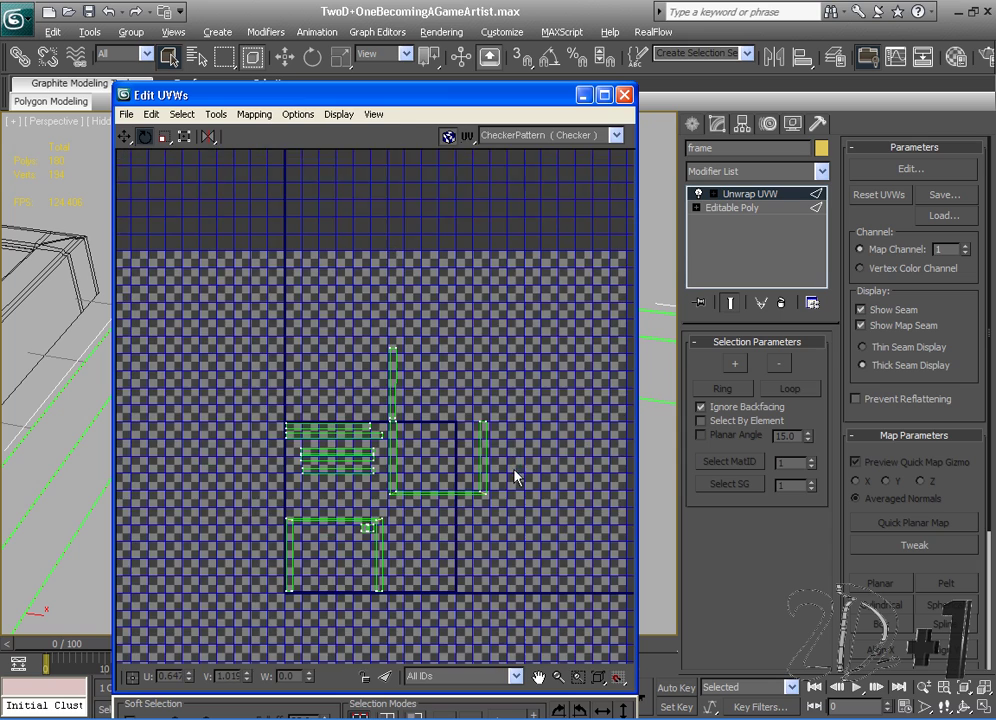
pyautogui.scroll(3, 378, 408)
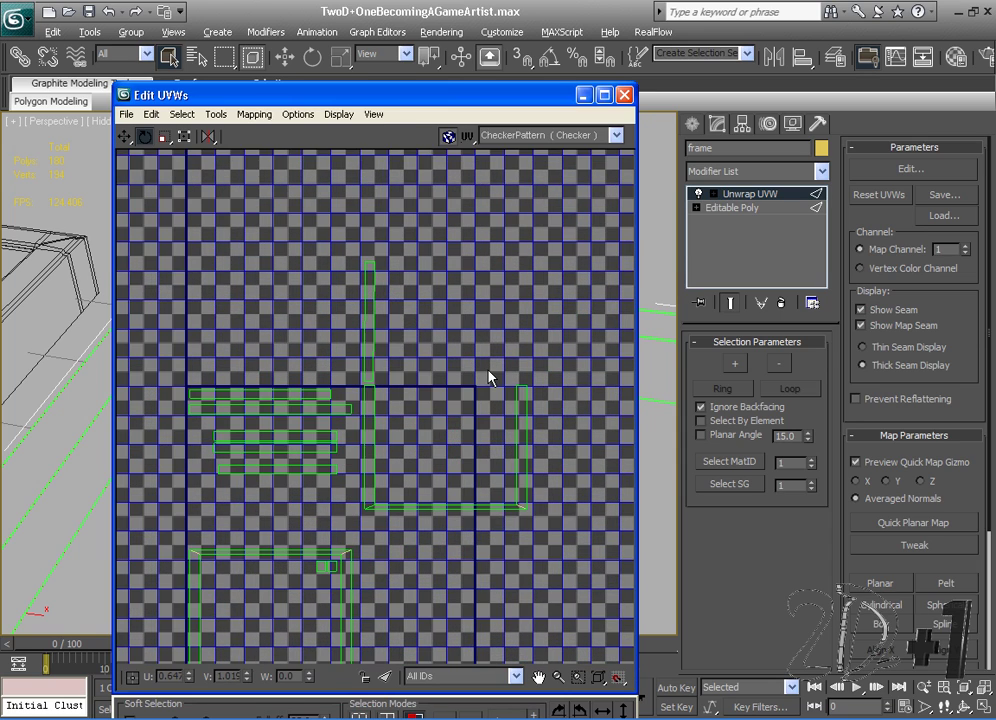
pyautogui.scroll(1, 165, 440)
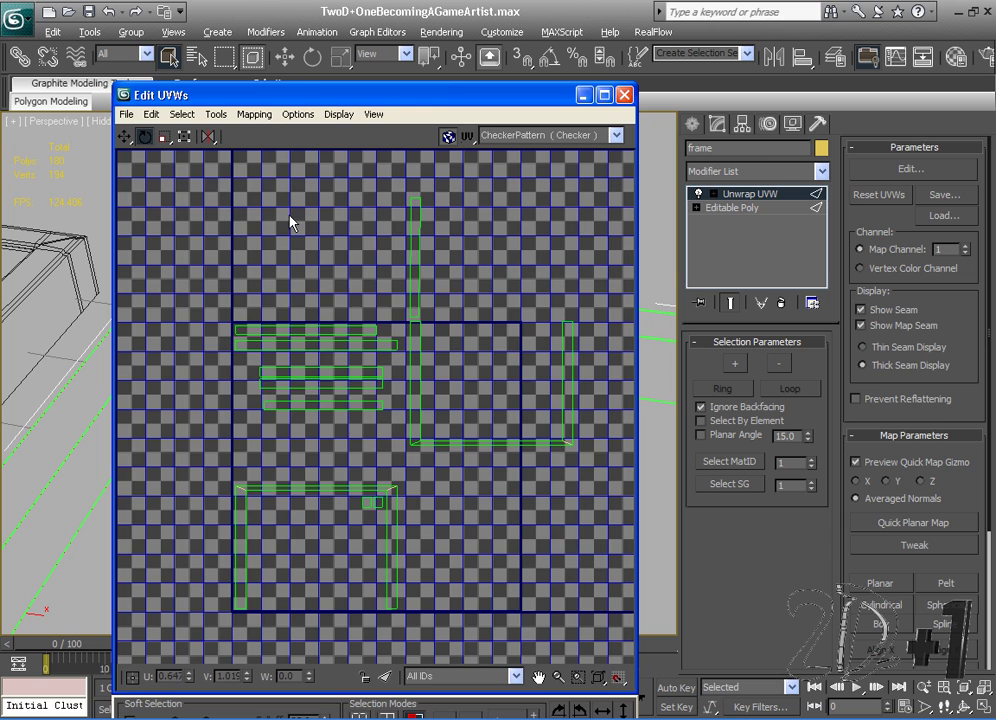
# Move the UV editor aside and assign the checker material to the frame, with its map shown in the viewport.
pyautogui.moveTo(322, 100); pyautogui.dragTo(885, 57)
pyautogui.moveTo(282, 333); pyautogui.dragTo(289, 293, button='middle')
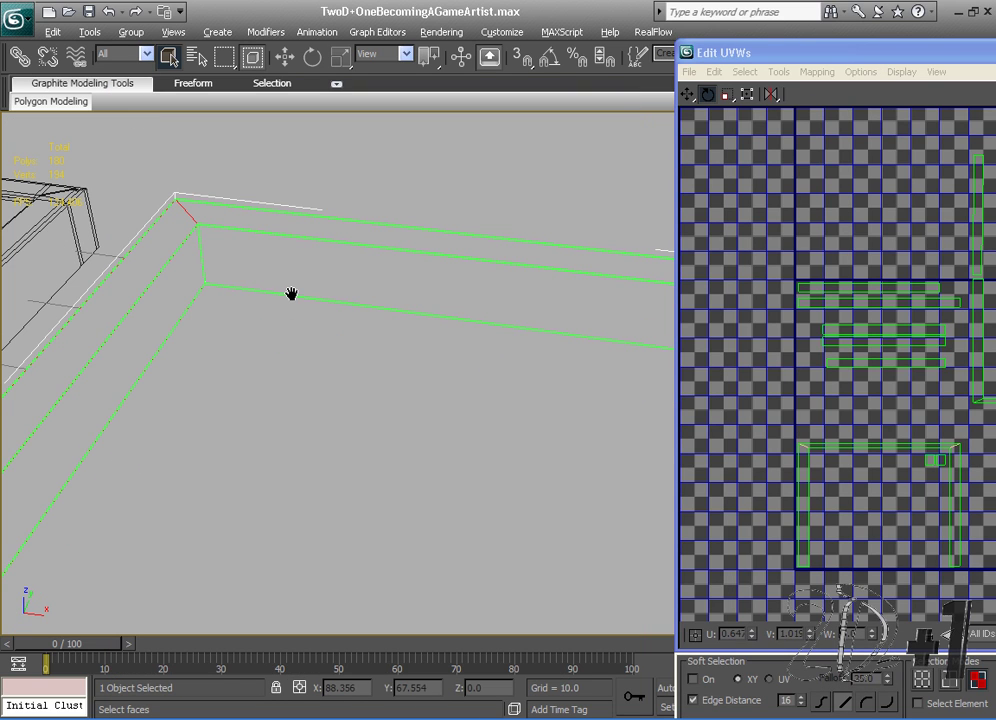
pyautogui.press('m')
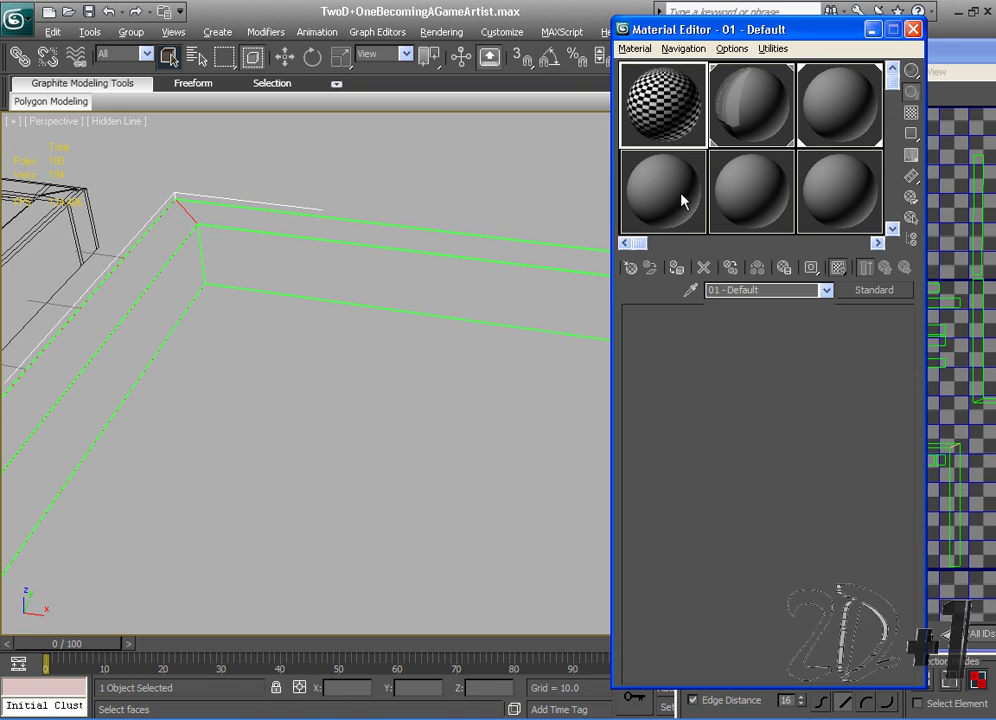
pyautogui.click(680, 270)
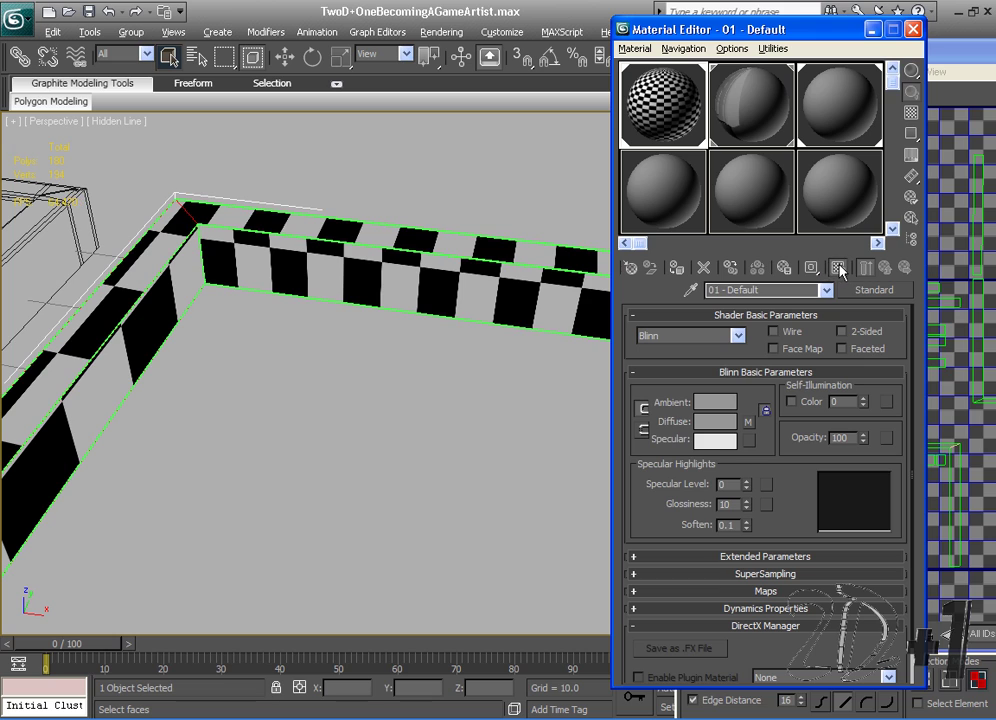
pyautogui.click(914, 30)
# Examine the checker pattern along the frame's sides, top bar and corners for stretching and mismatched seams.
pyautogui.moveTo(346, 298); pyautogui.dragTo(516, 222, button='middle')
pyautogui.scroll(-5, 431, 278)
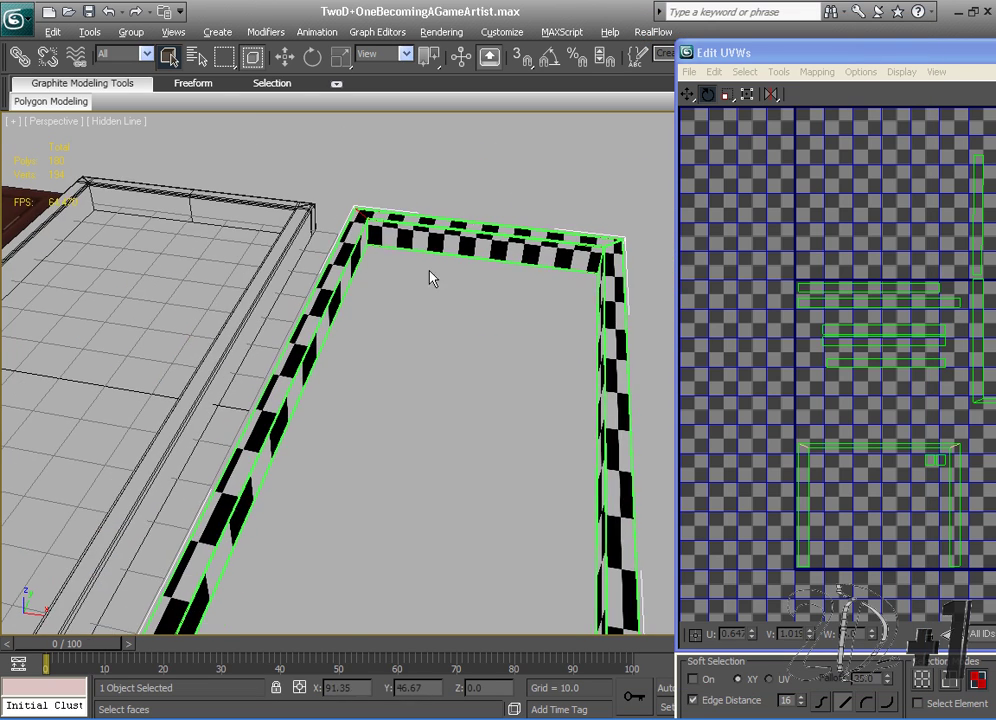
pyautogui.moveTo(300, 340); pyautogui.dragTo(345, 493, button='middle')
pyautogui.scroll(5, 362, 425)
pyautogui.moveTo(363, 420); pyautogui.dragTo(376, 476, button='middle')
pyautogui.scroll(5, 376, 478)
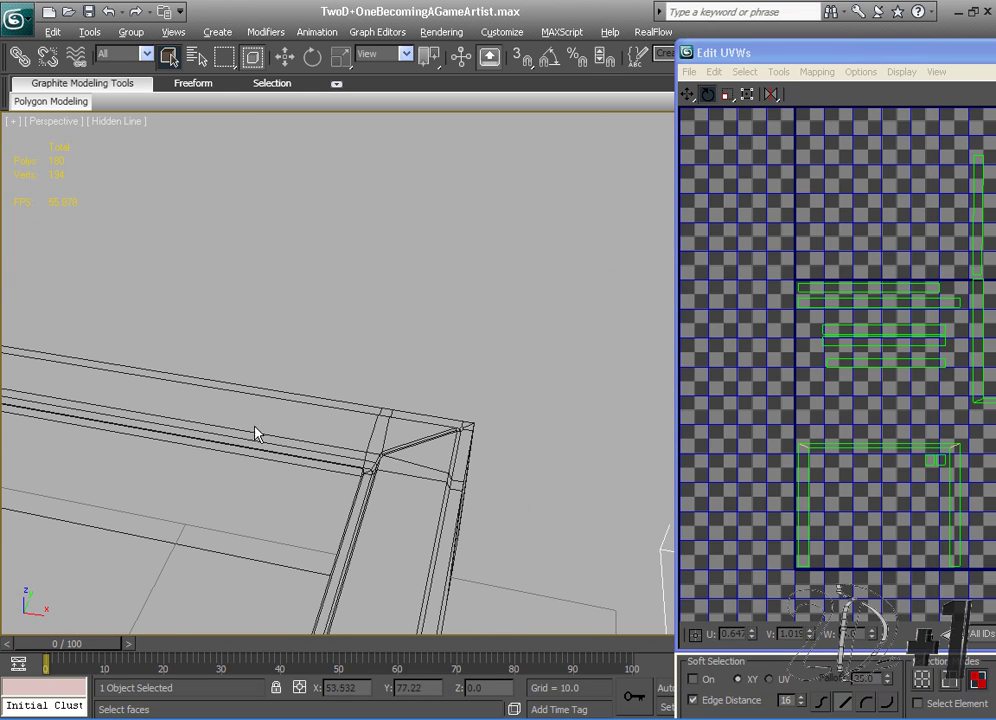
pyautogui.scroll(-3, 309, 474)
pyautogui.keyDown('alt'); pyautogui.moveTo(309, 474); pyautogui.dragTo(318, 540, button='middle'); pyautogui.keyUp('alt')
pyautogui.scroll(-2, 380, 545)
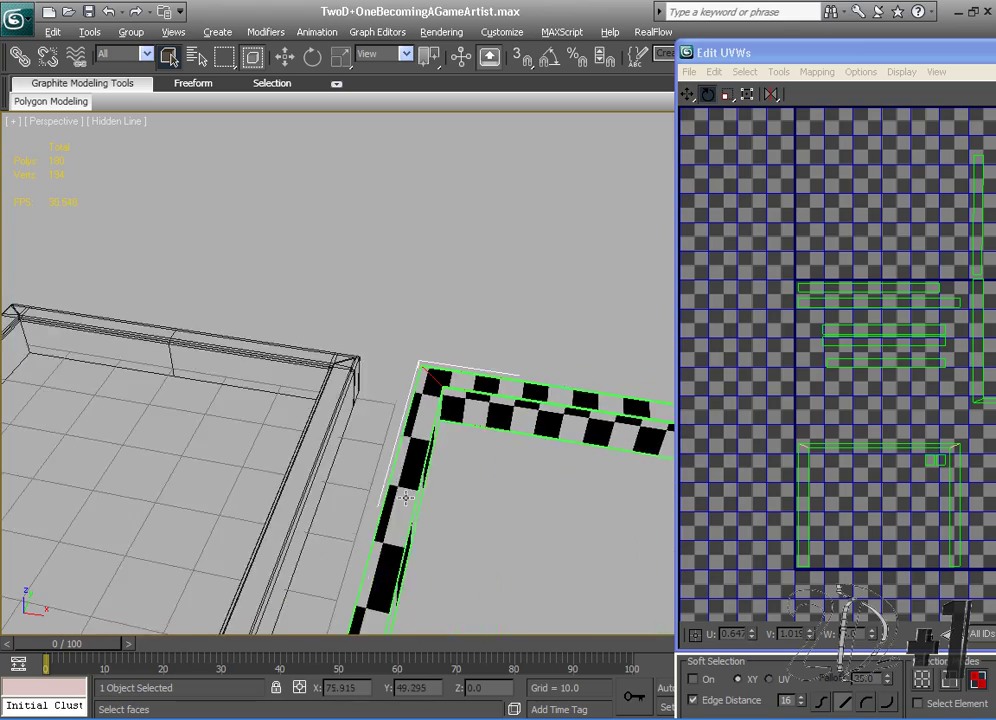
pyautogui.moveTo(386, 575); pyautogui.dragTo(449, 431, button='middle')
pyautogui.scroll(2, 371, 465)
pyautogui.scroll(-4, 409, 411)
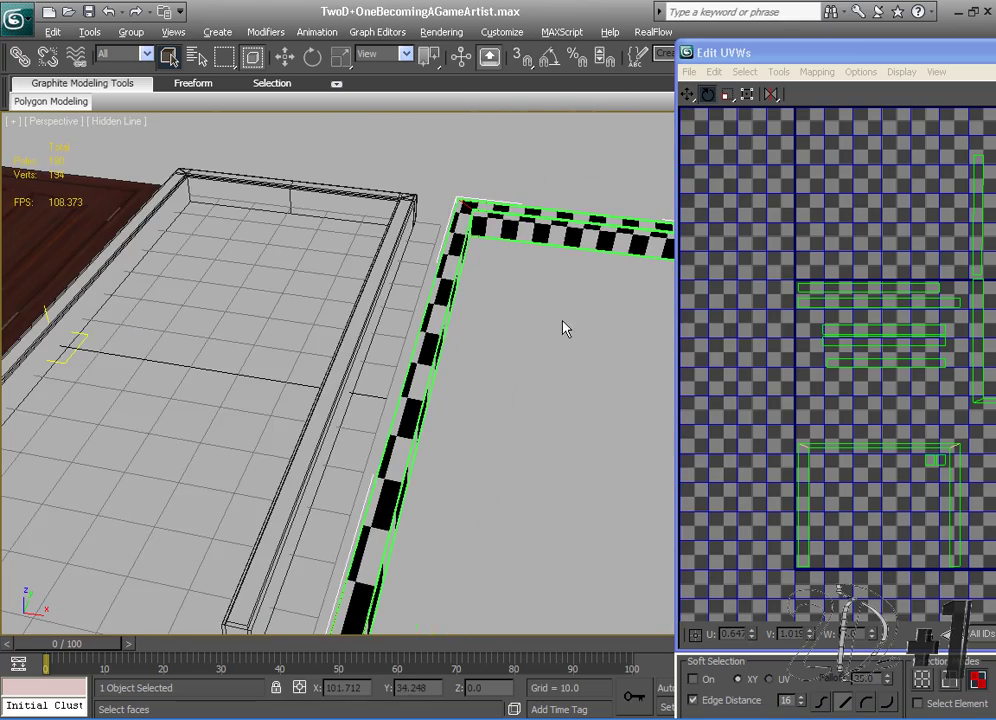
pyautogui.keyDown('alt'); pyautogui.moveTo(562, 325); pyautogui.dragTo(384, 388, button='middle'); pyautogui.keyUp('alt')
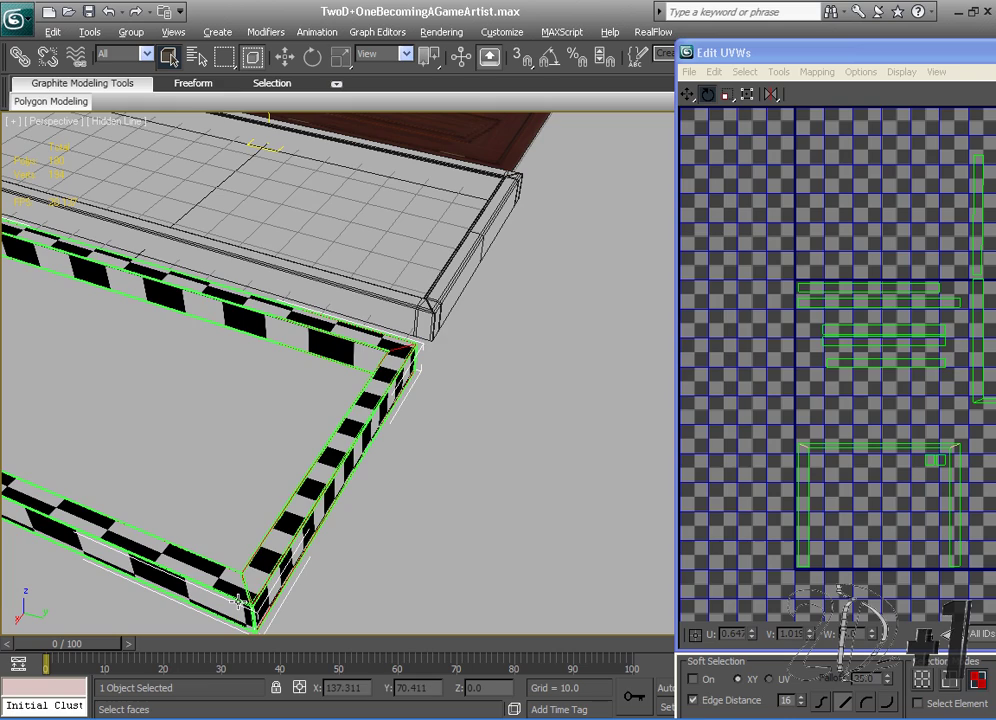
pyautogui.keyDown('alt'); pyautogui.moveTo(306, 488); pyautogui.dragTo(429, 502, button='middle'); pyautogui.keyUp('alt')
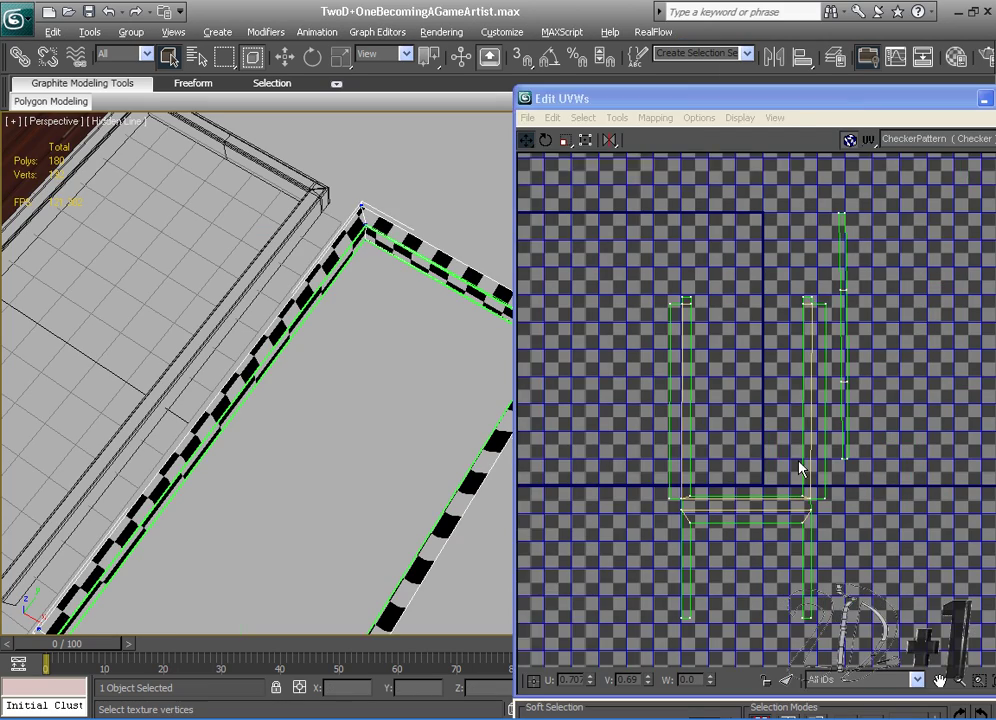
pyautogui.moveTo(803, 462); pyautogui.dragTo(758, 455, button='middle')
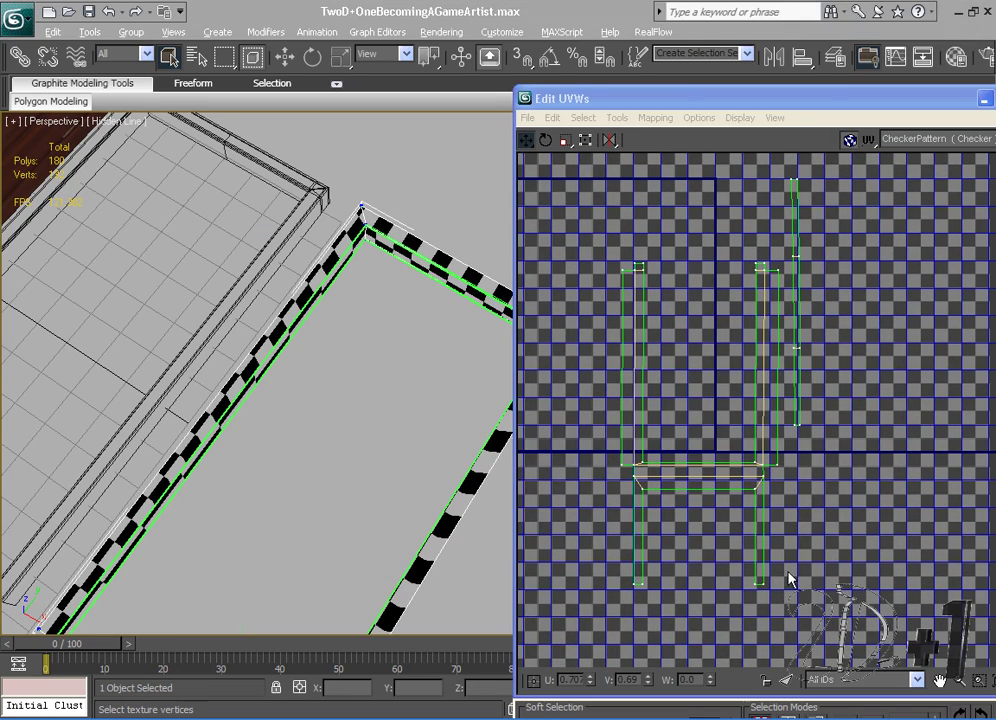
pyautogui.moveTo(742, 450); pyautogui.dragTo(795, 491, button='middle')
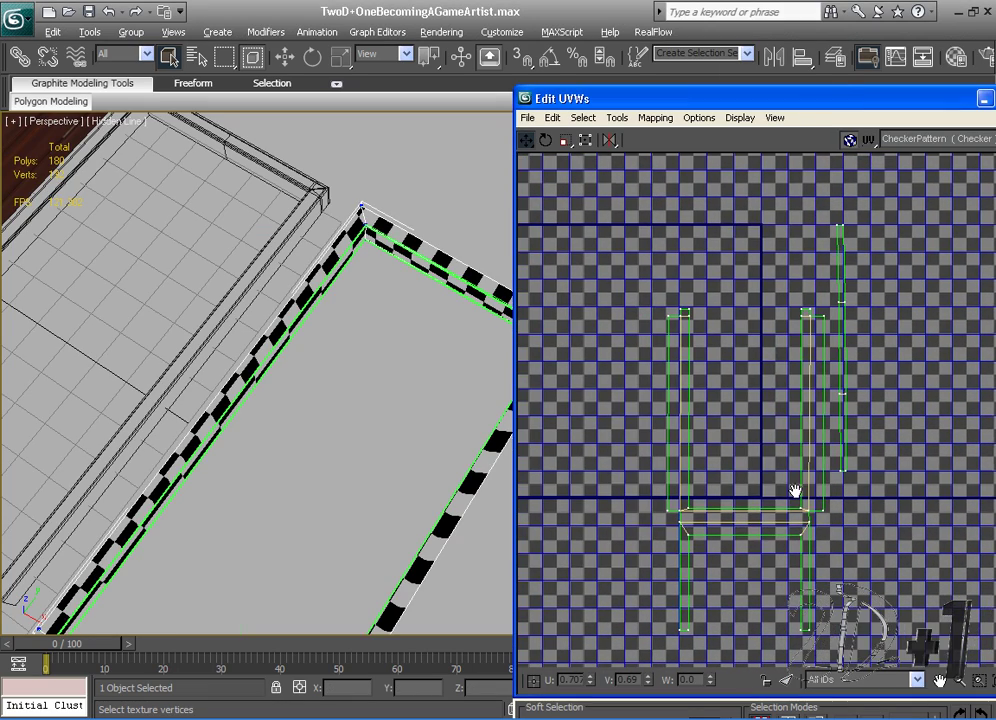
pyautogui.scroll(-5, 300, 525)
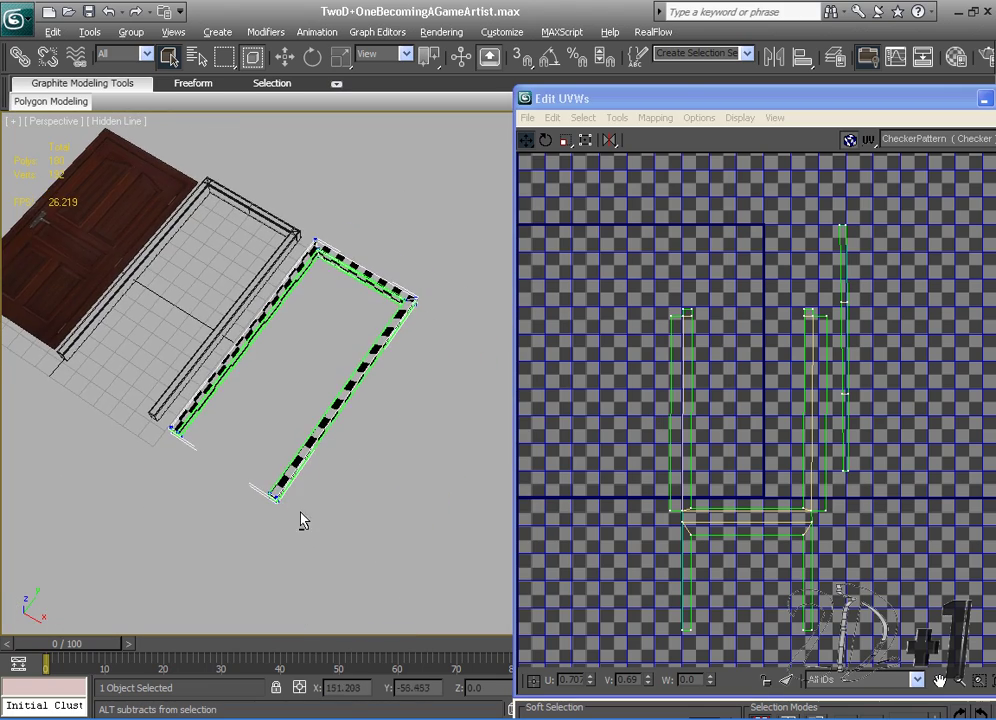
pyautogui.keyDown('alt'); pyautogui.moveTo(303, 520); pyautogui.dragTo(420, 440, button='middle'); pyautogui.keyUp('alt')
# Unhide the door object listed directly below door01 in layer 0 (default).
pyautogui.click(836, 57)
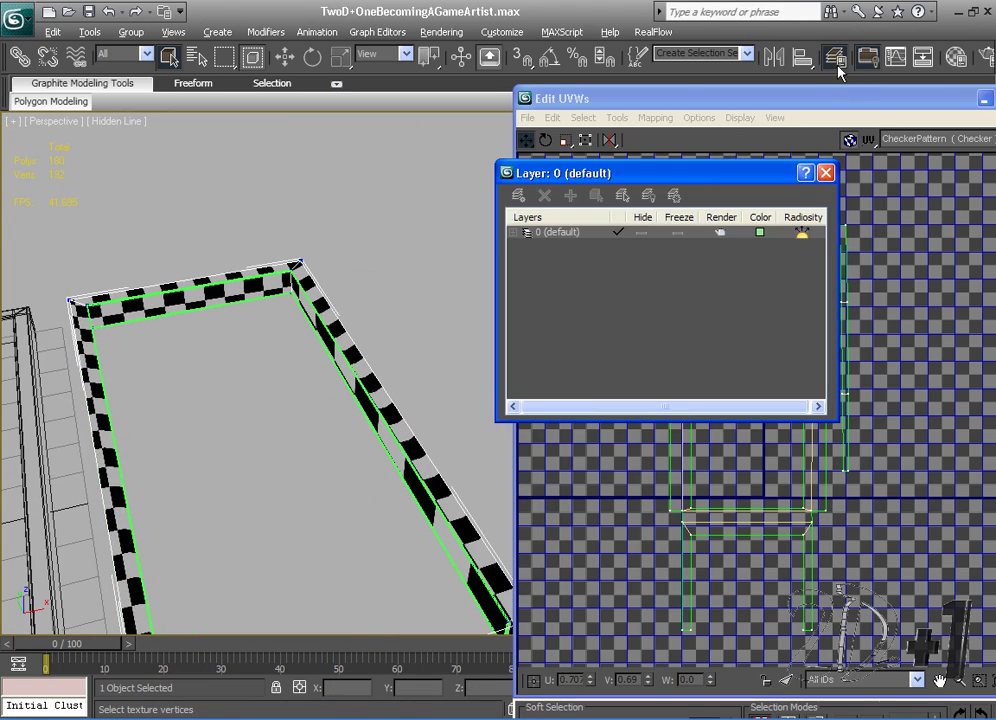
pyautogui.click(514, 233)
pyautogui.click(648, 272)
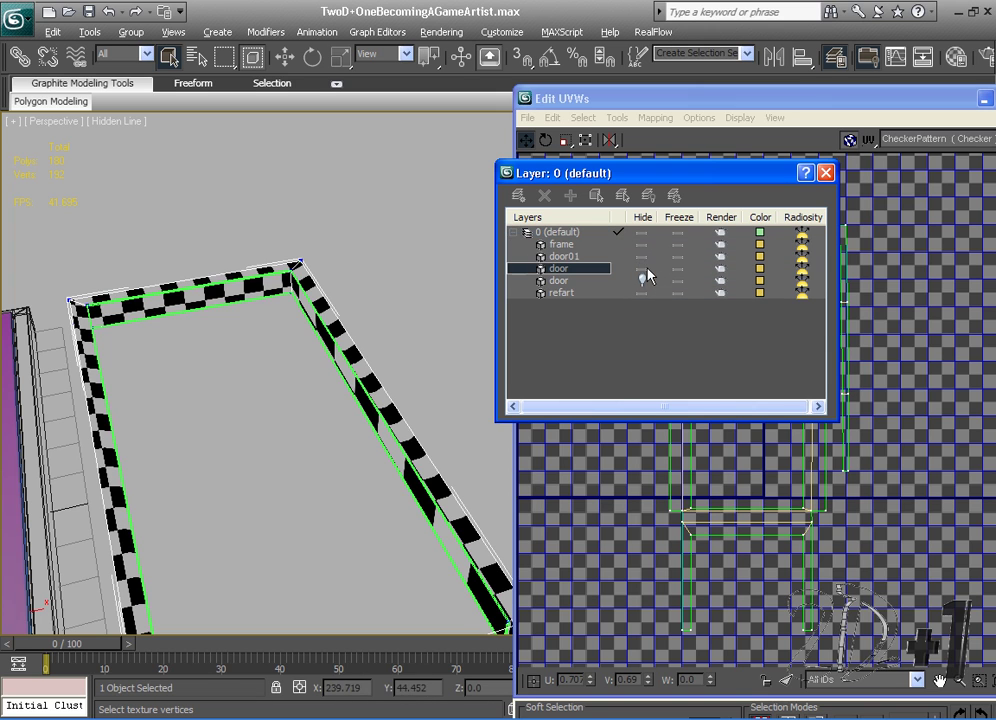
pyautogui.click(826, 173)
pyautogui.scroll(-5, 467, 313)
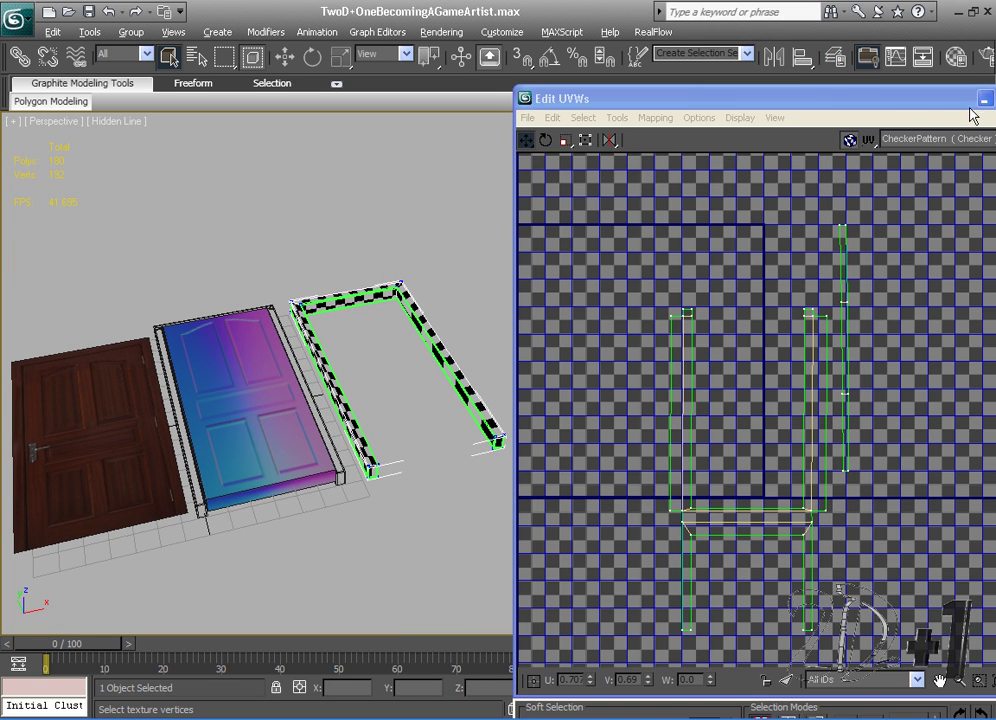
# Put the UV editor away and collapse the frame's Unwrap UVW modifier into its Editable Poly.
pyautogui.moveTo(942, 99); pyautogui.dragTo(806, 114)
pyautogui.click(849, 113)
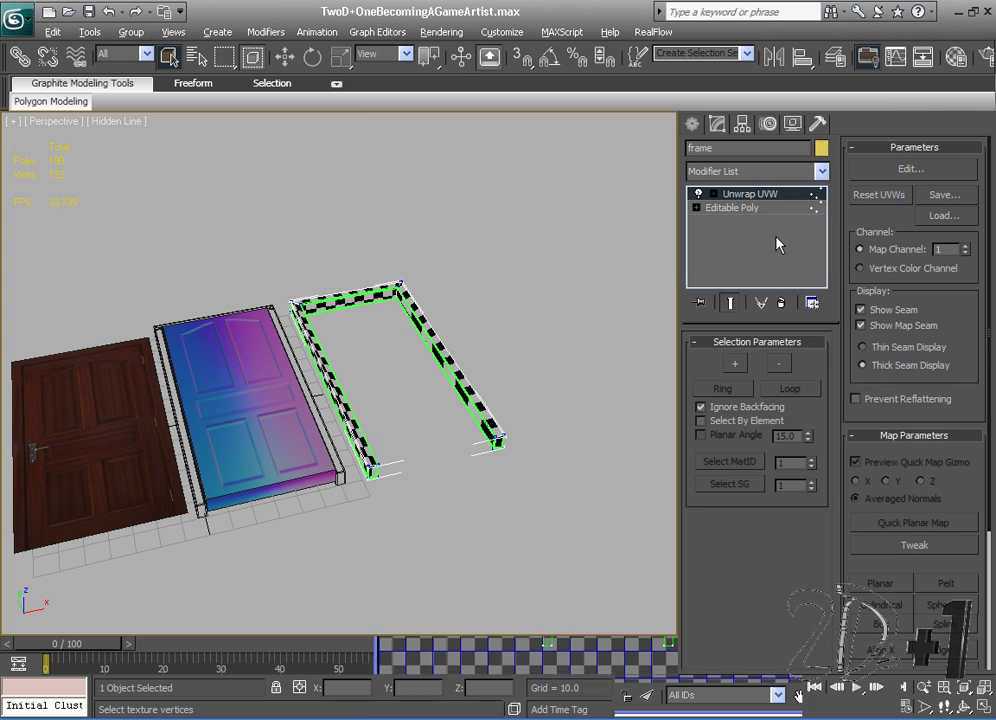
pyautogui.rightClick(725, 193)
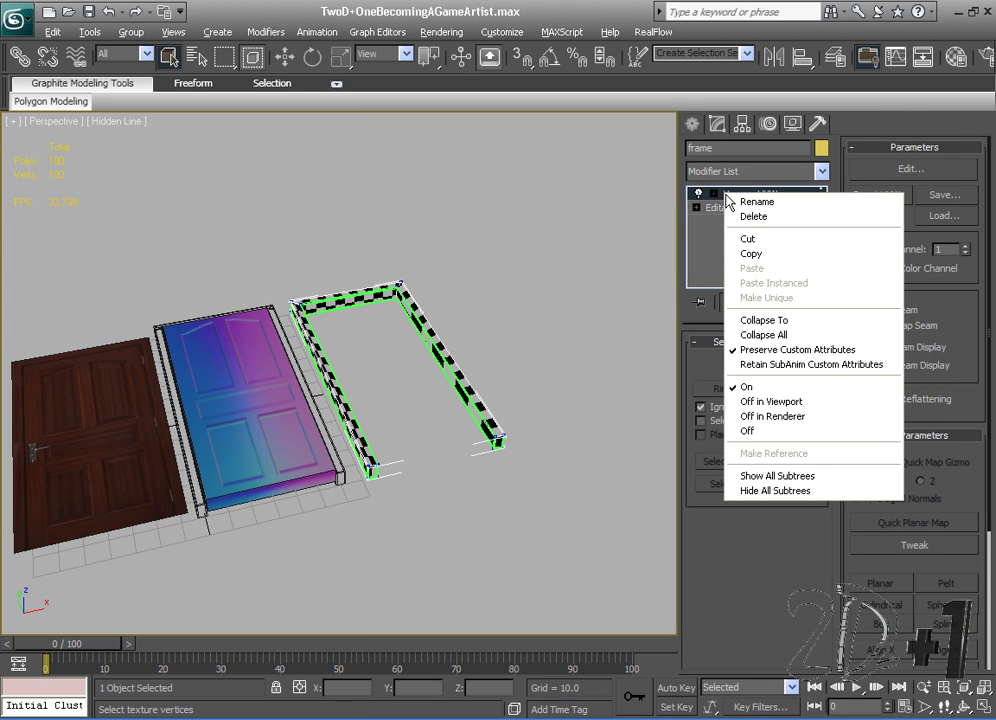
pyautogui.click(790, 319)
pyautogui.click(565, 442)
# Attach the blue and purple door mesh to the frame object.
pyautogui.keyDown('alt'); pyautogui.moveTo(500, 464); pyautogui.dragTo(471, 475, button='middle'); pyautogui.keyUp('alt')
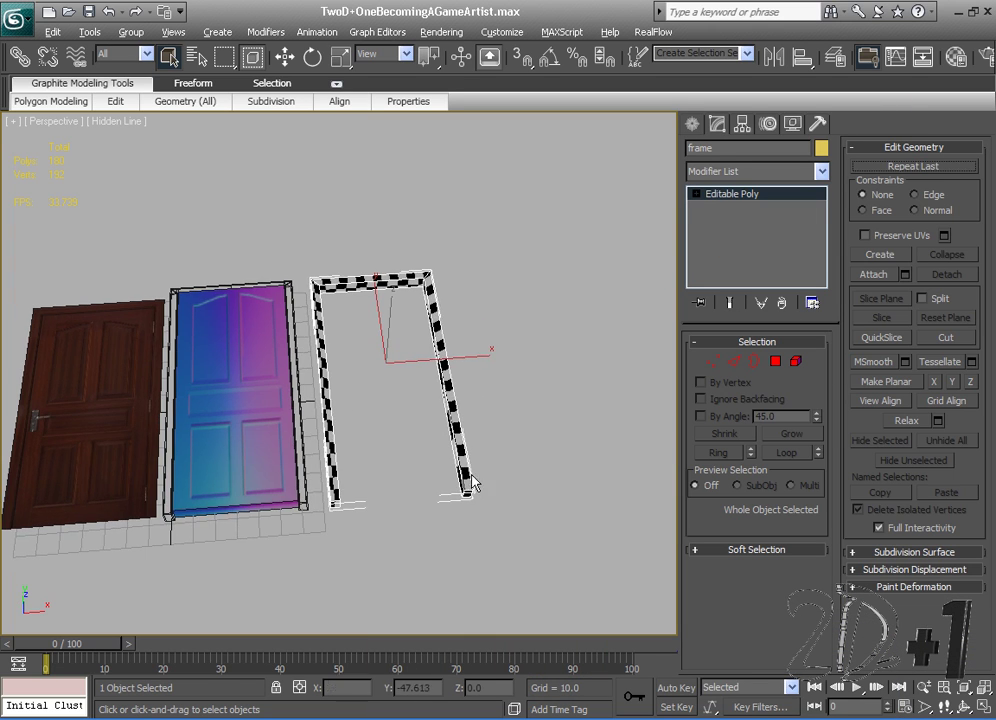
pyautogui.moveTo(458, 374); pyautogui.dragTo(518, 391, button='middle')
pyautogui.scroll(3, 311, 389)
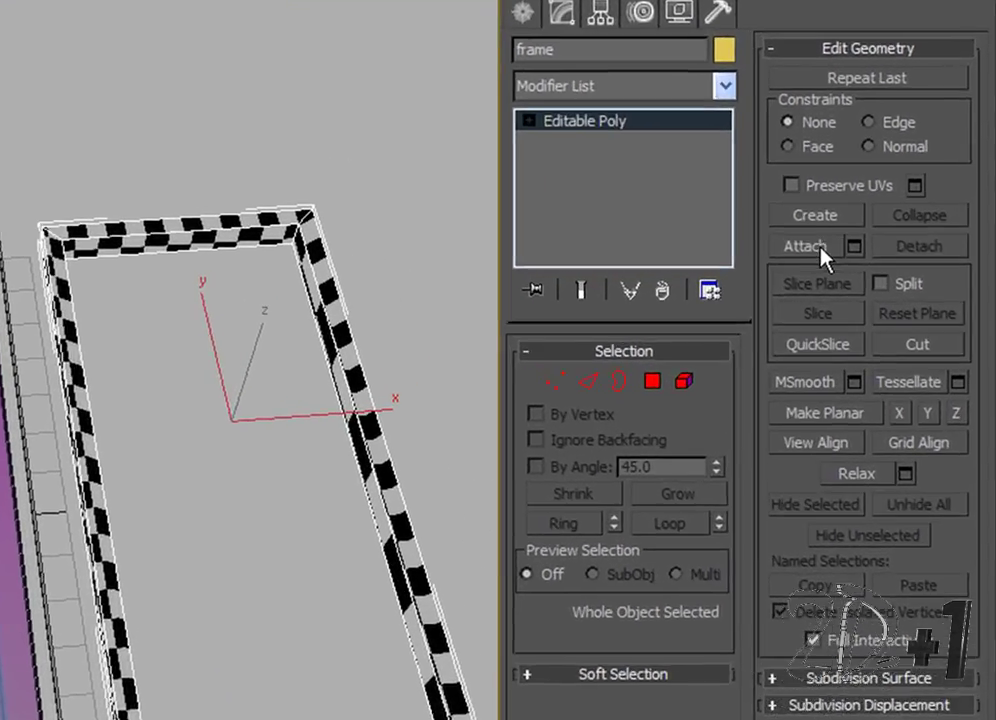
pyautogui.click(818, 250)
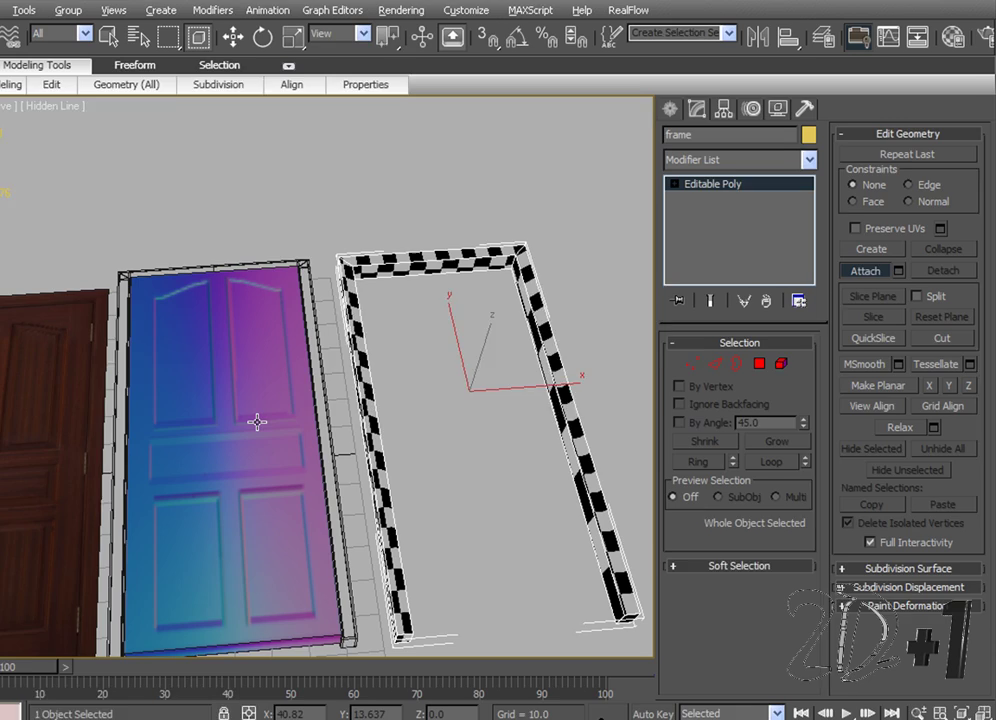
pyautogui.click(257, 422)
pyautogui.click(565, 348)
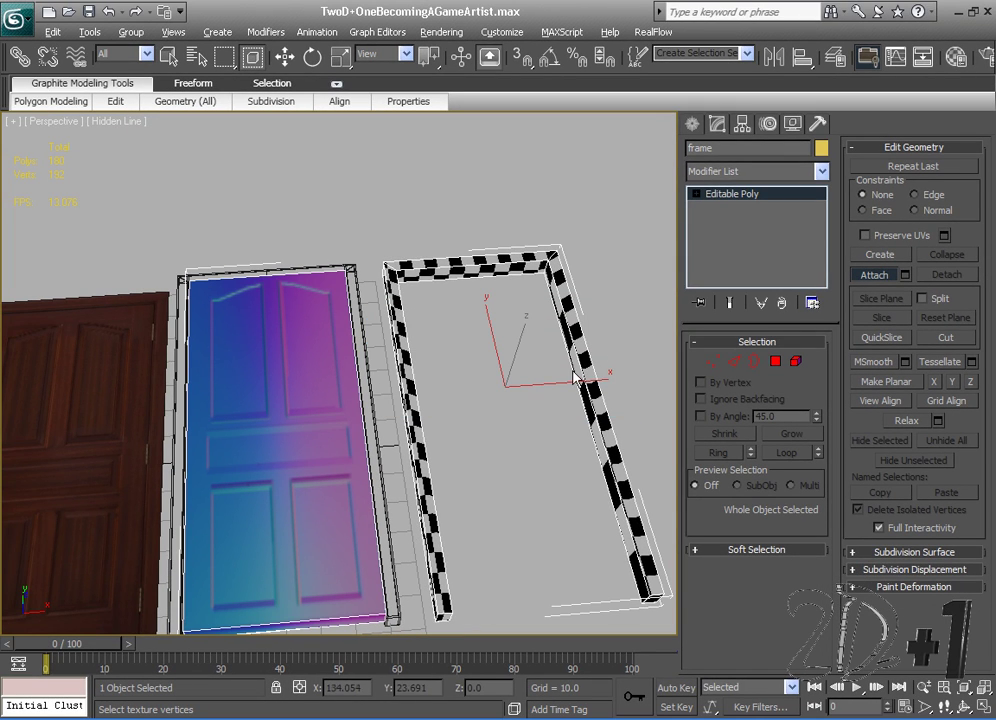
# Add an Unwrap UVW modifier to the combined frame and door object and show its UVs in the full-size UV editor.
pyautogui.click(820, 171)
pyautogui.moveTo(822, 200); pyautogui.dragTo(832, 525)
pyautogui.click(738, 538)
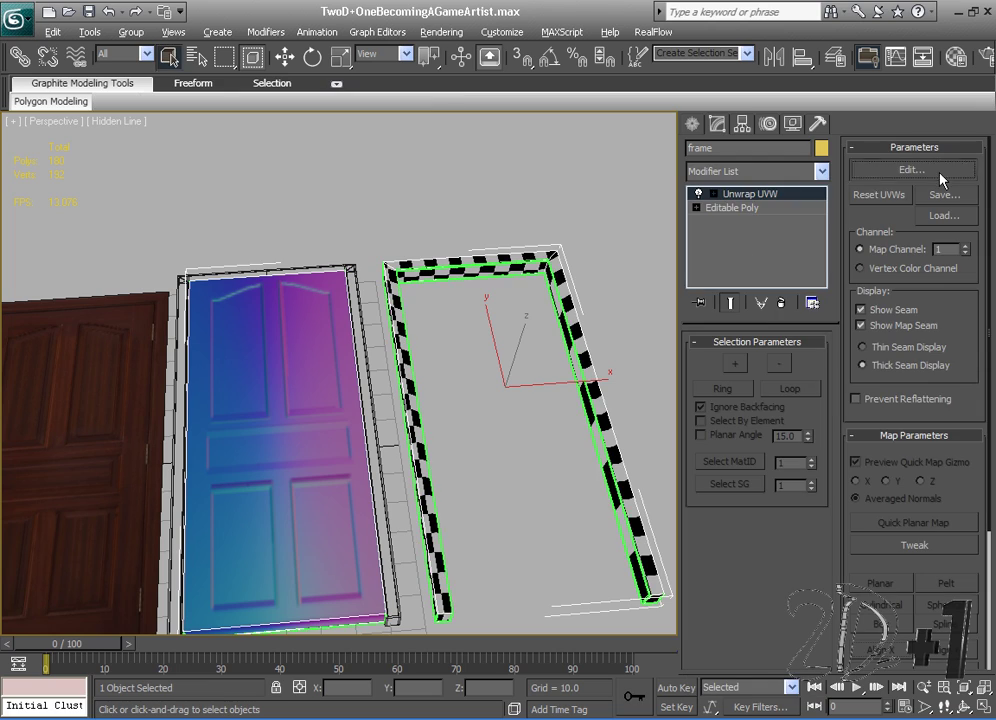
pyautogui.click(940, 178)
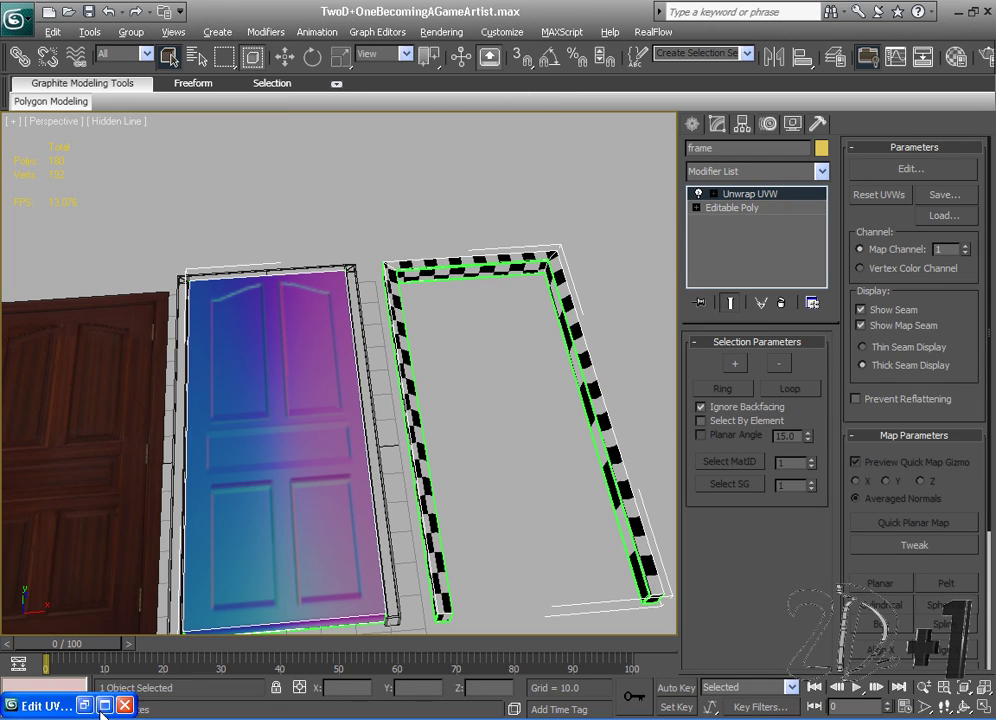
pyautogui.click(104, 705)
pyautogui.scroll(-5, 647, 371)
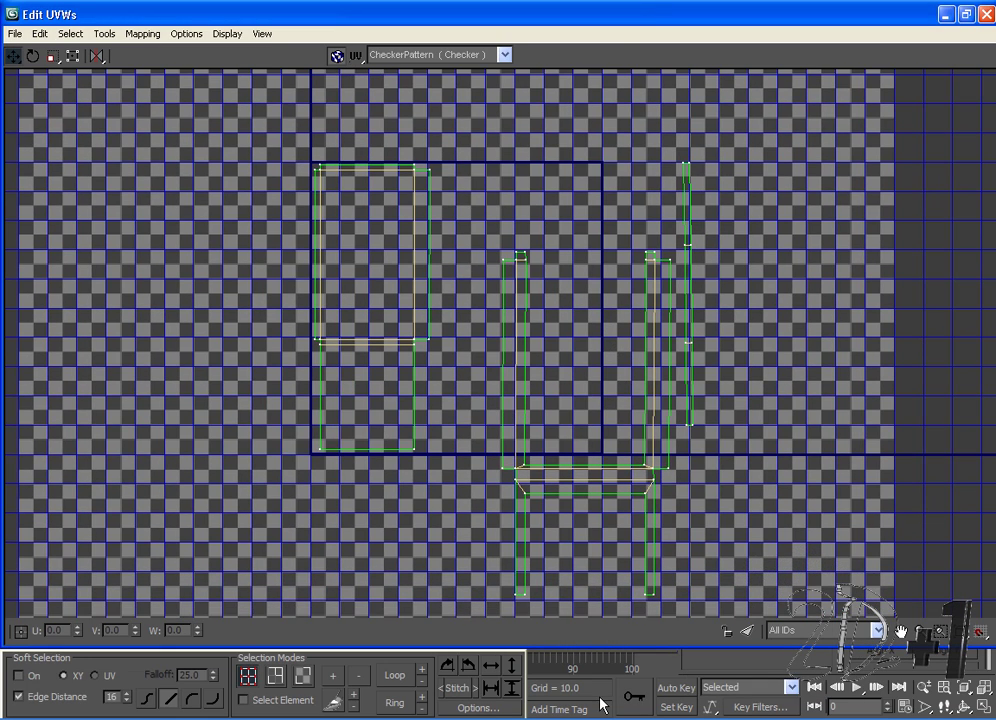
# Scale down the U-shaped frame UV faces and move them inside the UV square, beside the door's faces.
pyautogui.click(304, 678)
pyautogui.moveTo(487, 238); pyautogui.dragTo(555, 410)
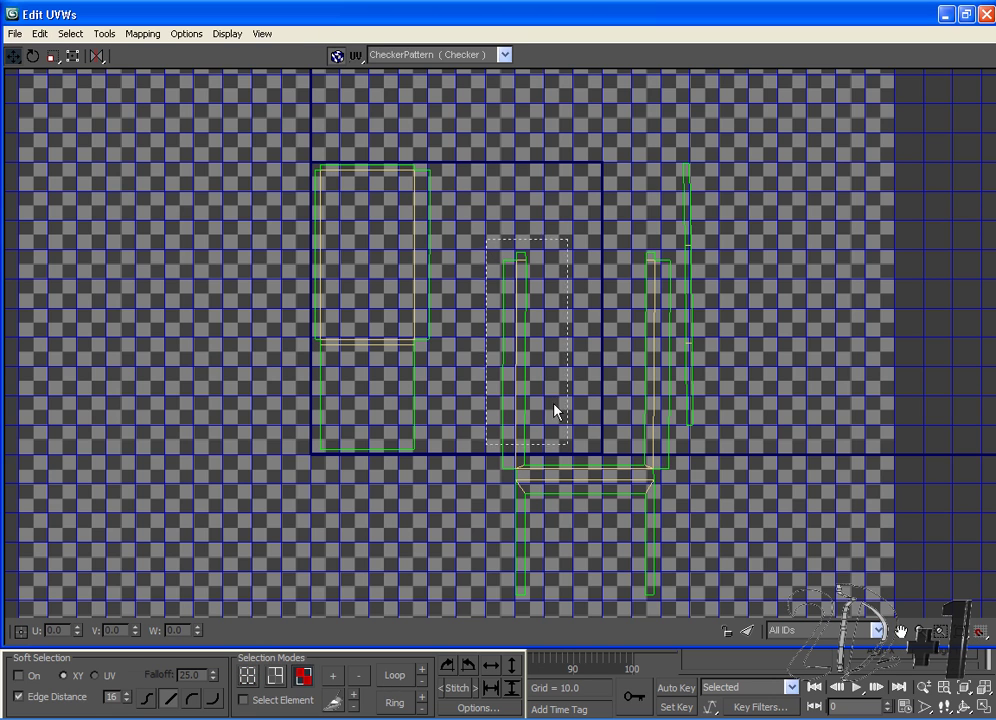
pyautogui.moveTo(668, 645); pyautogui.dragTo(667, 638)
pyautogui.moveTo(660, 437); pyautogui.dragTo(564, 325)
pyautogui.rightClick(603, 337)
pyautogui.click(614, 358)
pyautogui.rightClick(592, 332)
pyautogui.click(602, 352)
# Move the long narrow UV strip inside the UV square, between the frame's faces and the square's far edge.
pyautogui.click(687, 412)
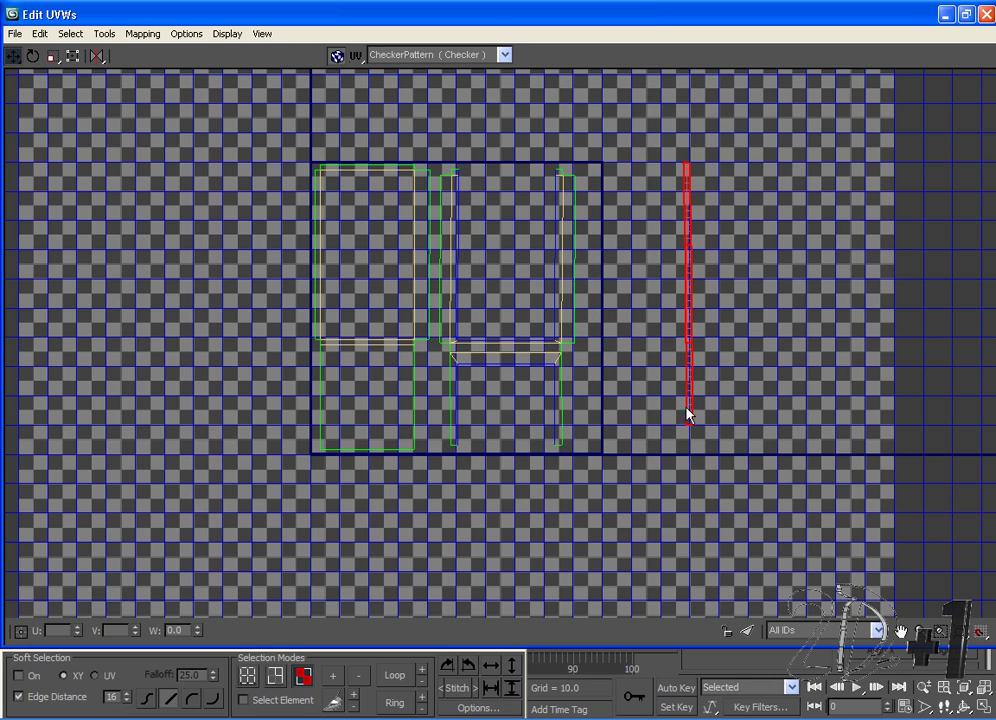
pyautogui.moveTo(688, 410); pyautogui.dragTo(590, 422)
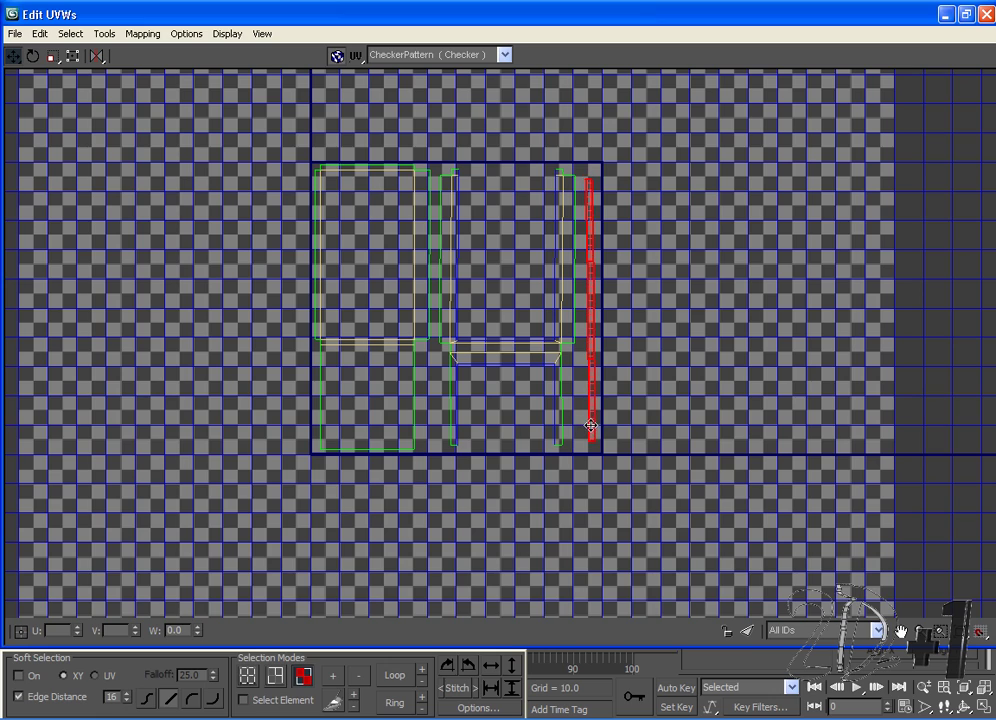
pyautogui.click(640, 436)
pyautogui.moveTo(566, 309); pyautogui.dragTo(573, 411, button='middle')
pyautogui.scroll(3, 569, 318)
pyautogui.scroll(-2, 570, 409)
pyautogui.moveTo(609, 284); pyautogui.dragTo(612, 222, button='middle')
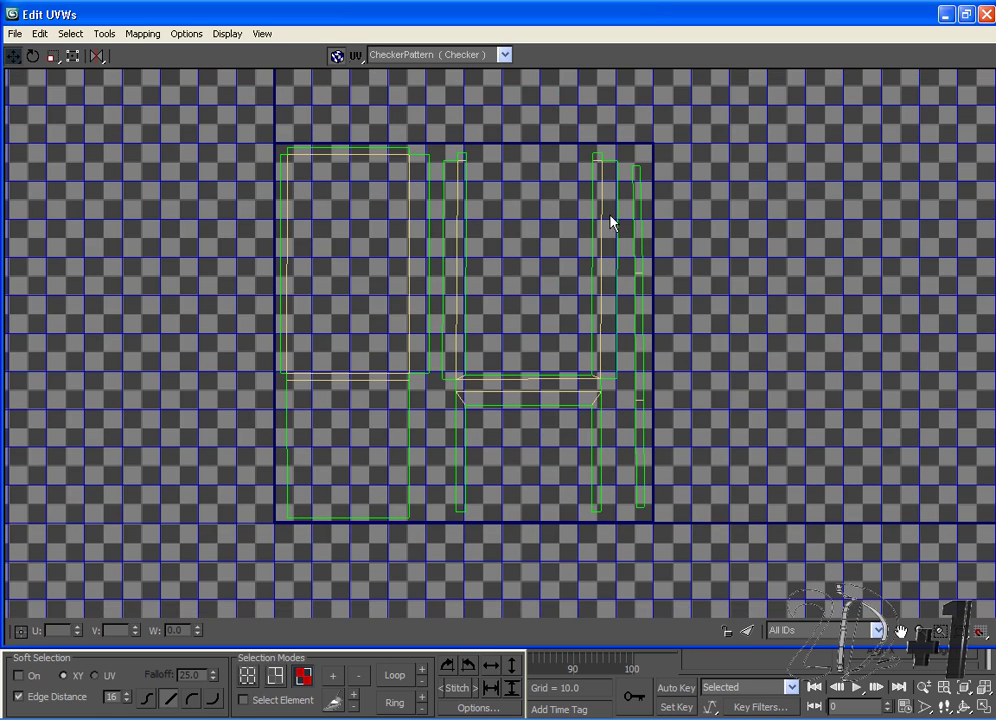
# Close the UV editor and collapse the Unwrap UVW modifier into the frame's Editable Poly.
pyautogui.click(988, 16)
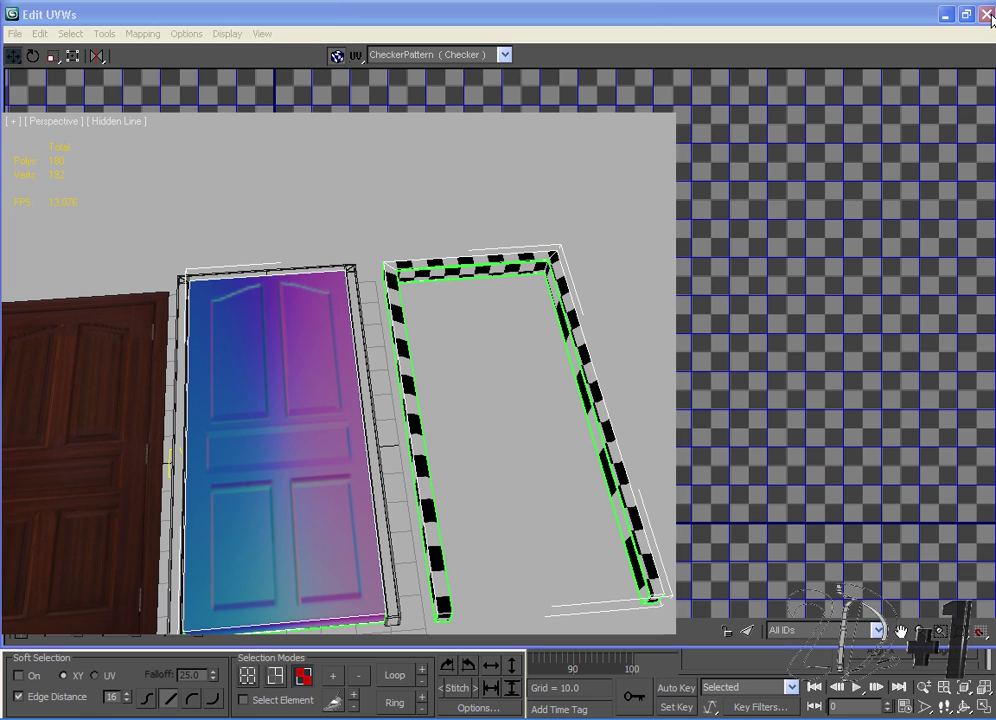
pyautogui.rightClick(745, 196)
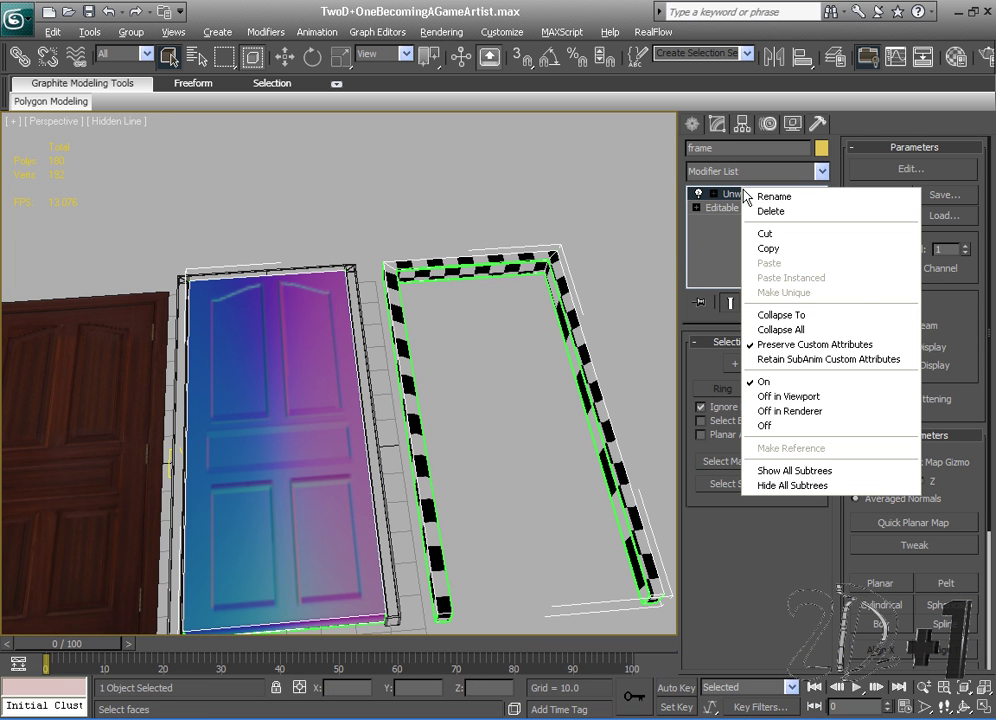
pyautogui.click(845, 316)
pyautogui.click(558, 445)
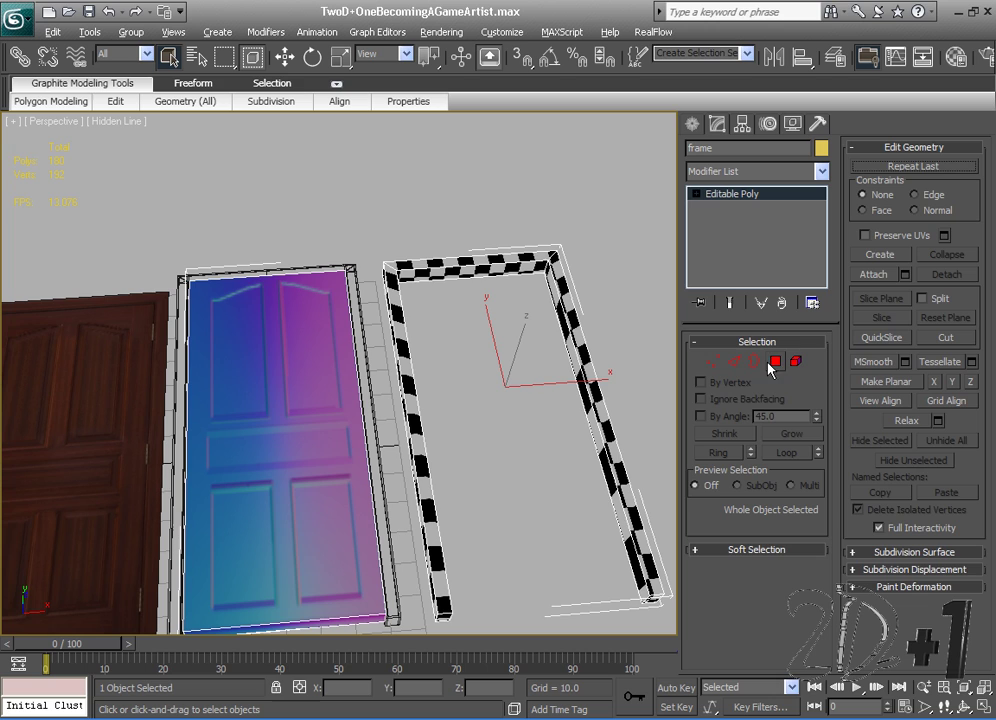
# Detach the door element from the frame as a separate object.
pyautogui.click(273, 398)
pyautogui.click(948, 276)
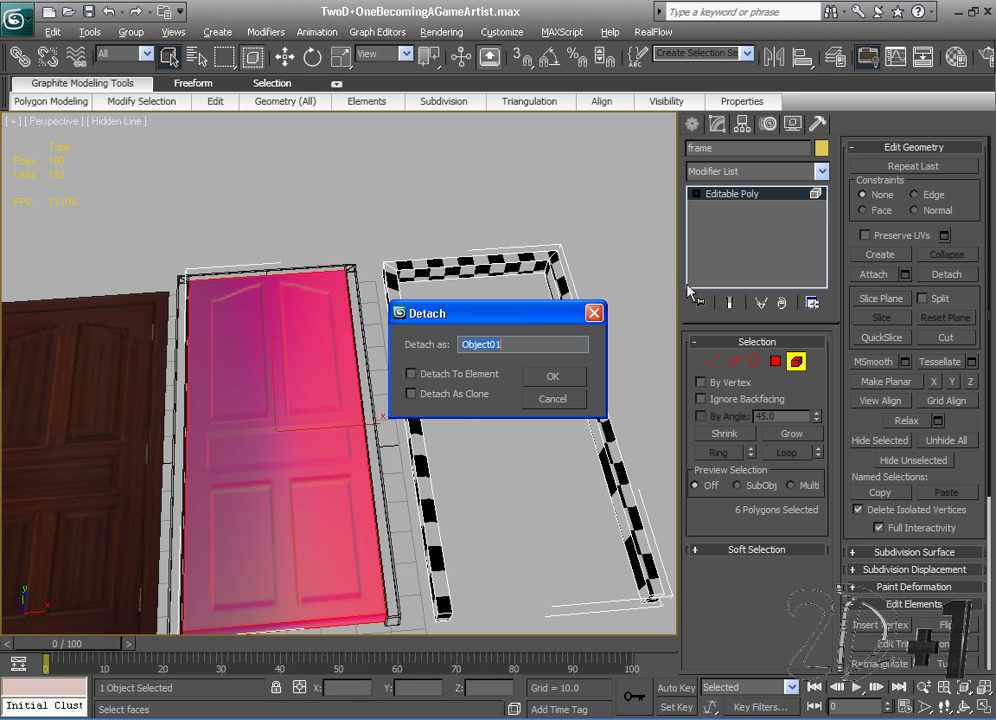
pyautogui.click(574, 378)
pyautogui.click(689, 124)
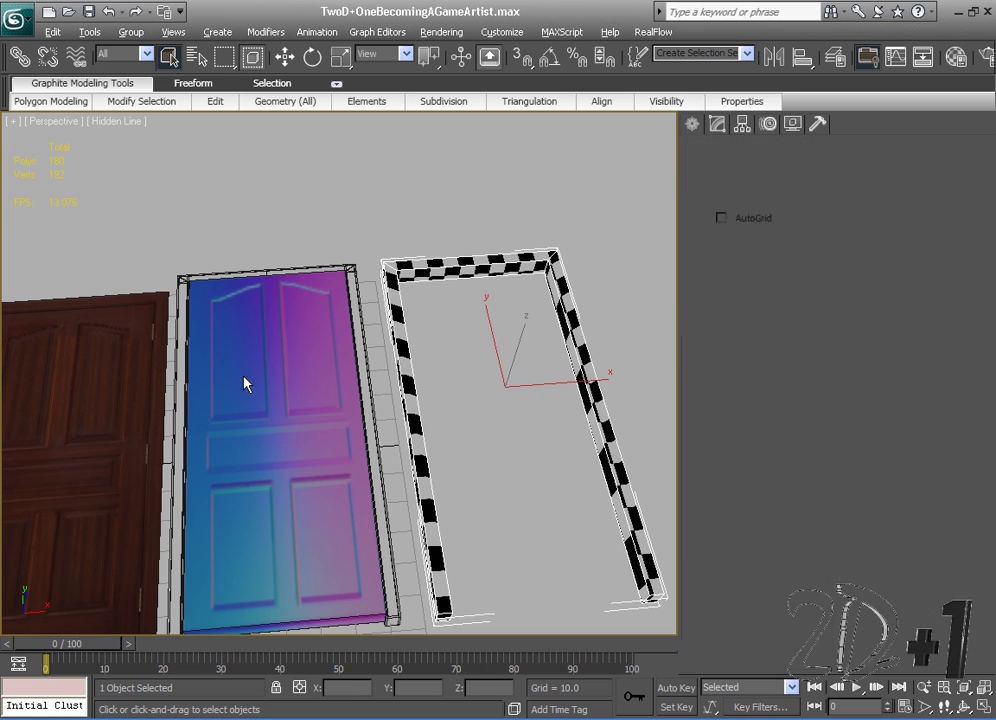
# Select the detached door and list the objects of layer 0 (default) in the layer manager.
pyautogui.click(282, 371)
pyautogui.click(836, 57)
pyautogui.click(514, 232)
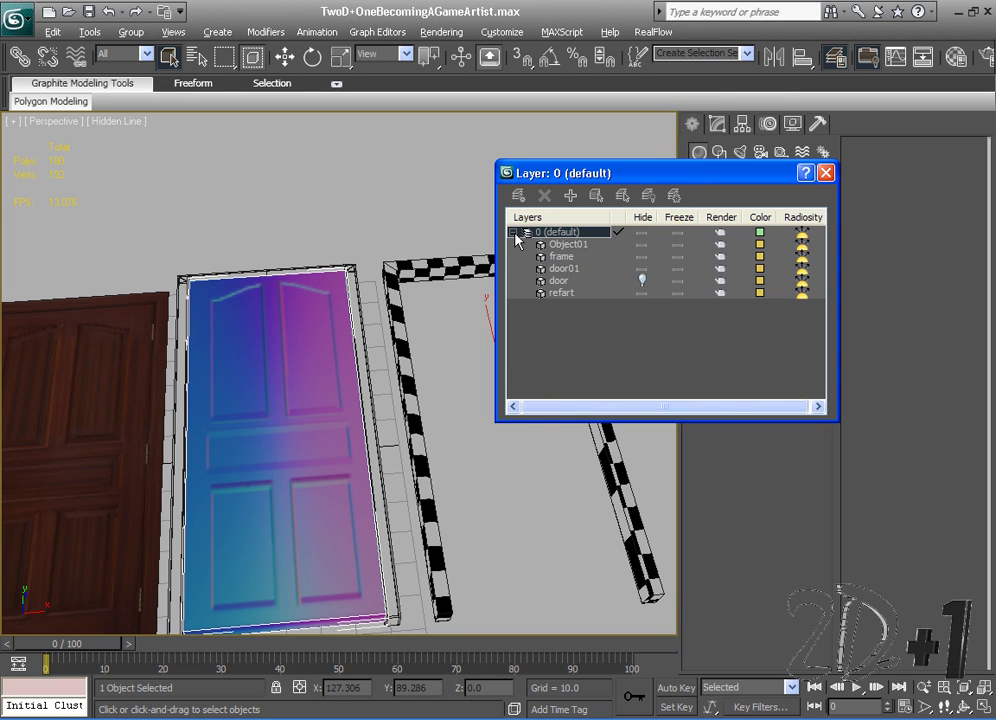
pyautogui.click(643, 269)
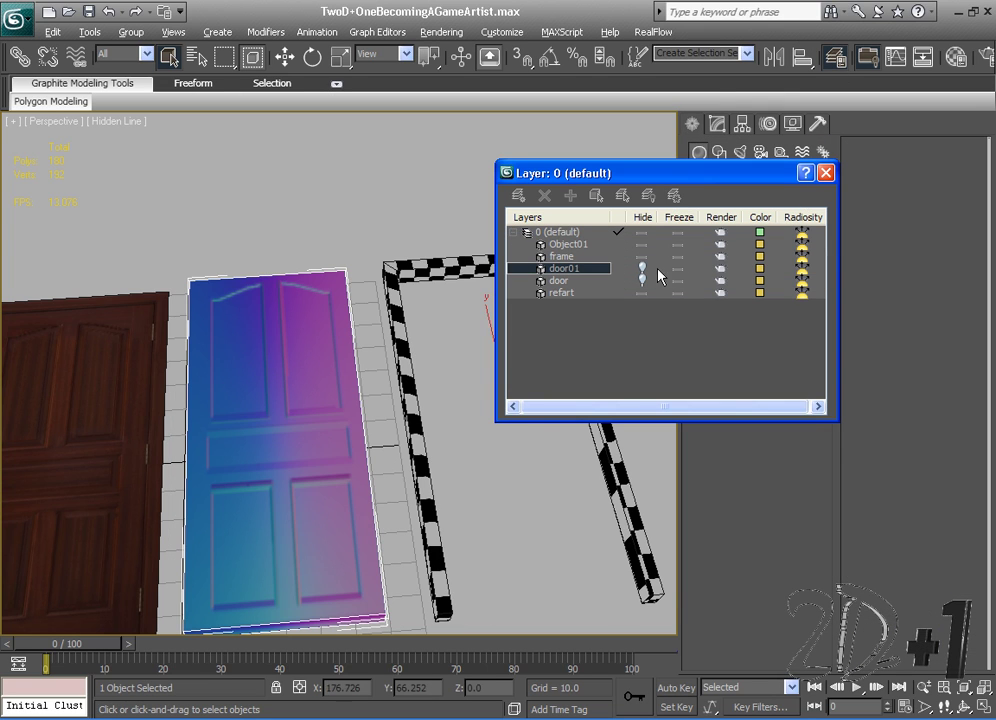
pyautogui.click(641, 268)
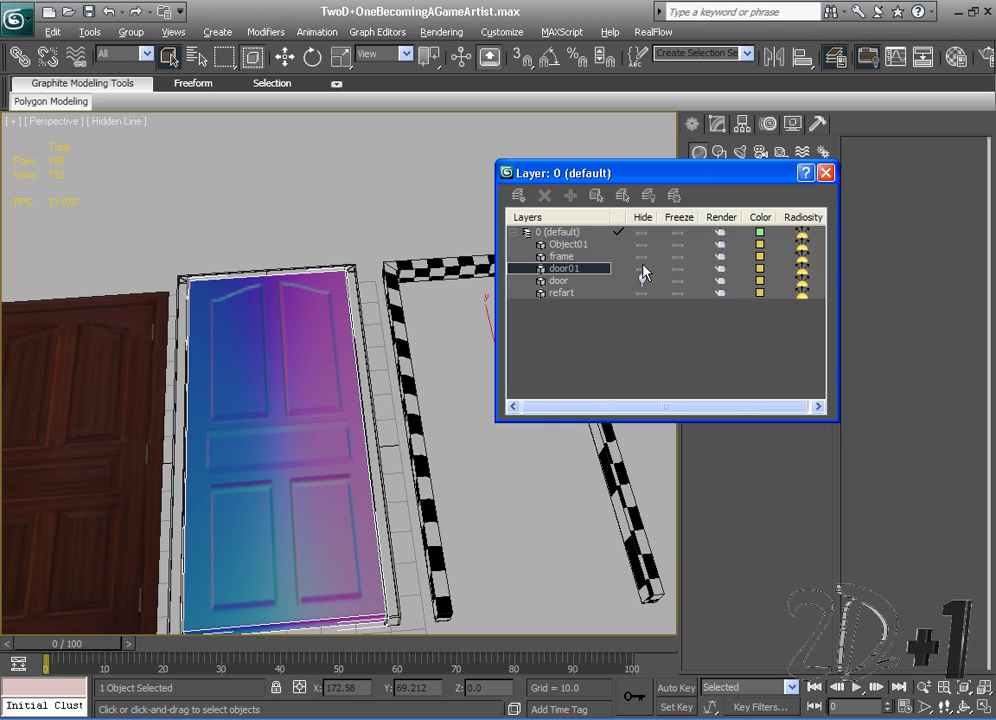
pyautogui.click(642, 280)
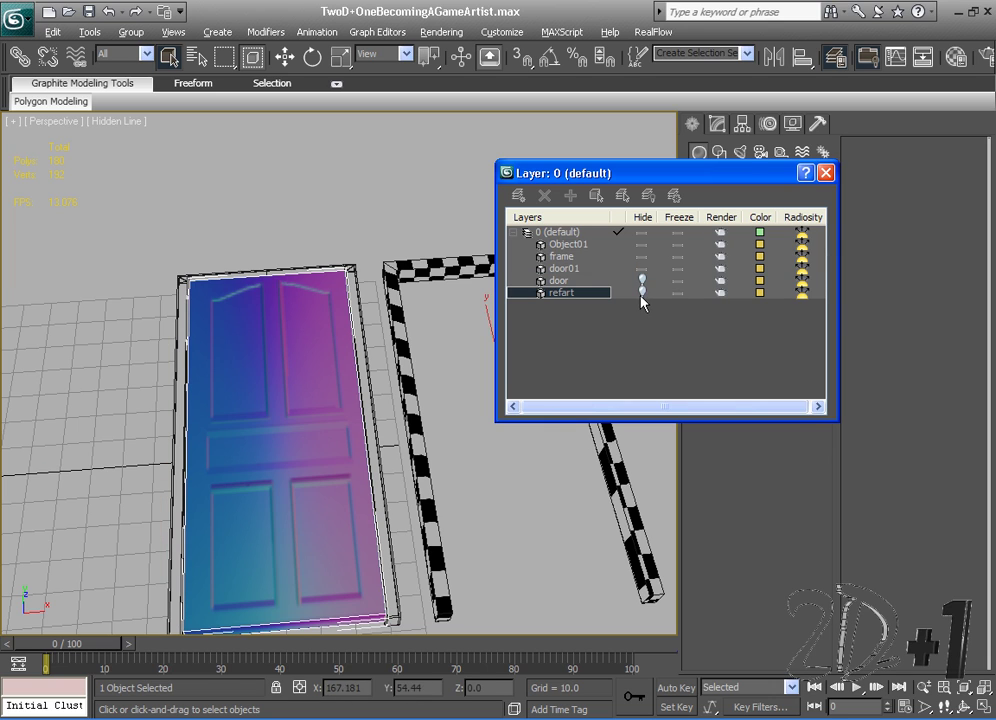
pyautogui.click(640, 292)
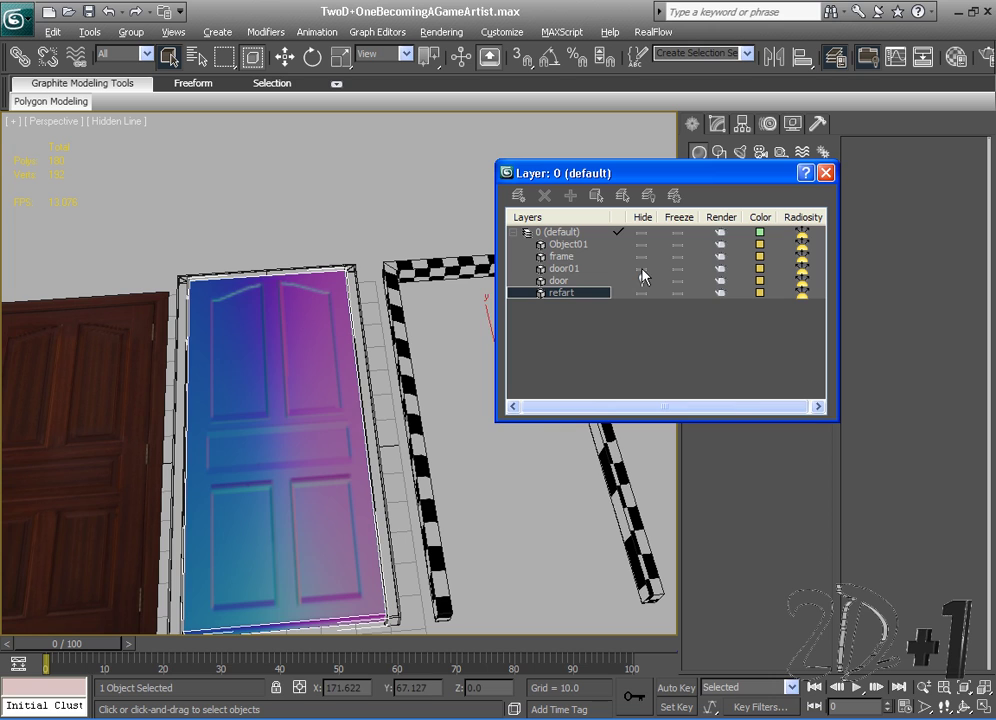
# Hide the detached door, Object01, and close the layer manager.
pyautogui.click(642, 244)
pyautogui.click(825, 172)
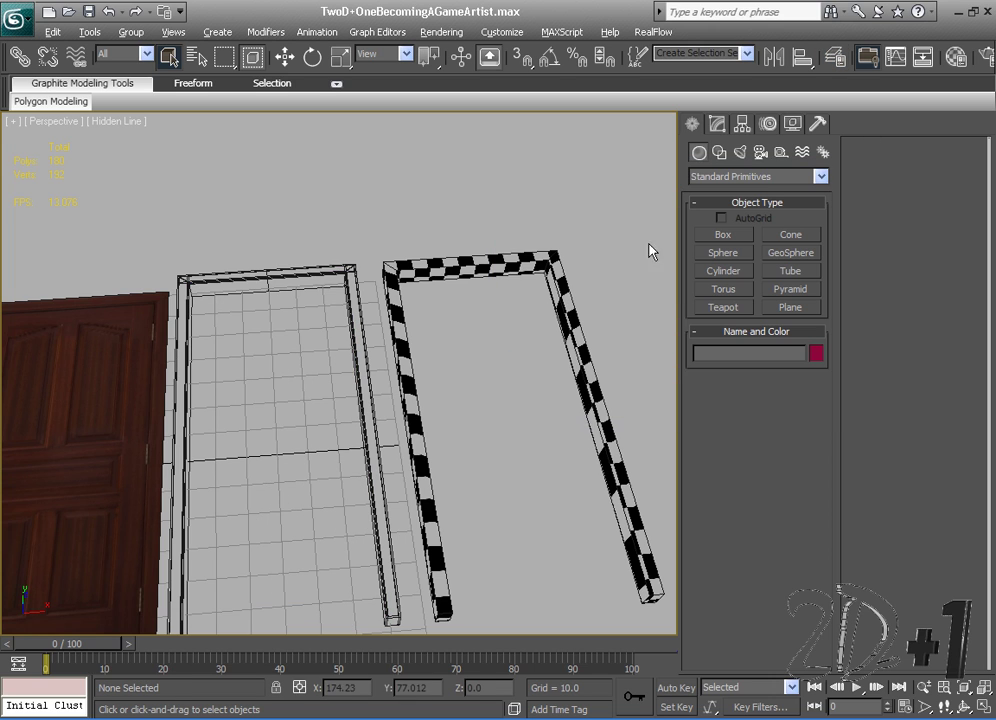
# Align the checkered frame to the high-poly door frame so that both occupy the same position.
pyautogui.scroll(-5, 579, 298)
pyautogui.click(460, 390)
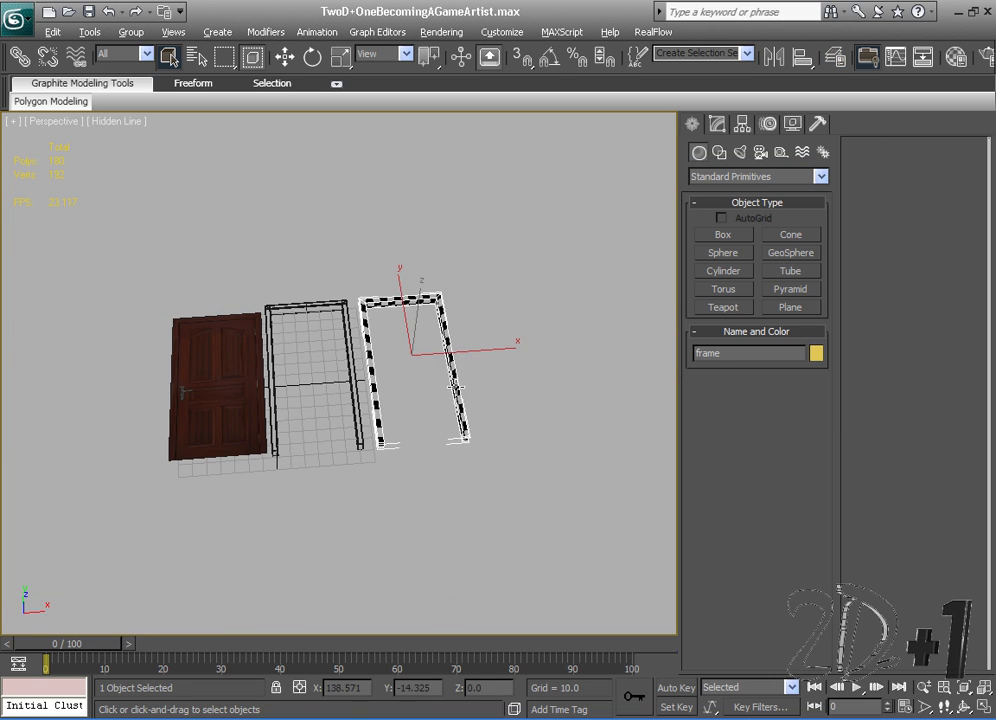
pyautogui.keyDown('alt'); pyautogui.moveTo(460, 390); pyautogui.dragTo(590, 244, button='middle'); pyautogui.keyUp('alt')
pyautogui.keyDown('alt'); pyautogui.moveTo(592, 338); pyautogui.dragTo(596, 360, button='middle'); pyautogui.keyUp('alt')
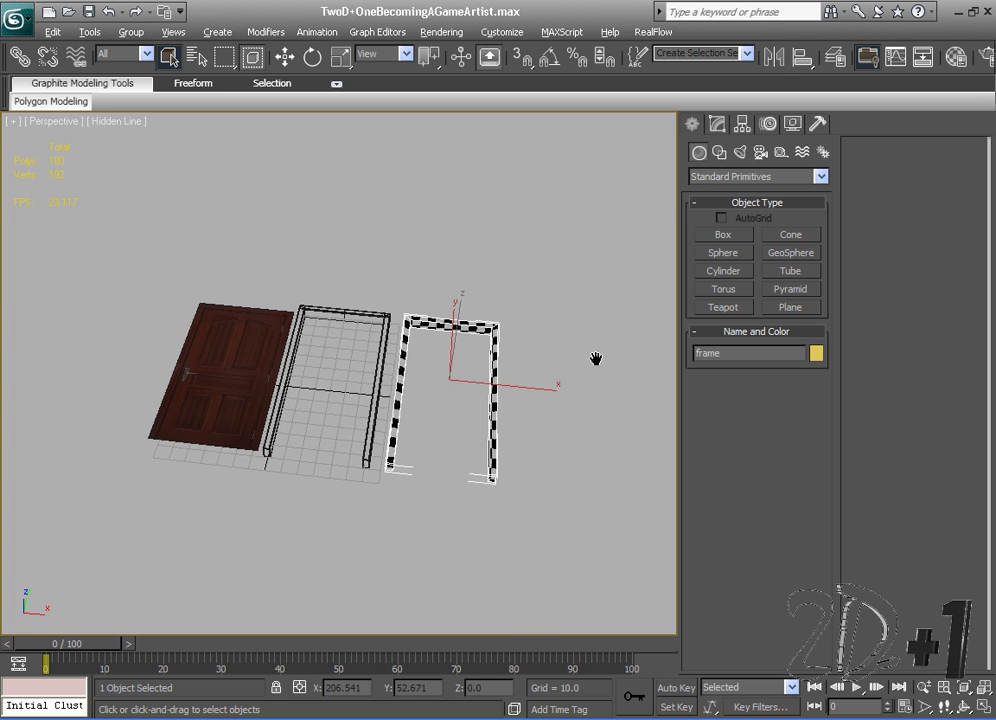
pyautogui.scroll(6, 596, 360)
pyautogui.click(803, 58)
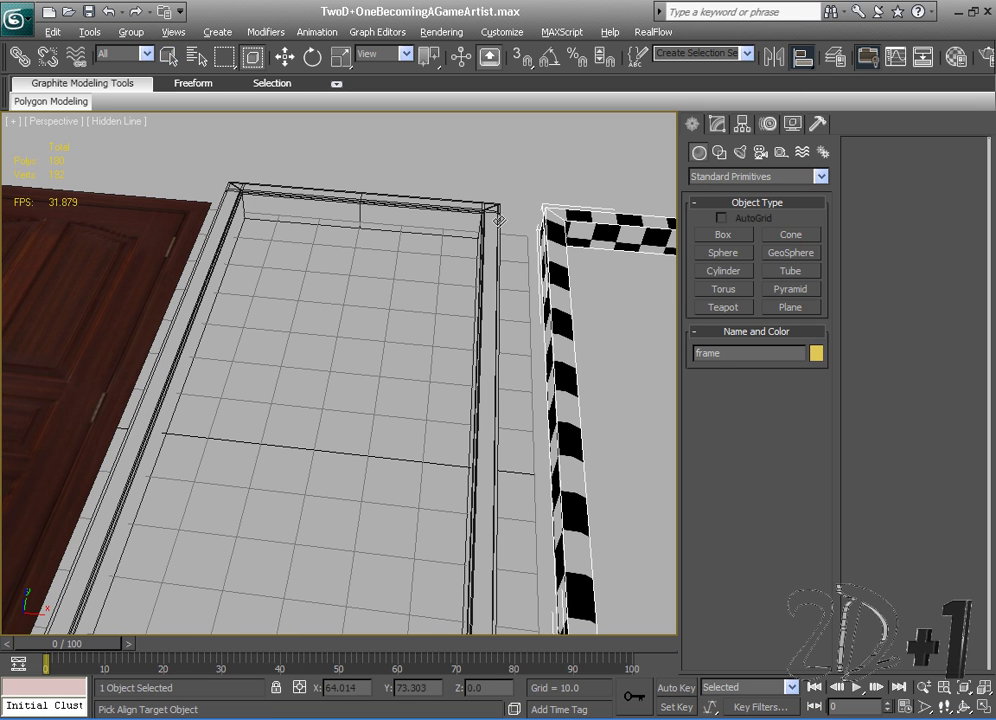
pyautogui.click(390, 186)
pyautogui.click(497, 510)
pyautogui.scroll(-6, 525, 456)
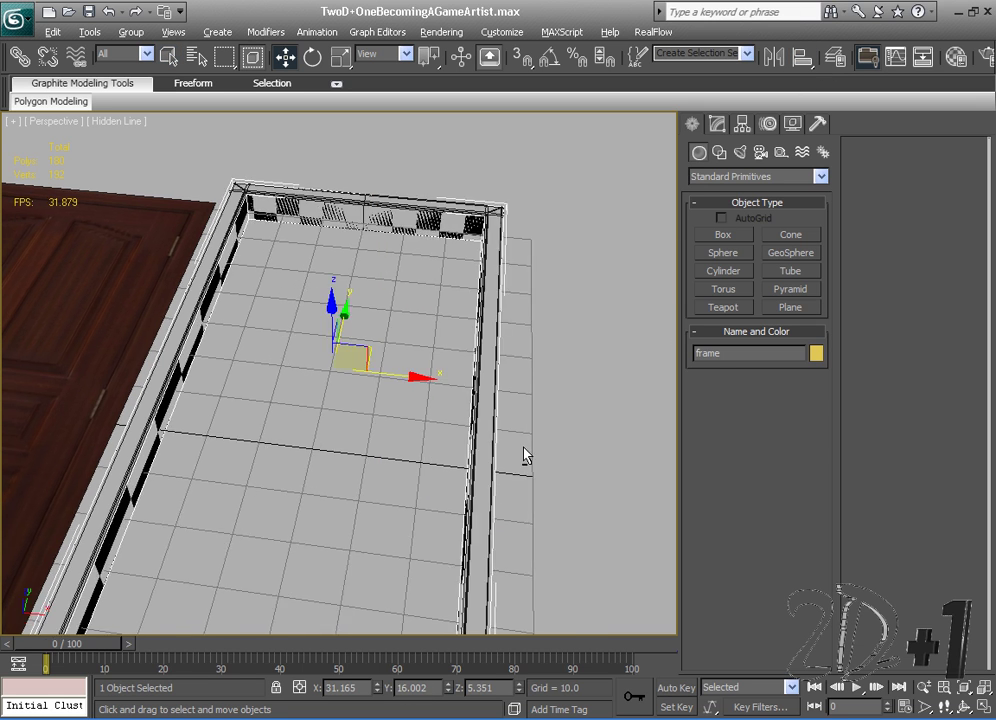
pyautogui.scroll(4, 480, 447)
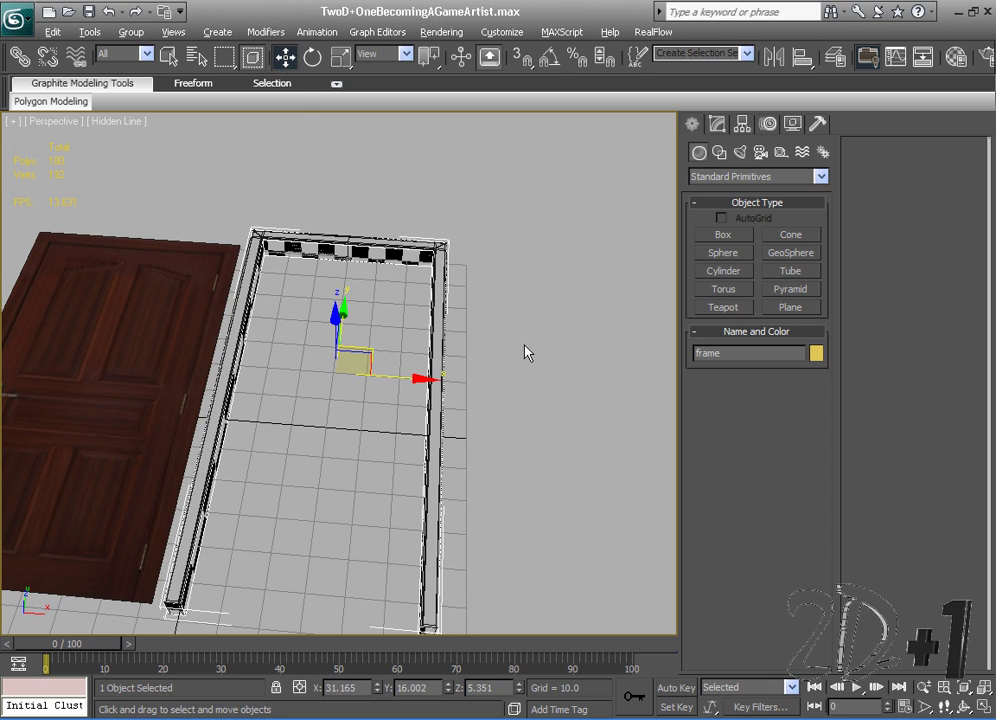
# Open Render To Texture for the frame and set its edge padding to 8.
pyautogui.press('0')
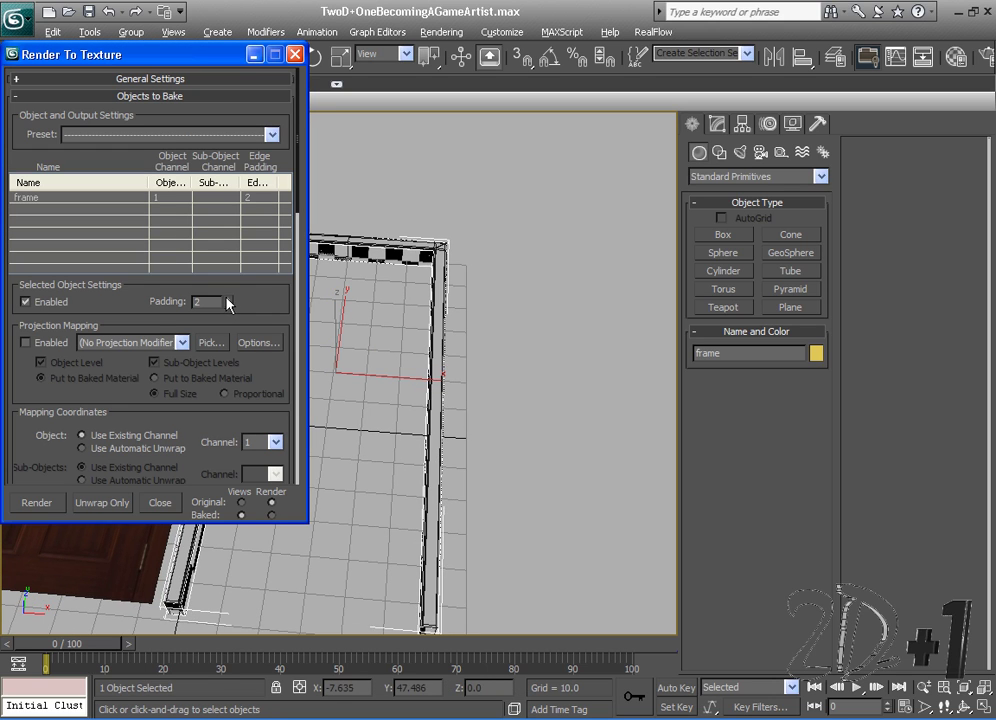
pyautogui.click(227, 299)
pyautogui.click(227, 299)
pyautogui.click(227, 299)
pyautogui.click(227, 299)
pyautogui.click(227, 299)
pyautogui.click(228, 299)
# Add door01 as the projection target for baking the frame.
pyautogui.click(211, 343)
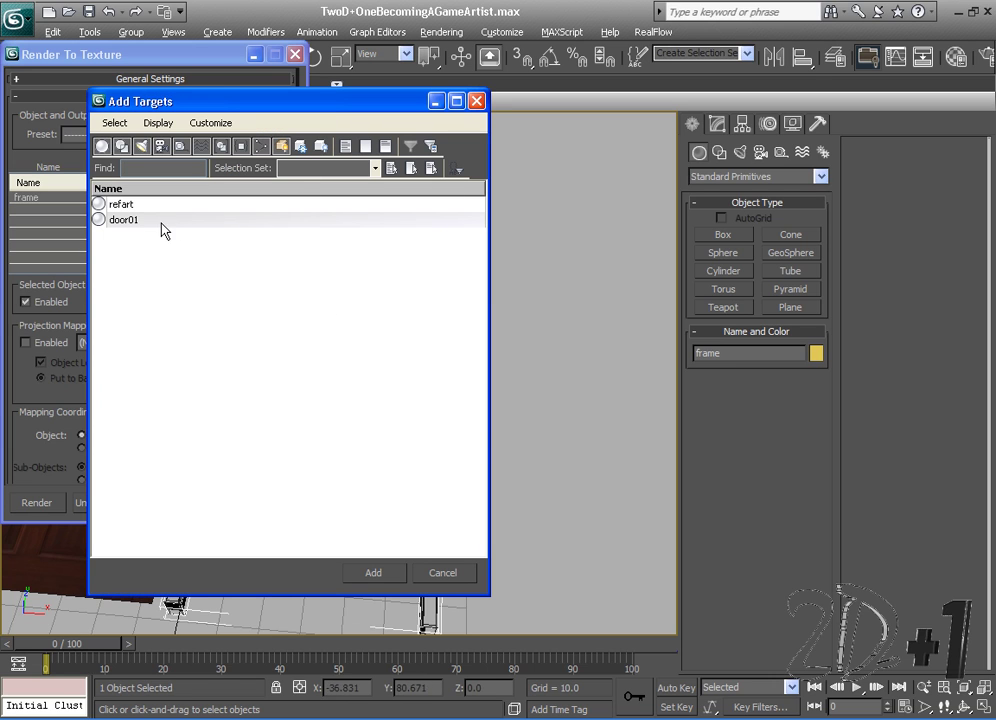
pyautogui.click(125, 219)
pyautogui.click(372, 572)
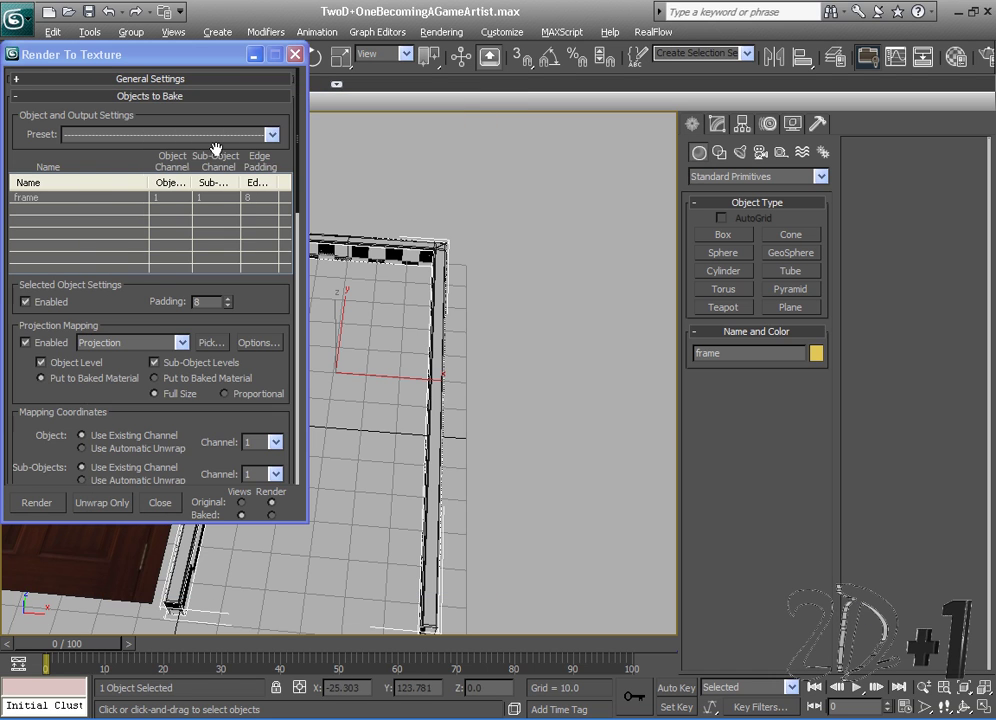
# Add a NormalsMap output element with a map size of 256x256.
pyautogui.moveTo(300, 178); pyautogui.dragTo(298, 330)
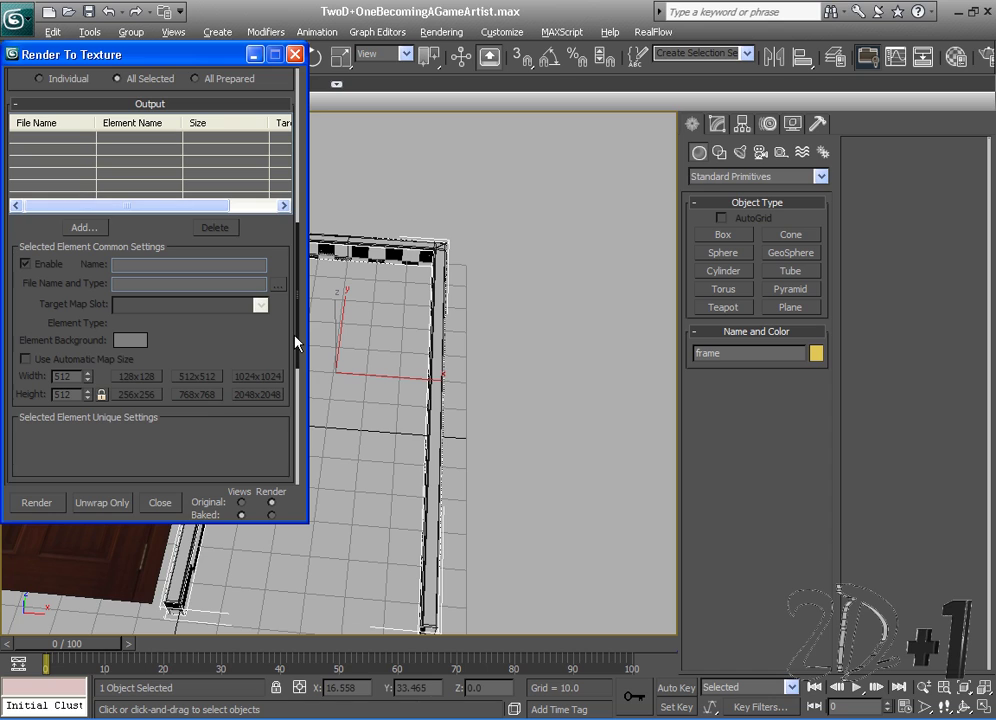
pyautogui.click(100, 227)
pyautogui.click(462, 358)
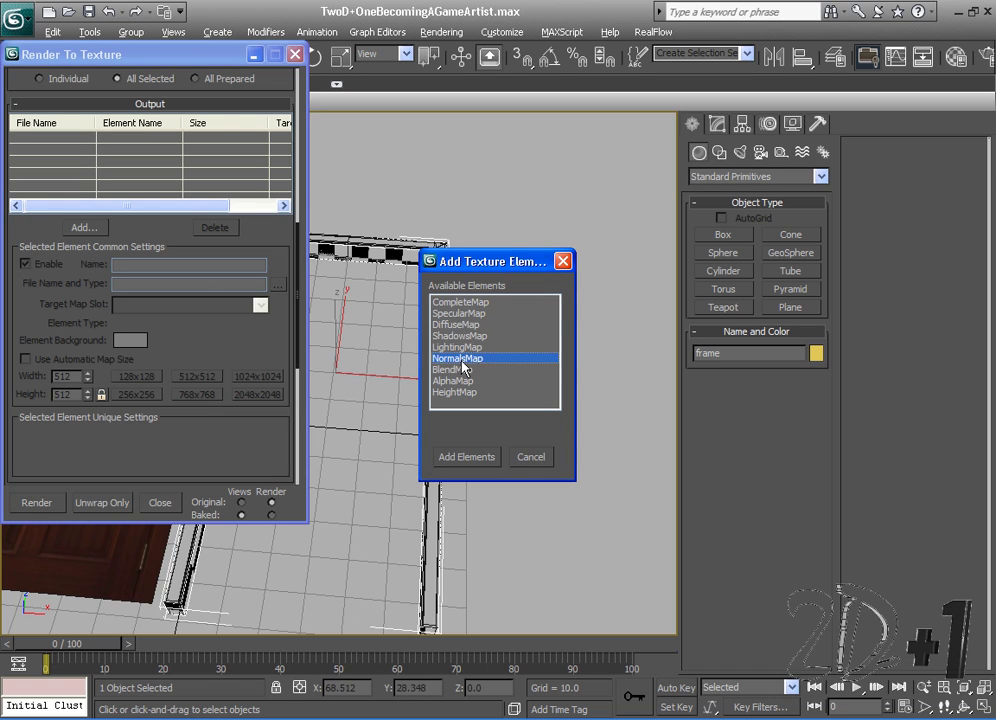
pyautogui.click(466, 456)
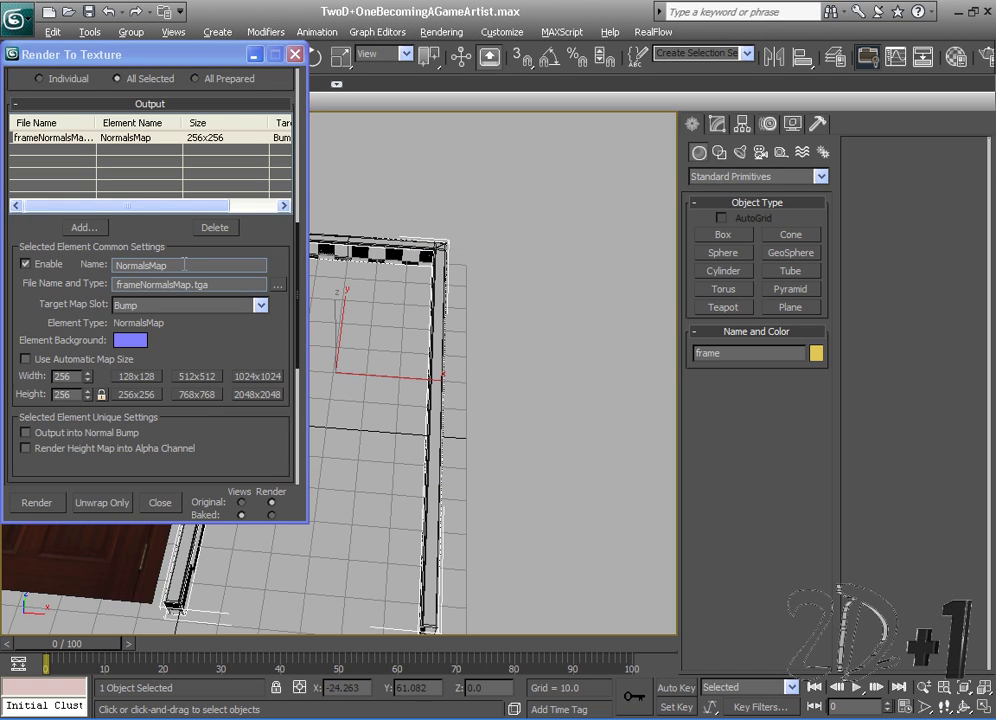
pyautogui.click(140, 395)
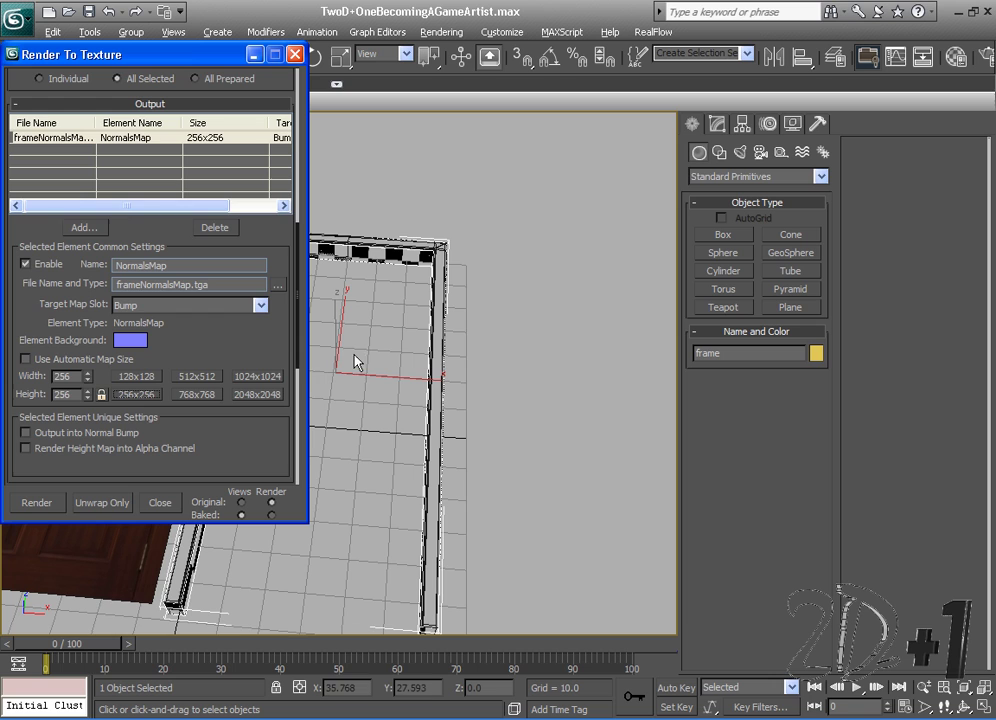
pyautogui.moveTo(291, 342); pyautogui.dragTo(298, 127)
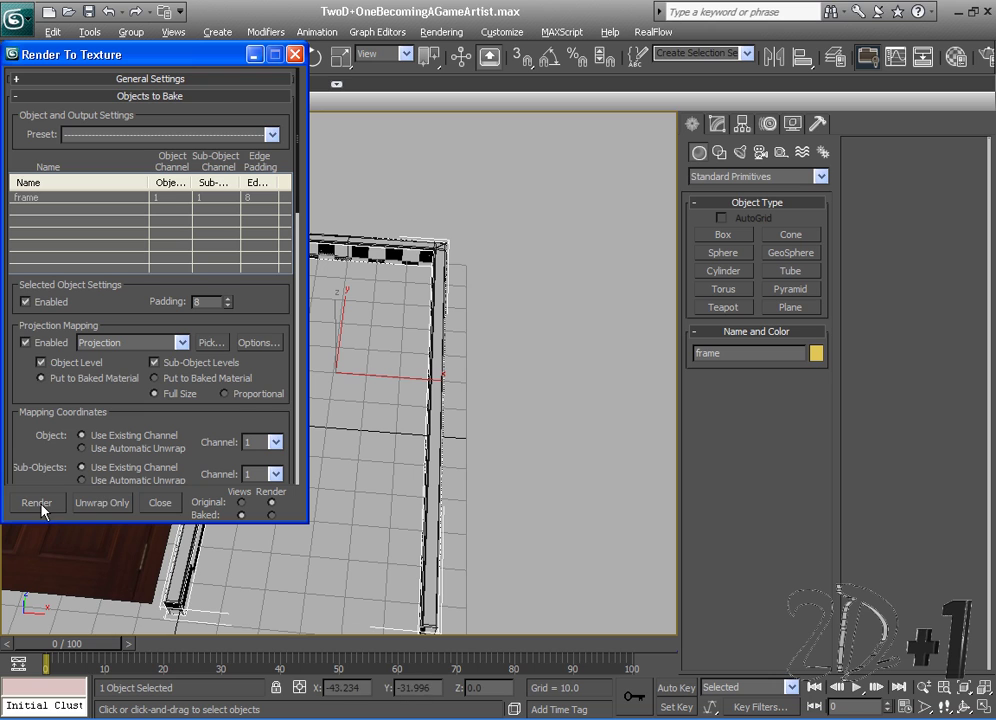
# Examine how closely the Projection modifier's cage surrounds the frame geometry.
pyautogui.click(727, 122)
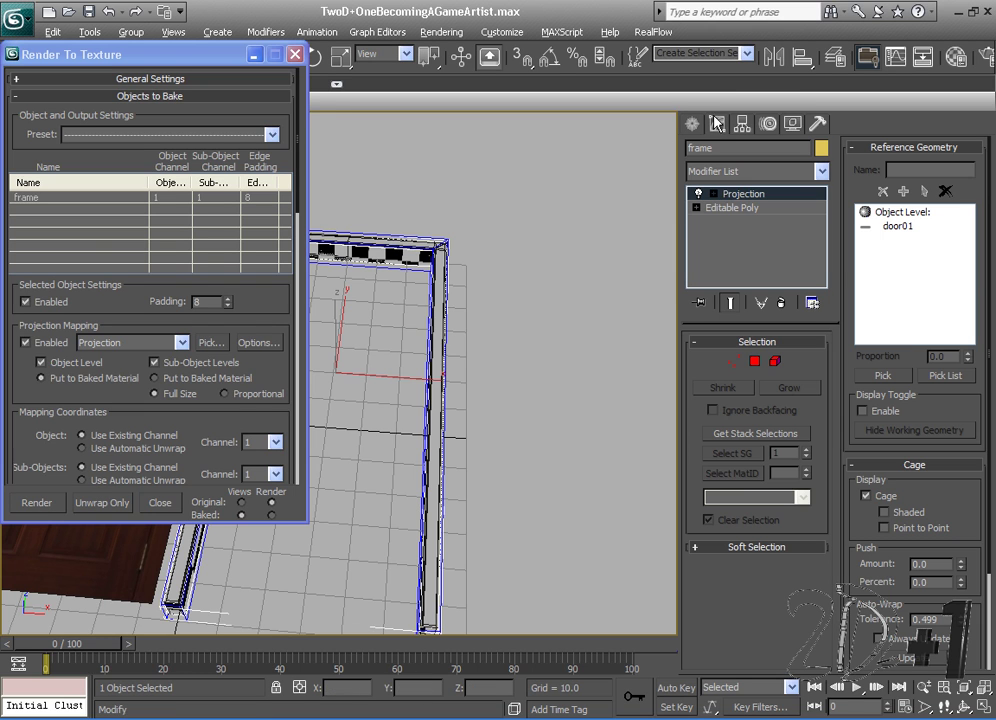
pyautogui.moveTo(498, 323); pyautogui.dragTo(533, 249, button='middle')
pyautogui.scroll(4, 533, 251)
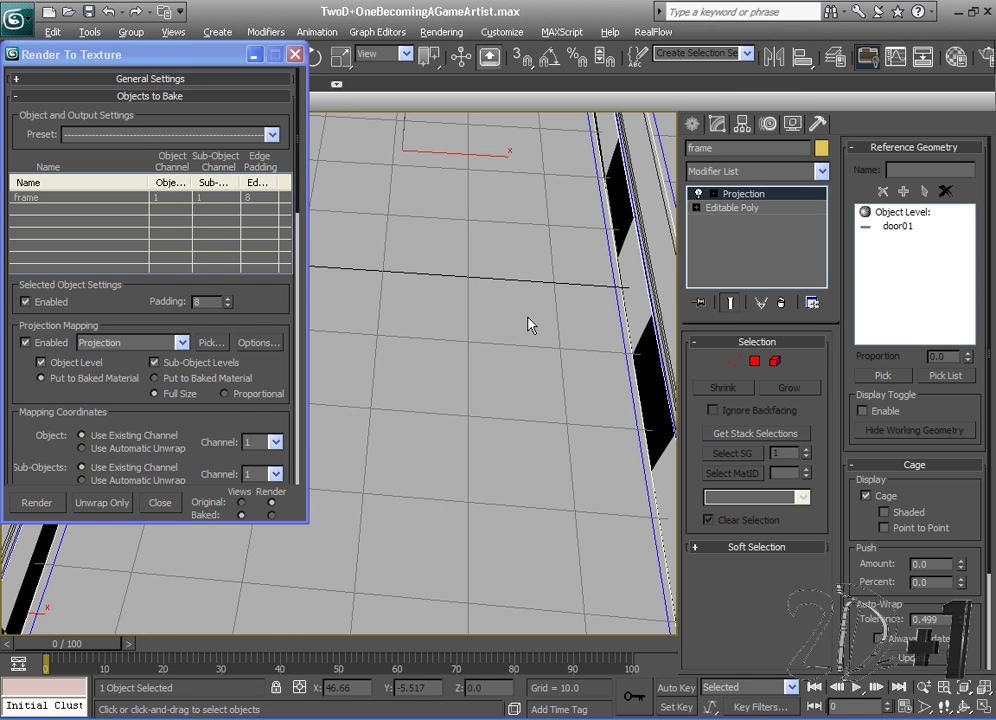
pyautogui.keyDown('alt'); pyautogui.moveTo(529, 322); pyautogui.dragTo(400, 288, button='middle'); pyautogui.keyUp('alt')
pyautogui.scroll(-3, 402, 292)
pyautogui.moveTo(503, 410)
pyautogui.keyDown('alt'); pyautogui.mouseDown(button='middle')
pyautogui.moveTo(527, 418)
pyautogui.moveTo(488, 412)
pyautogui.moveTo(488, 401)
pyautogui.moveTo(502, 415)
pyautogui.mouseUp(button='middle'); pyautogui.keyUp('alt')
pyautogui.scroll(4, 485, 398)
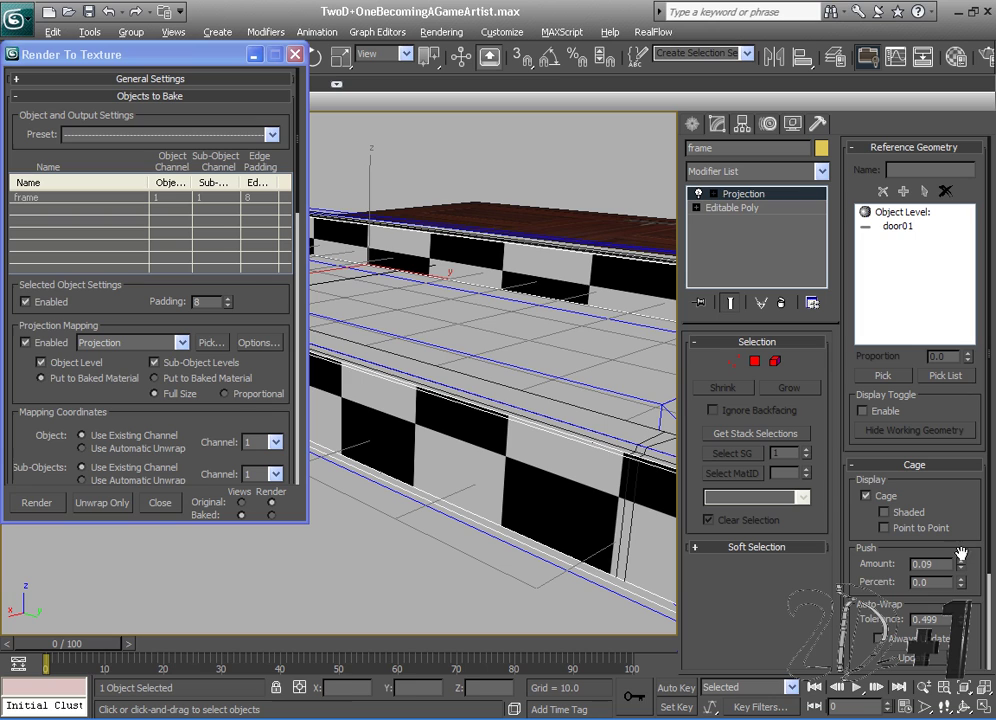
# Bake the frame's normal map, overwriting the existing frameNormalsMap.tga, and put the render and baking windows away.
pyautogui.click(58, 503)
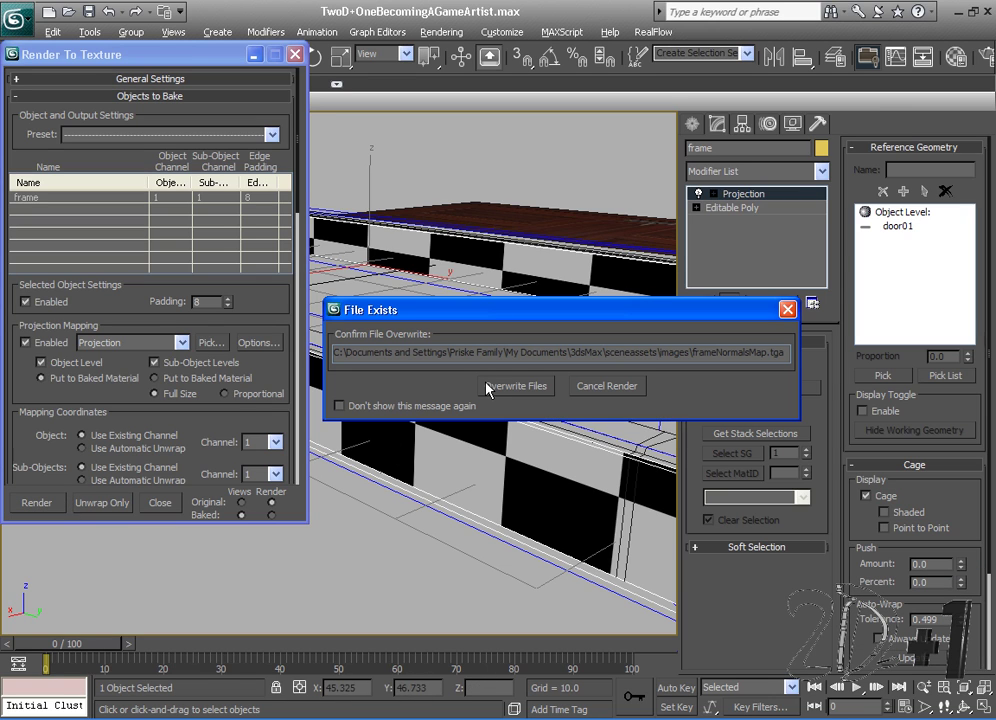
pyautogui.click(488, 390)
pyautogui.click(310, 706)
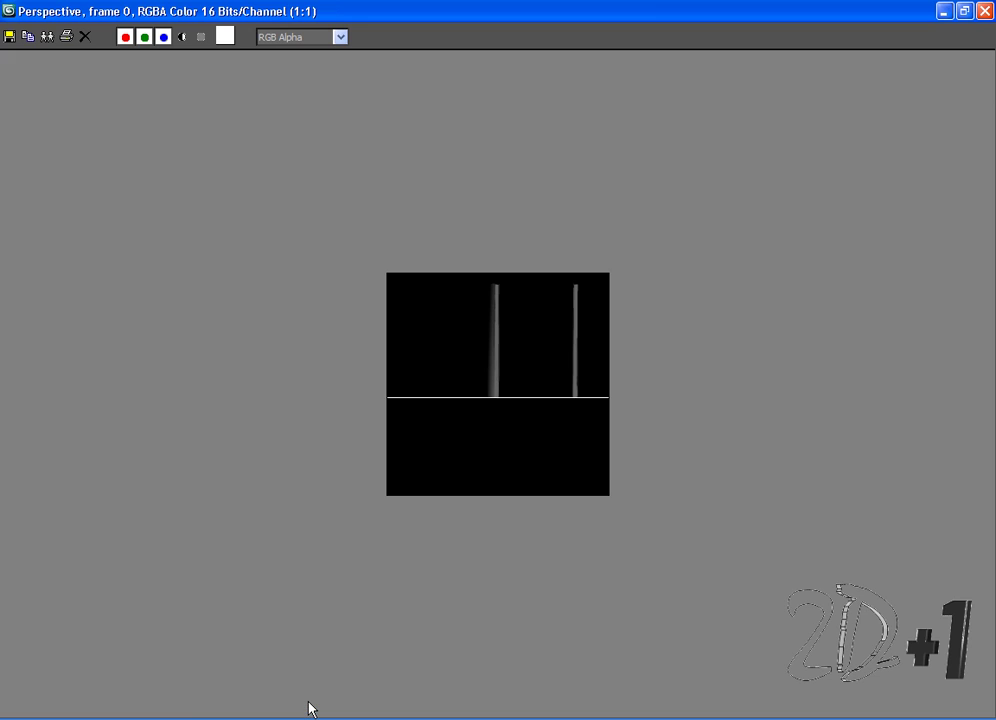
pyautogui.click(985, 11)
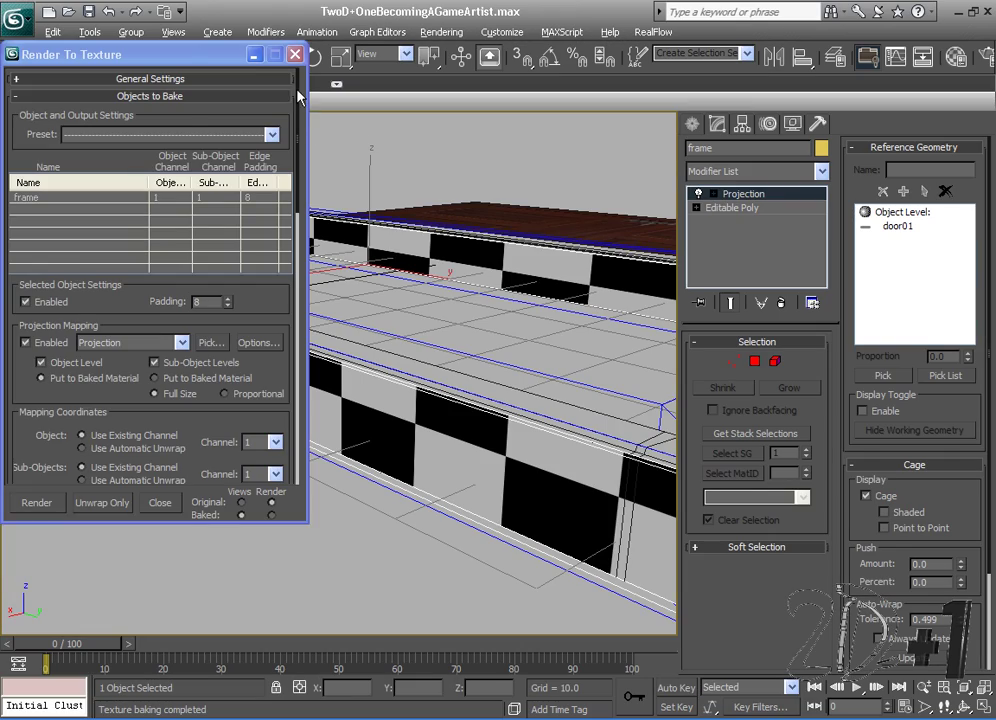
pyautogui.click(254, 56)
# Delete the Projection modifier from the frame's modifier stack.
pyautogui.scroll(-6, 371, 452)
pyautogui.keyDown('alt'); pyautogui.moveTo(371, 452); pyautogui.dragTo(600, 467, button='middle'); pyautogui.keyUp('alt')
pyautogui.scroll(5, 600, 473)
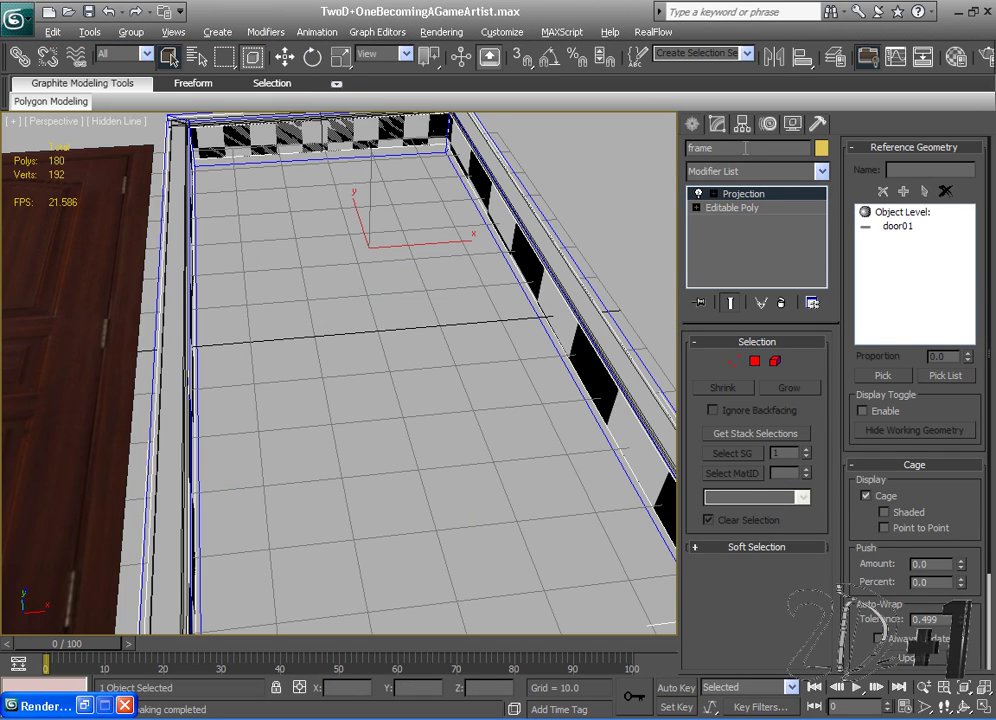
pyautogui.rightClick(757, 193)
pyautogui.click(770, 214)
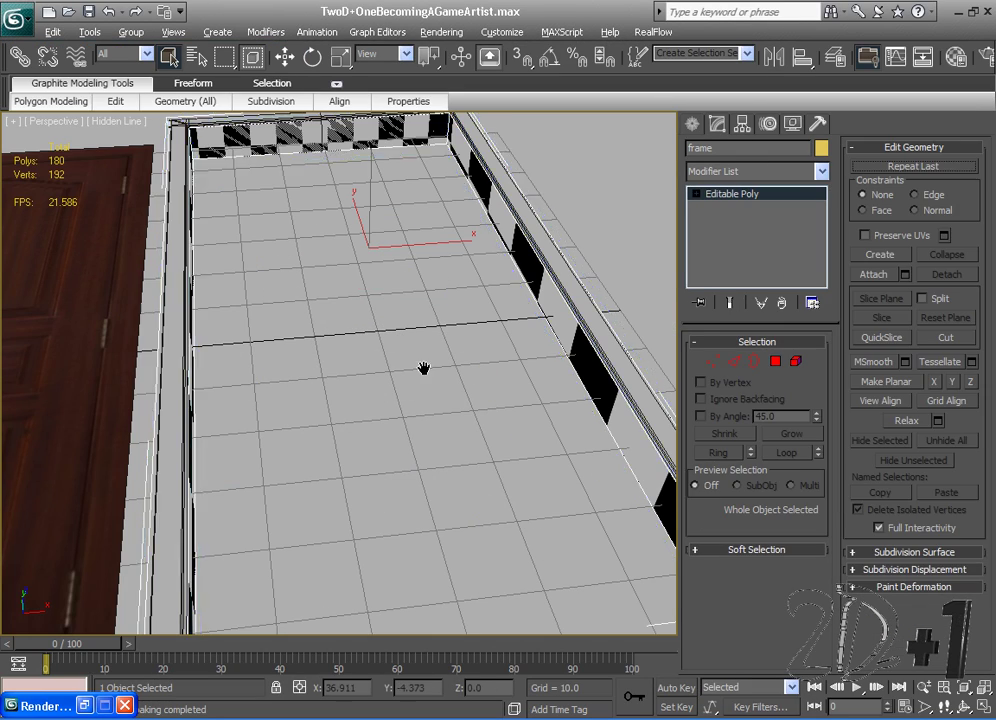
# Clear the high-poly door01 out of the viewport and select the low-poly frame.
pyautogui.moveTo(422, 369); pyautogui.dragTo(400, 518, button='middle')
pyautogui.scroll(4, 400, 518)
pyautogui.click(100, 243)
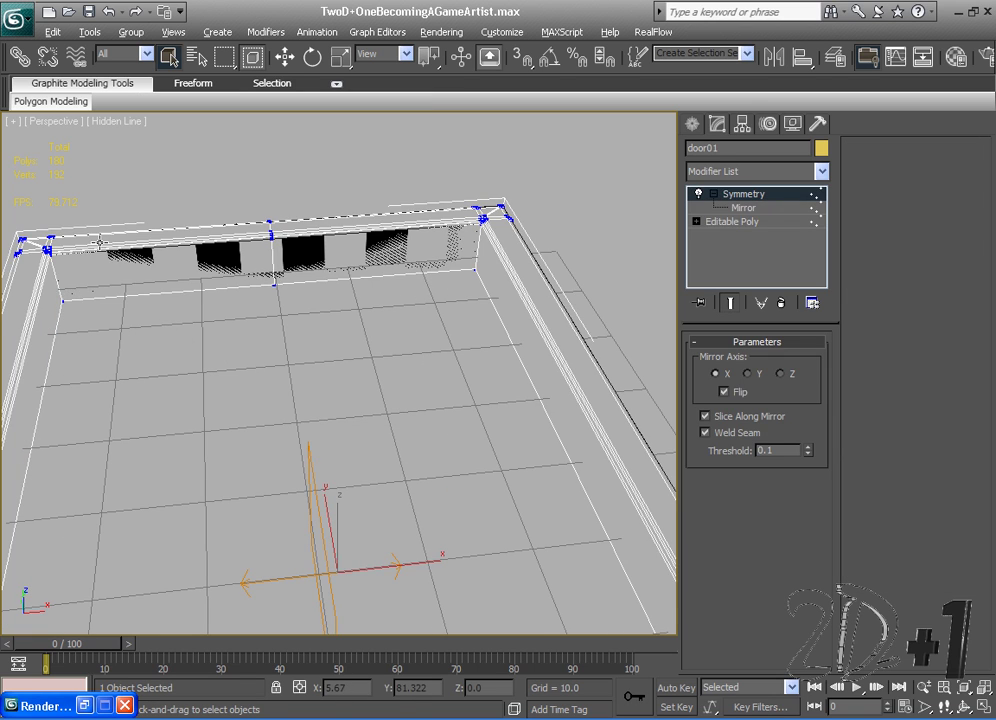
pyautogui.click(99, 239)
pyautogui.scroll(-3, 250, 298)
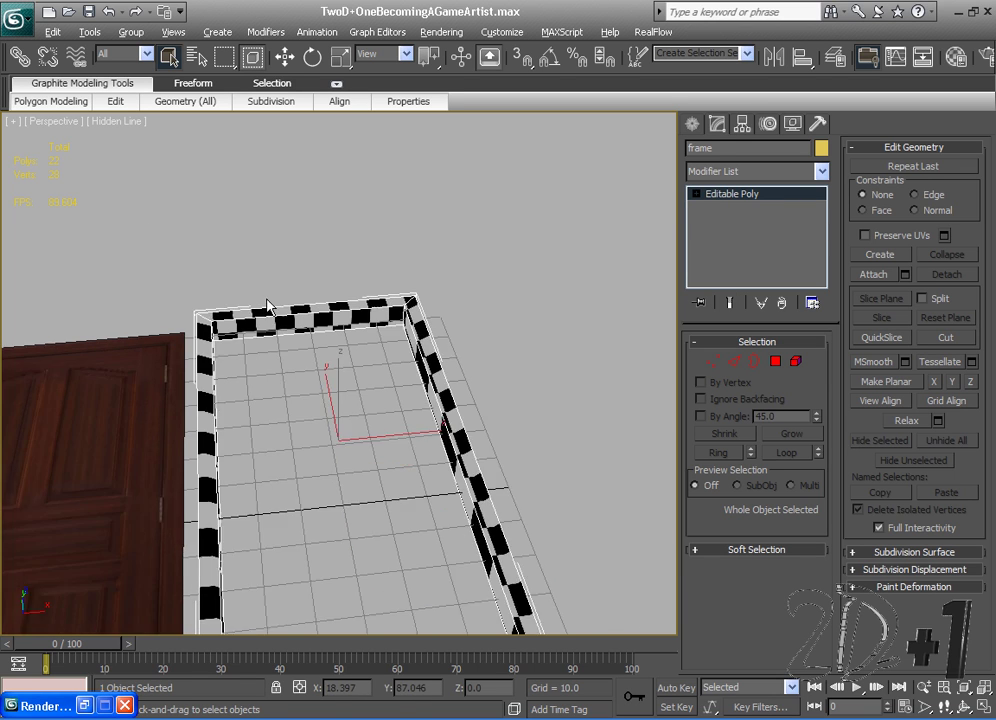
# Open the Material Editor and set the bump amount of the 03 - Default material to 90.
pyautogui.press('m')
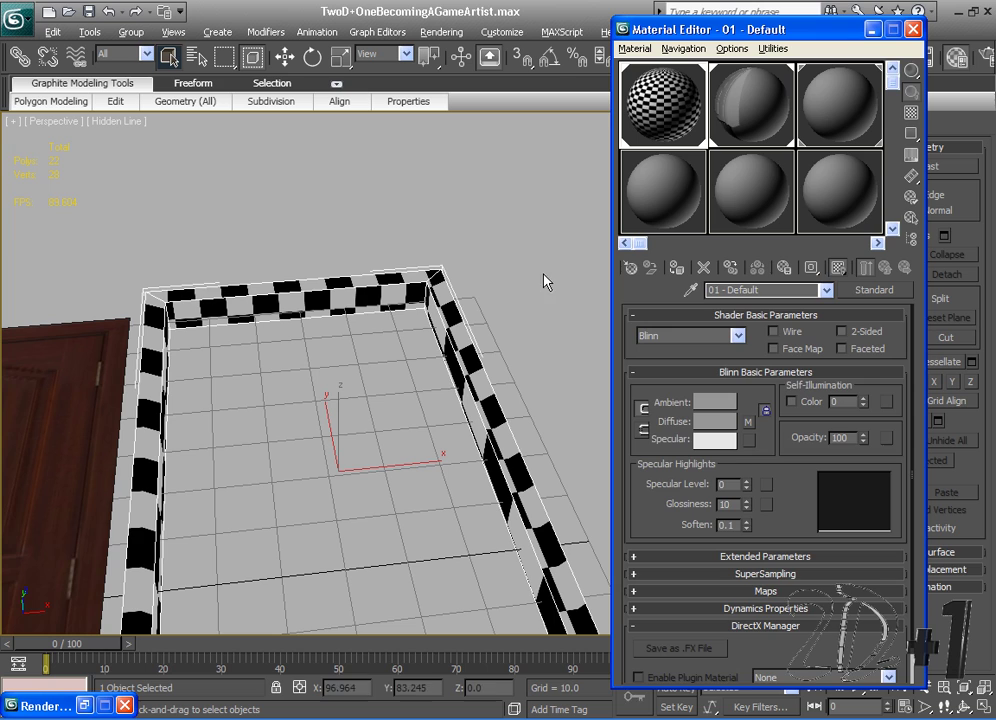
pyautogui.click(827, 122)
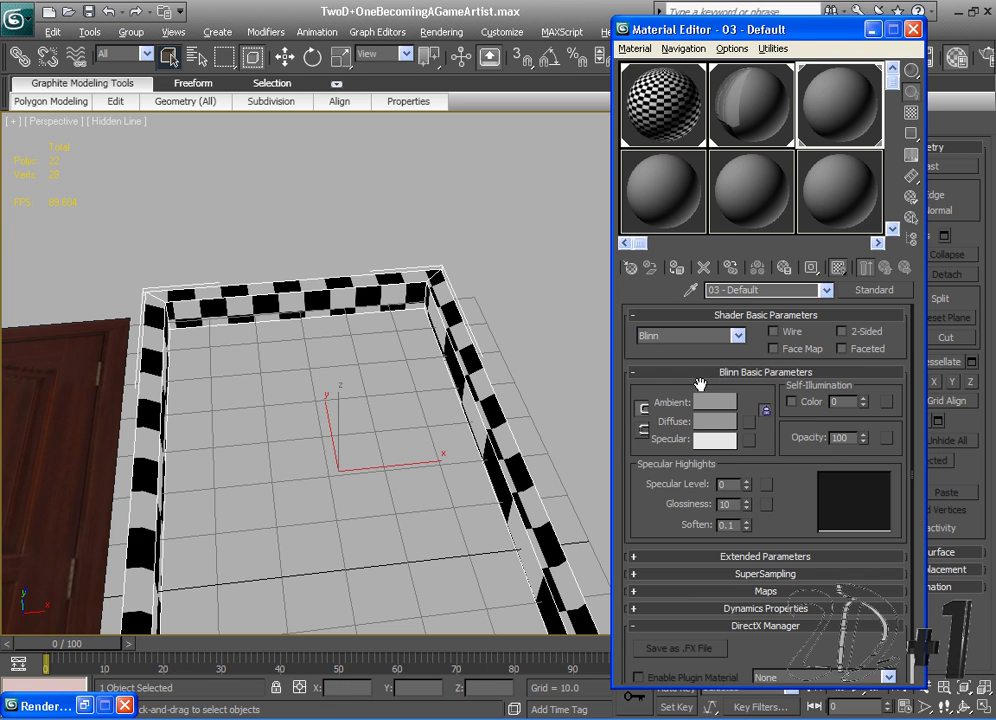
pyautogui.click(681, 593)
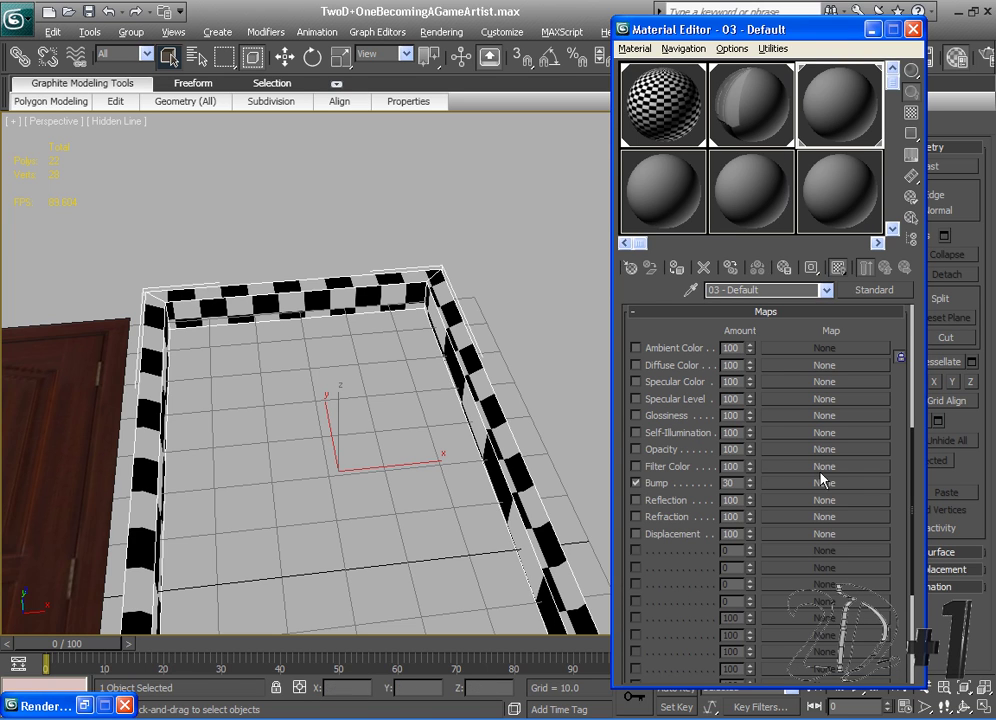
pyautogui.moveTo(750, 485); pyautogui.dragTo(752, 425)
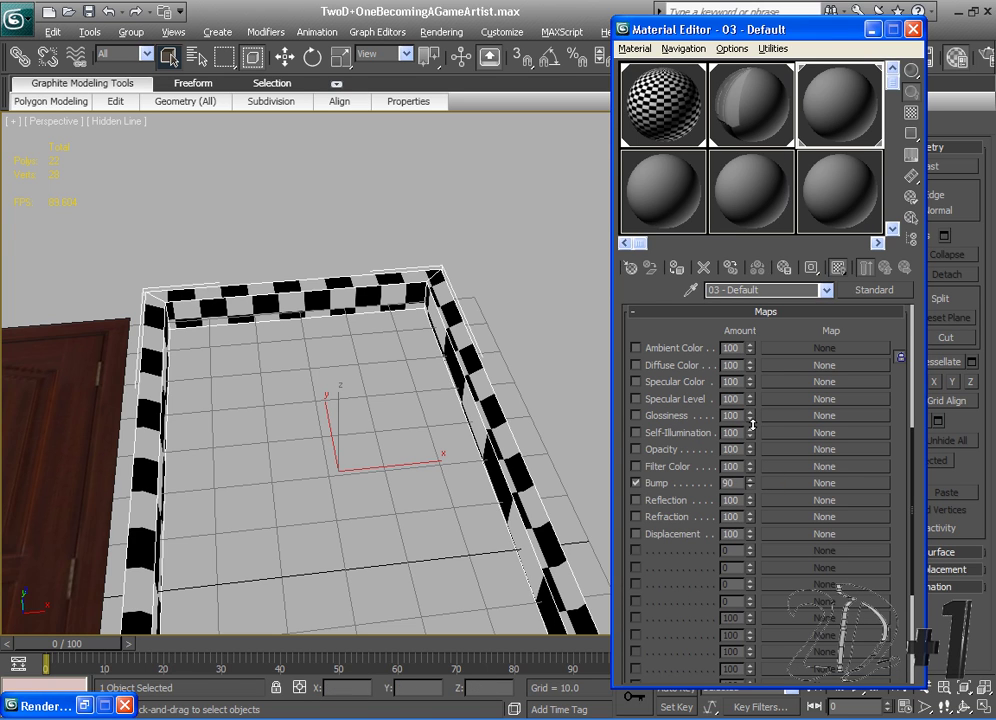
# Give the material a Normal Bump map with frameNormalsMap.tga as its normal bitmap, and show it on the frame.
pyautogui.click(783, 482)
pyautogui.click(240, 638)
pyautogui.doubleClick(239, 639)
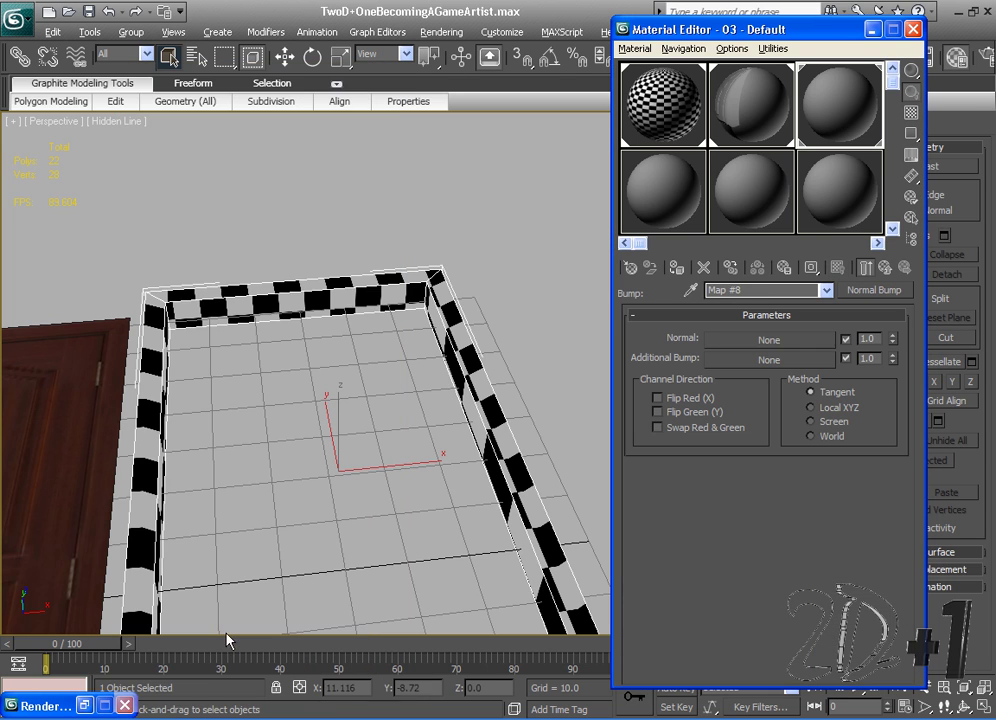
pyautogui.click(773, 338)
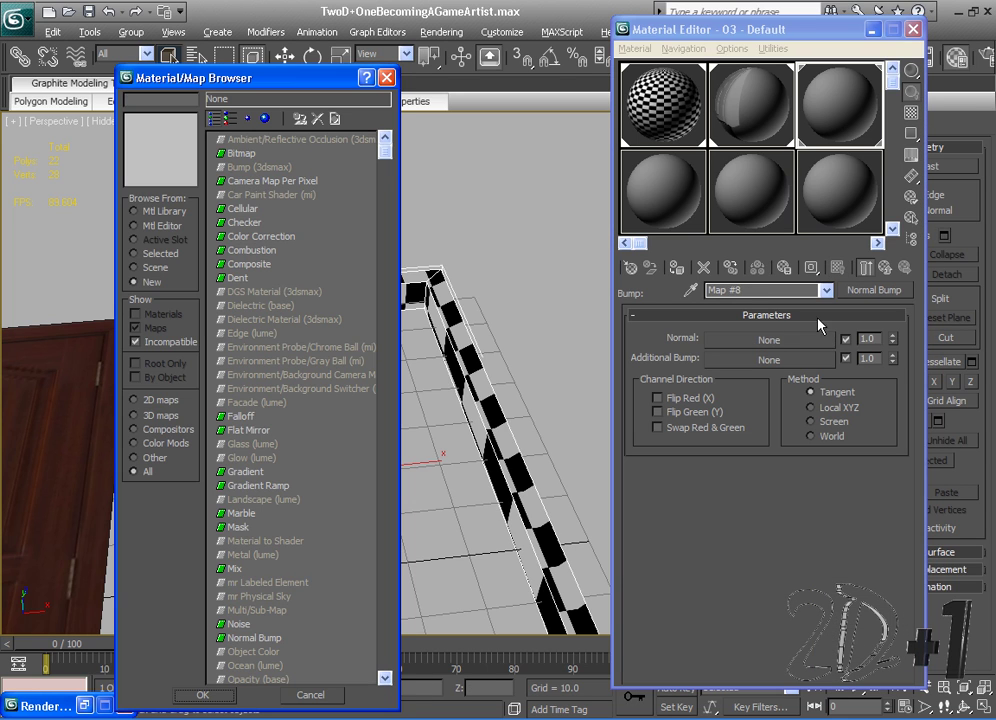
pyautogui.click(235, 154)
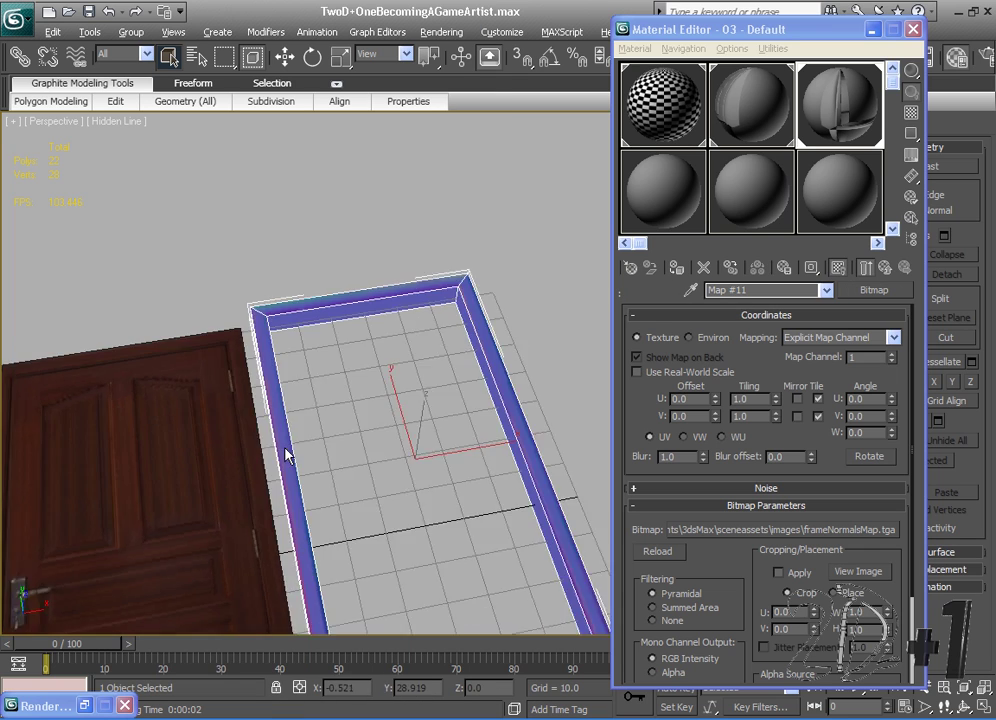
pyautogui.keyDown('alt'); pyautogui.moveTo(285, 448); pyautogui.dragTo(200, 410, button='middle'); pyautogui.keyUp('alt')
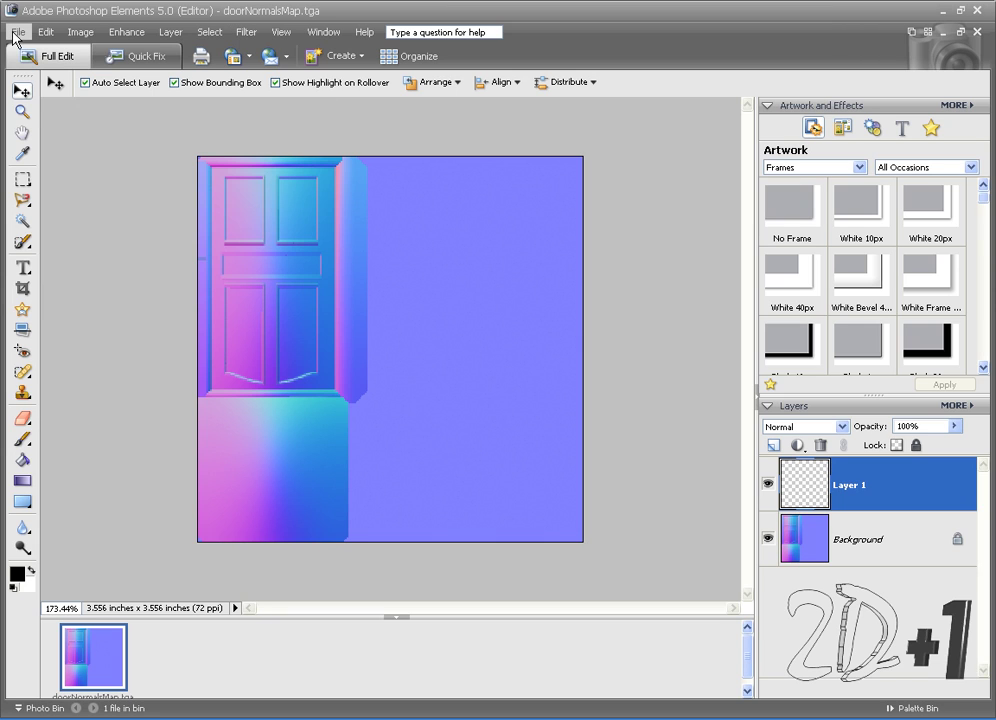
# Switch to Photoshop Elements, open frameNormalsMap.tga and inspect the baked frame map.
pyautogui.click(16, 33)
pyautogui.click(44, 84)
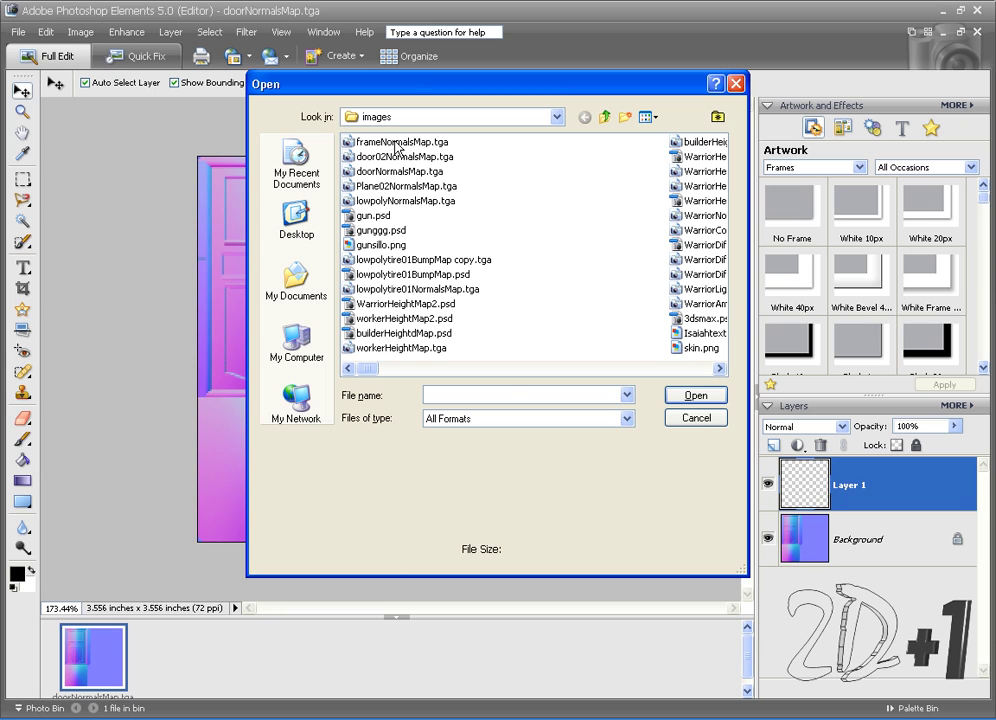
pyautogui.doubleClick(396, 142)
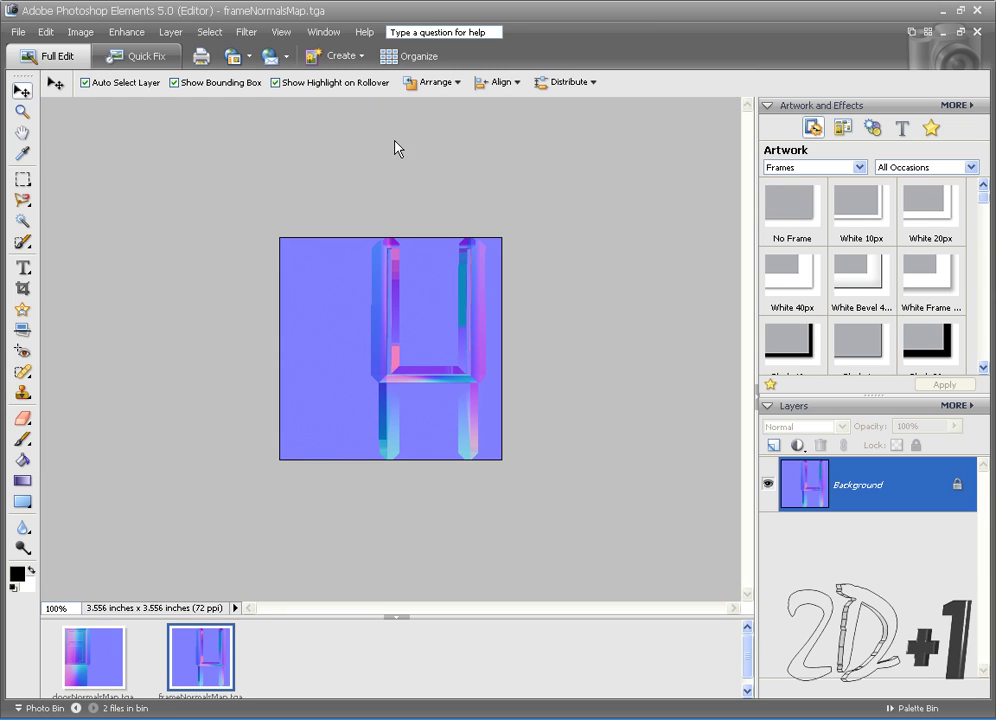
pyautogui.keyDown('alt'); pyautogui.scroll(4, 391, 389); pyautogui.keyUp('alt')
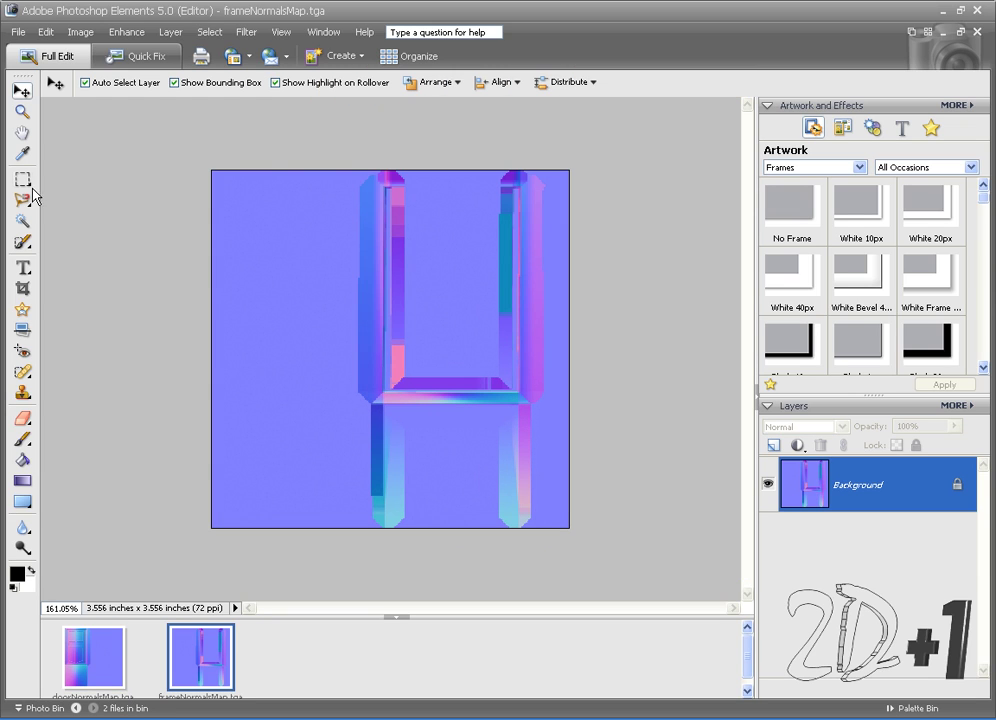
pyautogui.keyDown('alt'); pyautogui.scroll(6, 418, 309); pyautogui.keyUp('alt')
pyautogui.keyDown('alt'); pyautogui.scroll(-4, 418, 308); pyautogui.keyUp('alt')
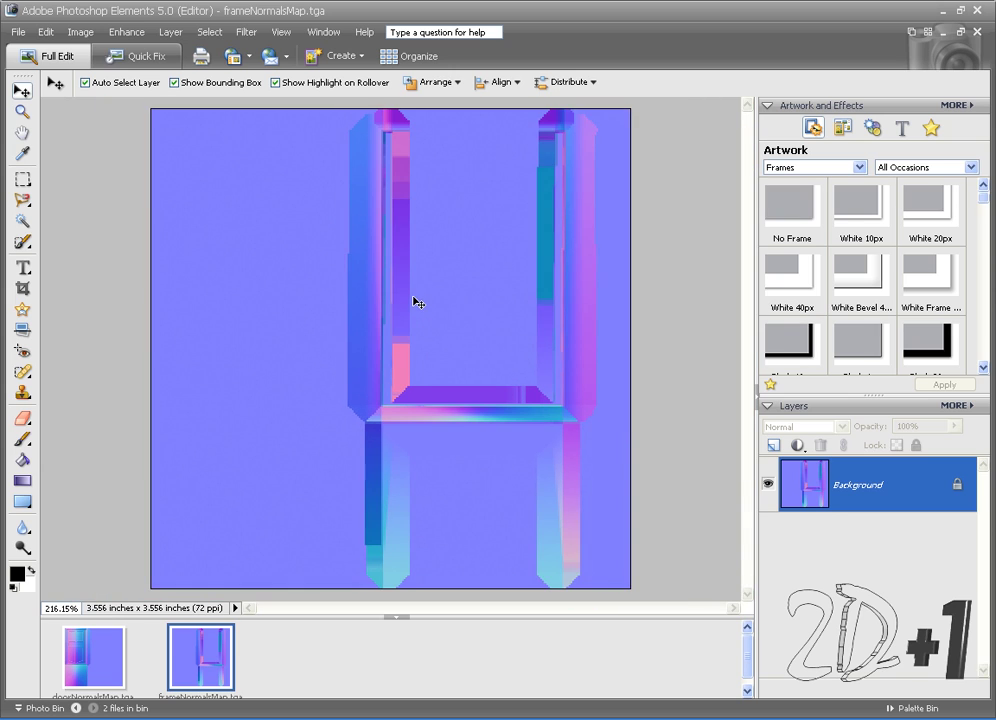
# Select the entire frameNormalsMap.tga image with the Rectangular Marquee tool and copy it.
pyautogui.click(21, 180)
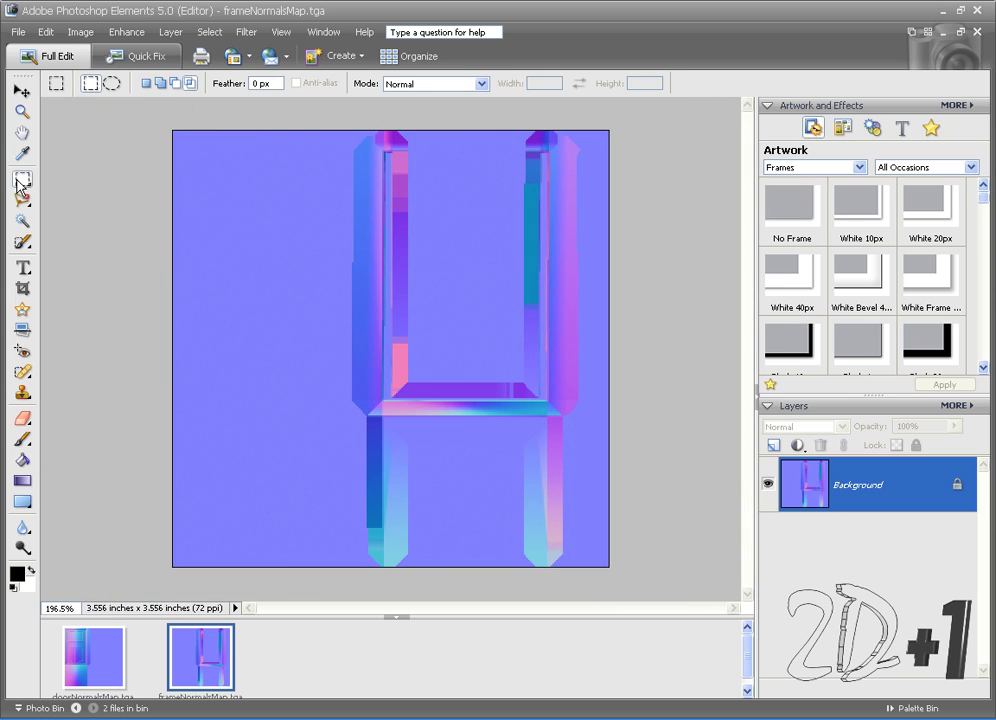
pyautogui.moveTo(719, 665); pyautogui.dragTo(735, 699)
pyautogui.click(236, 224)
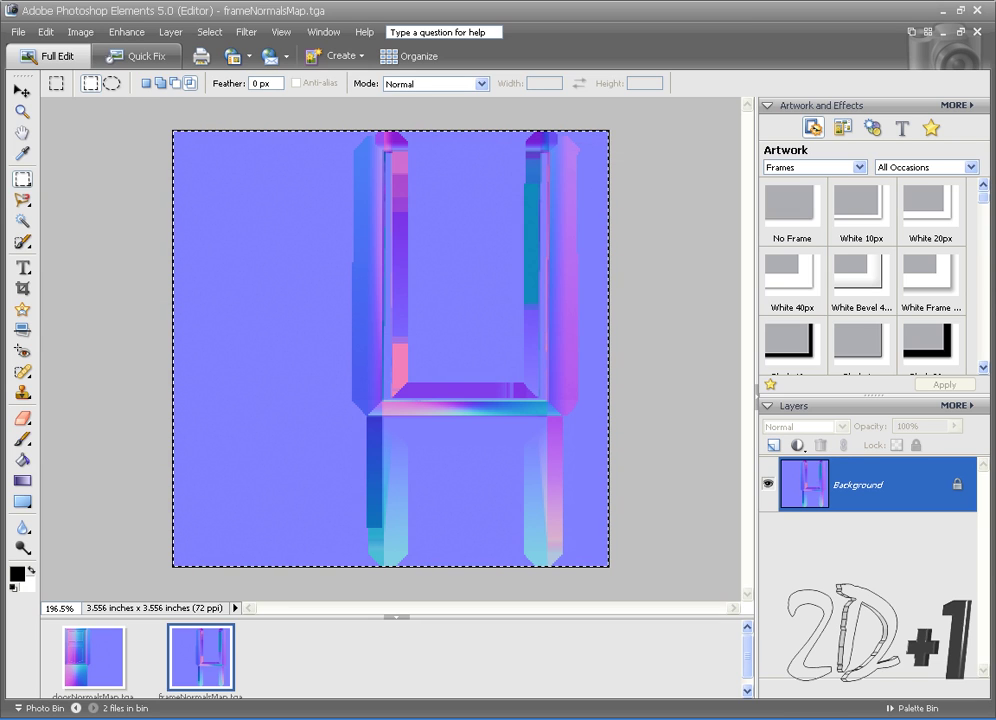
pyautogui.click(46, 31)
pyautogui.click(92, 122)
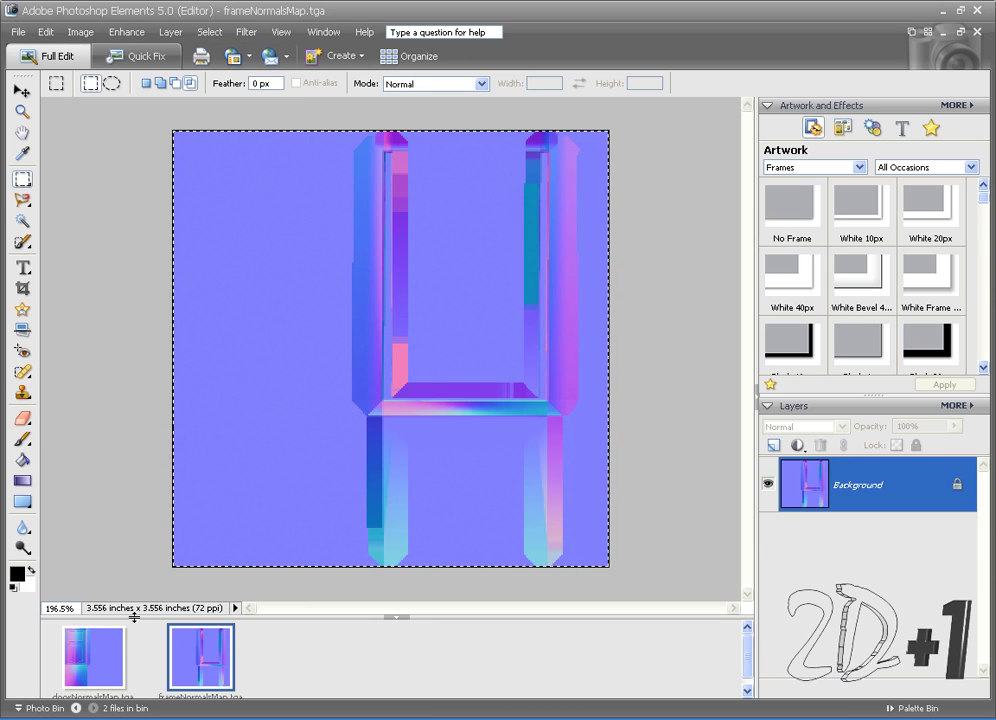
# Switch to the doorNormalsMap.tga image and delete its empty Layer 1.
pyautogui.click(106, 650)
pyautogui.click(822, 447)
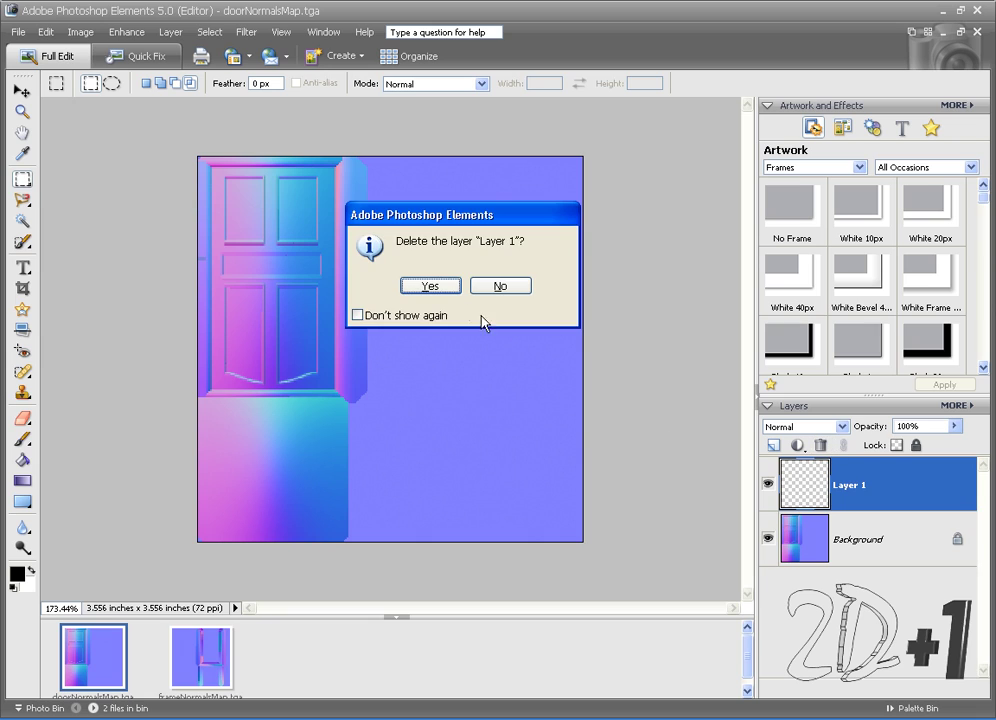
pyautogui.click(430, 285)
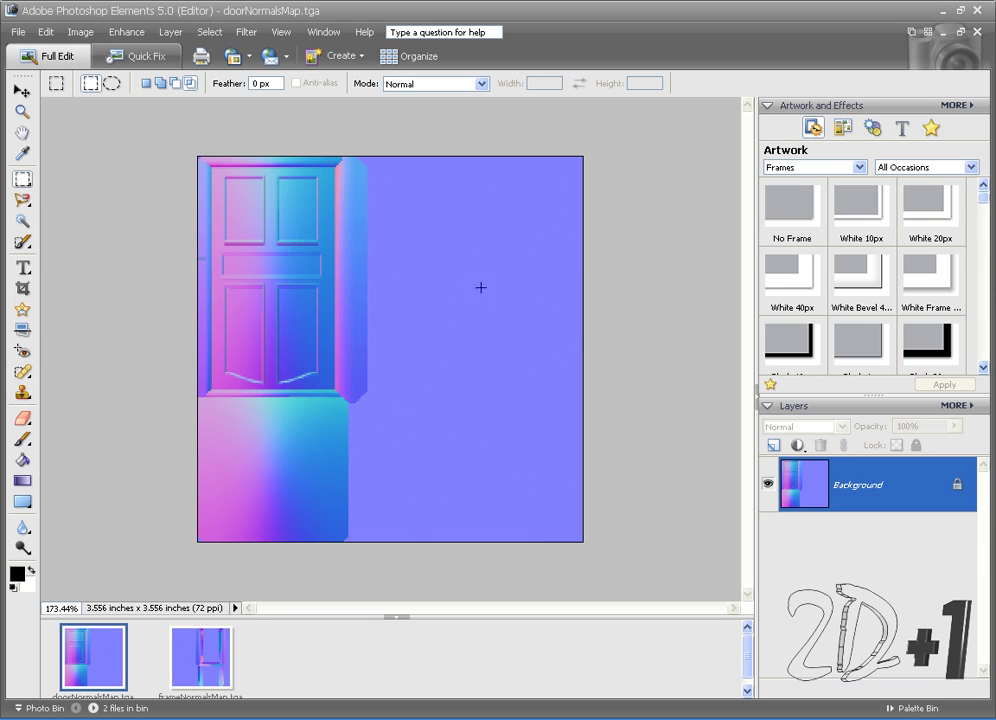
# Duplicate the door map's Background layer and delete the locked original.
pyautogui.rightClick(838, 470)
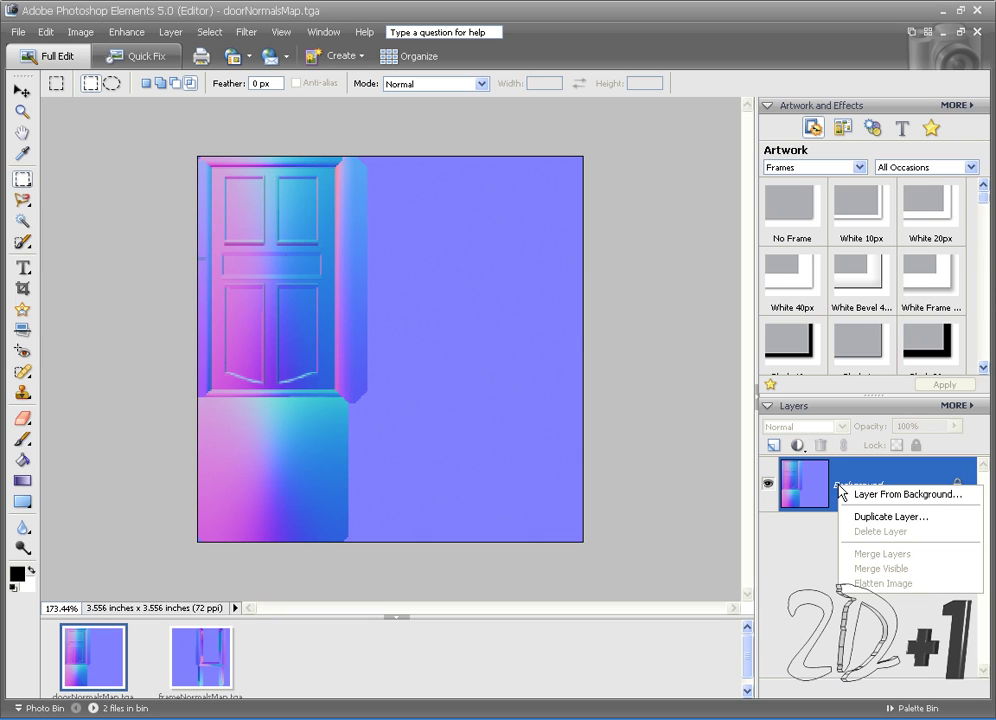
pyautogui.click(885, 516)
pyautogui.click(672, 220)
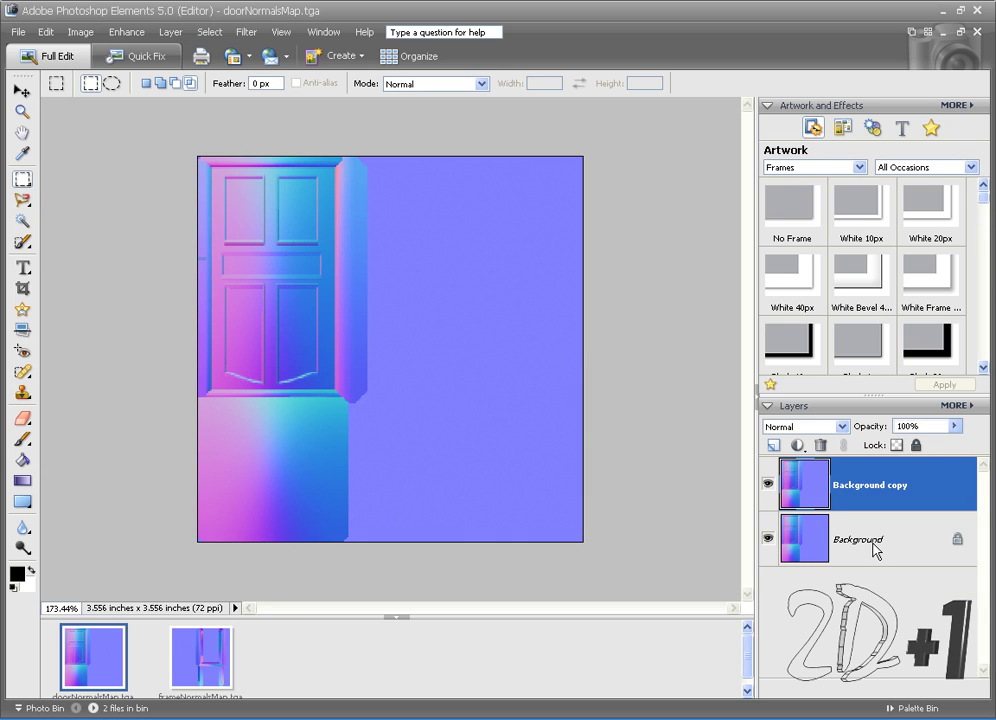
pyautogui.click(876, 540)
pyautogui.click(818, 446)
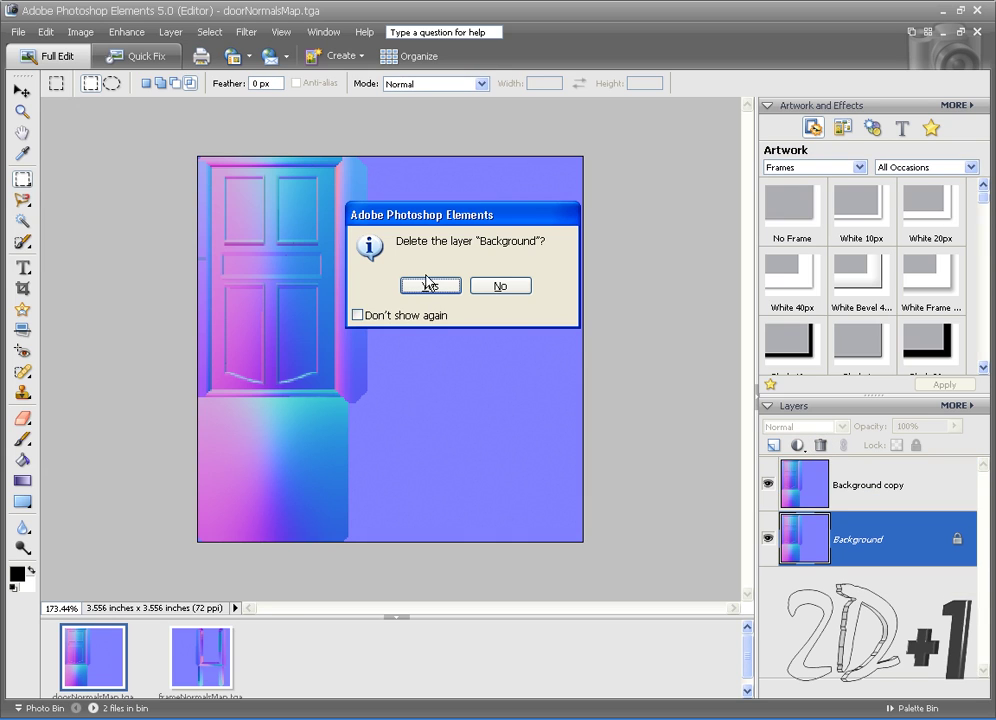
pyautogui.click(430, 285)
# Add a new layer above Background copy and paste the frame normal map into it.
pyautogui.rightClick(855, 492)
pyautogui.click(773, 446)
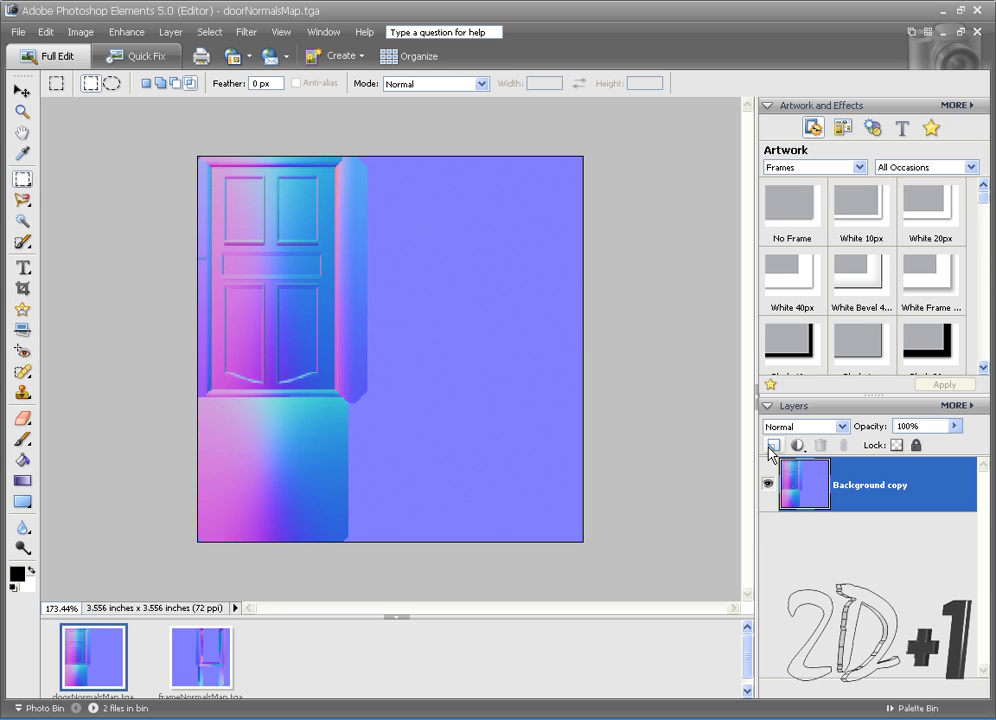
pyautogui.click(773, 446)
pyautogui.click(46, 32)
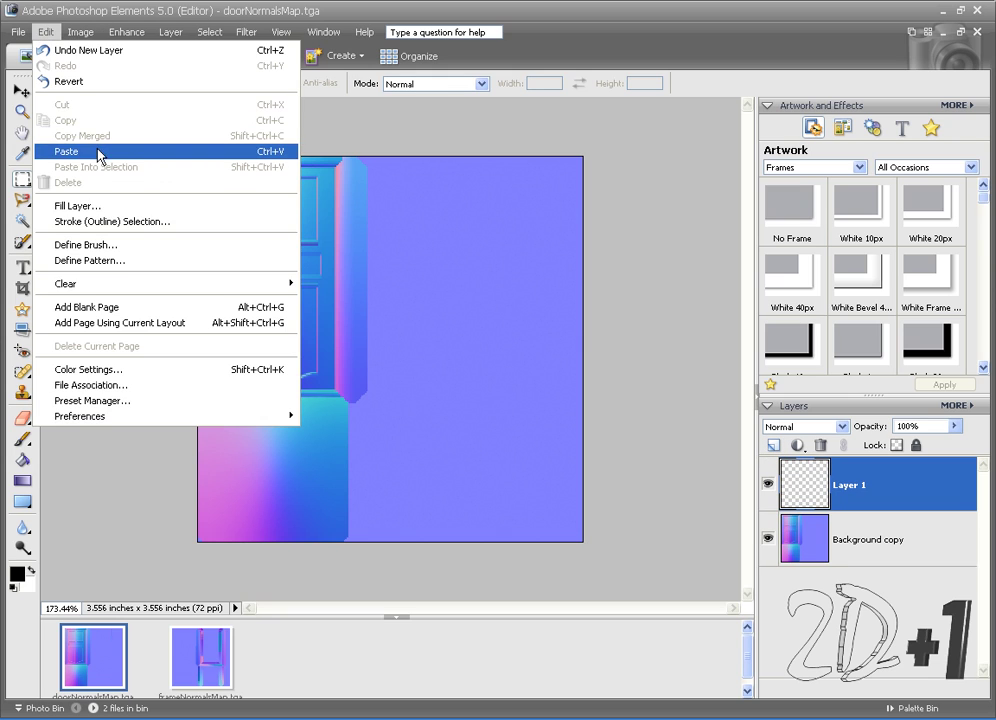
pyautogui.click(97, 152)
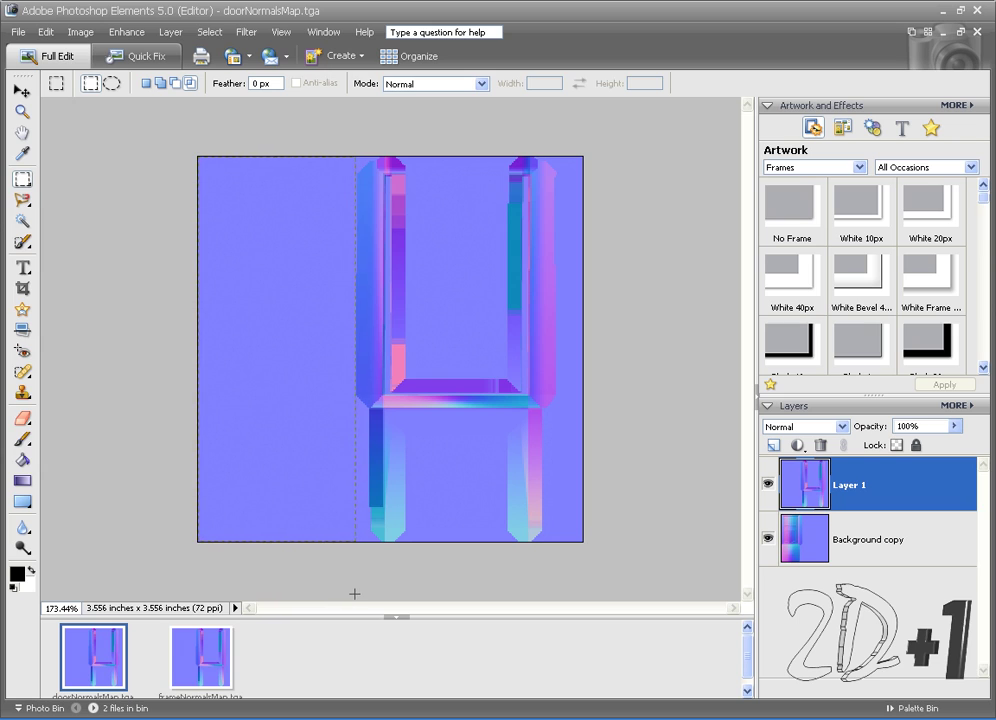
# Erase the pasted layer's area covering the door, and trim a narrow strip along the seam beside the frame.
pyautogui.press('Delete')
pyautogui.hotkey('ctrl', 'd')
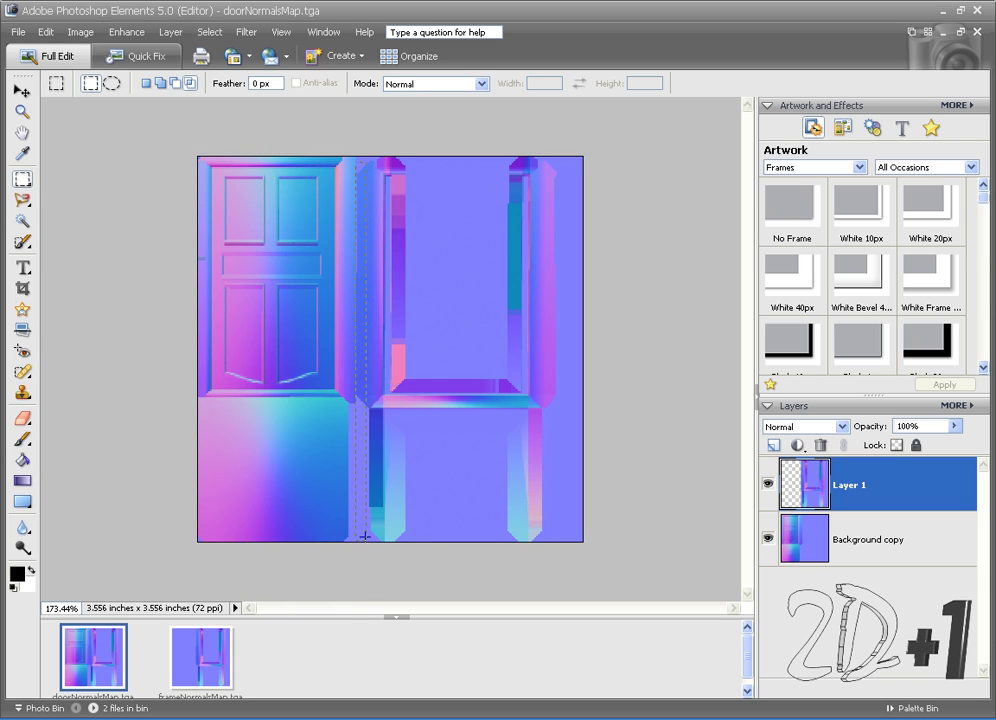
pyautogui.press('Delete')
pyautogui.hotkey('ctrl', 'd')
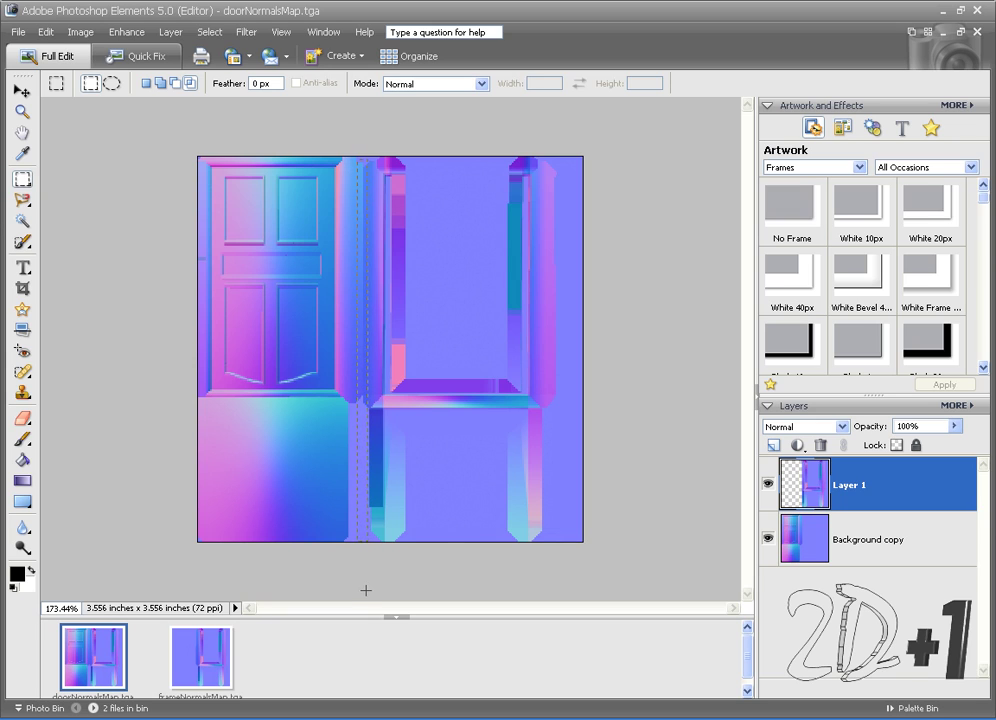
pyautogui.hotkey('ctrl', 'z')
# Try merging Layer 1 down into the Background copy layer.
pyautogui.rightClick(850, 513)
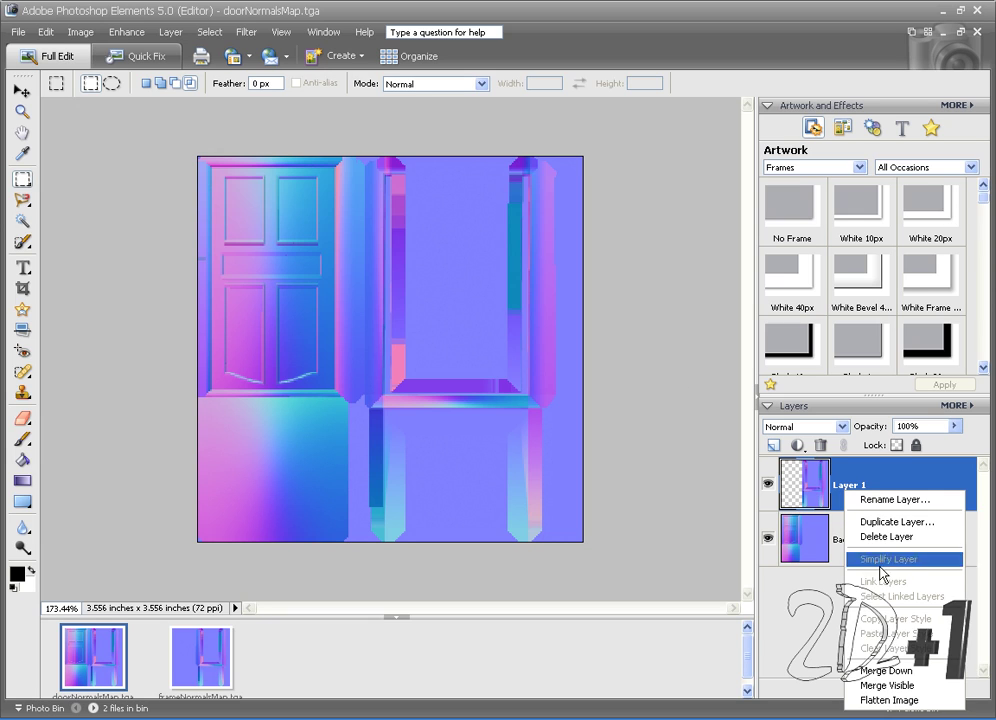
pyautogui.click(872, 665)
pyautogui.scroll(-2, 612, 425)
pyautogui.scroll(1, 612, 425)
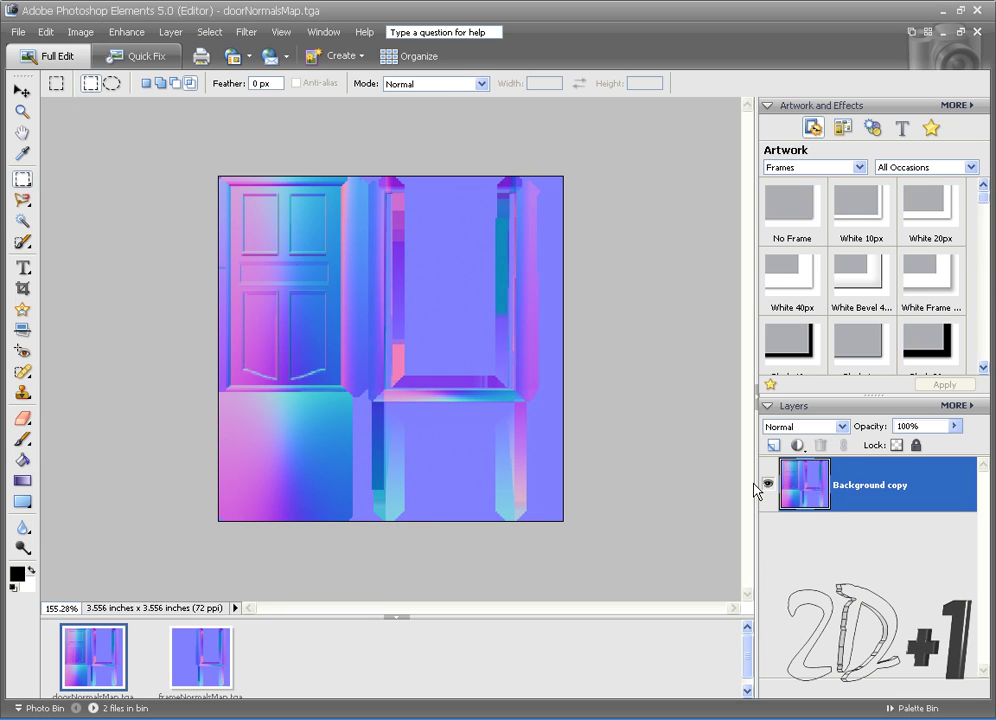
pyautogui.hotkey('ctrl', 'z')
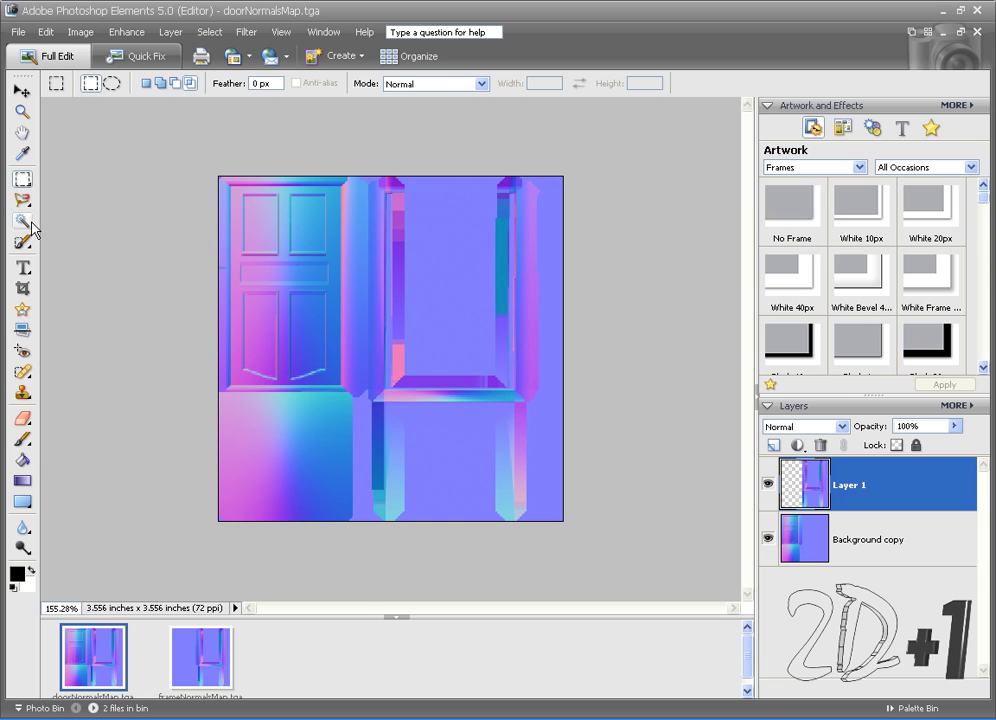
# Delete the flat blue background areas from Layer 1 using a Magic Wand selection, and clear the selection.
pyautogui.click(24, 221)
pyautogui.click(445, 250)
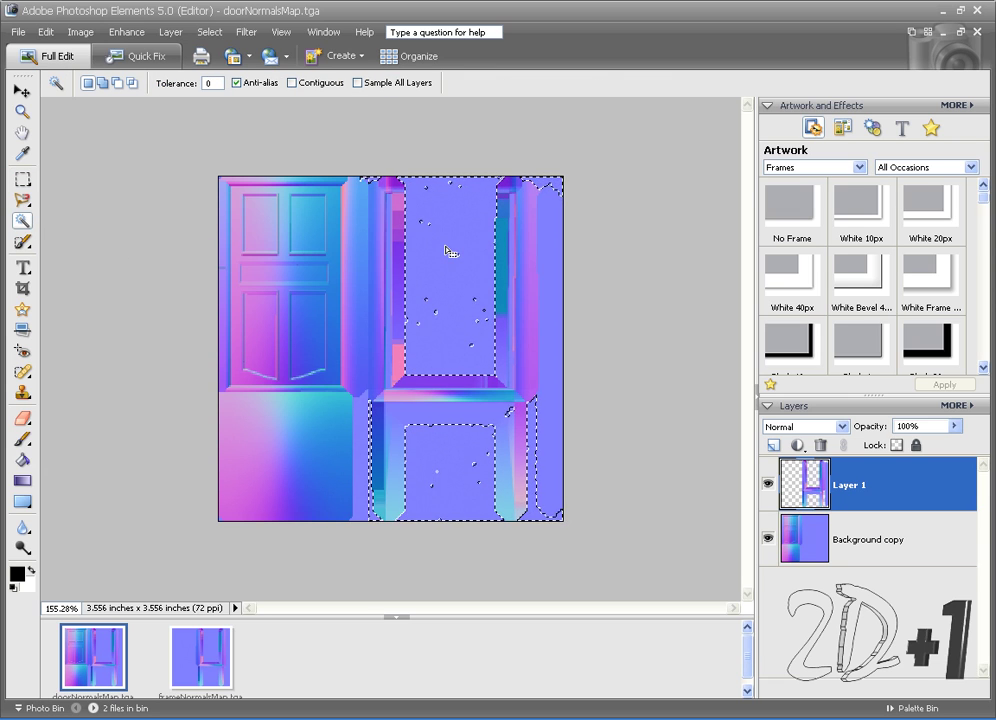
pyautogui.click(22, 179)
pyautogui.click(478, 471)
pyautogui.keyDown('alt'); pyautogui.scroll(1, 478, 471); pyautogui.keyUp('alt')
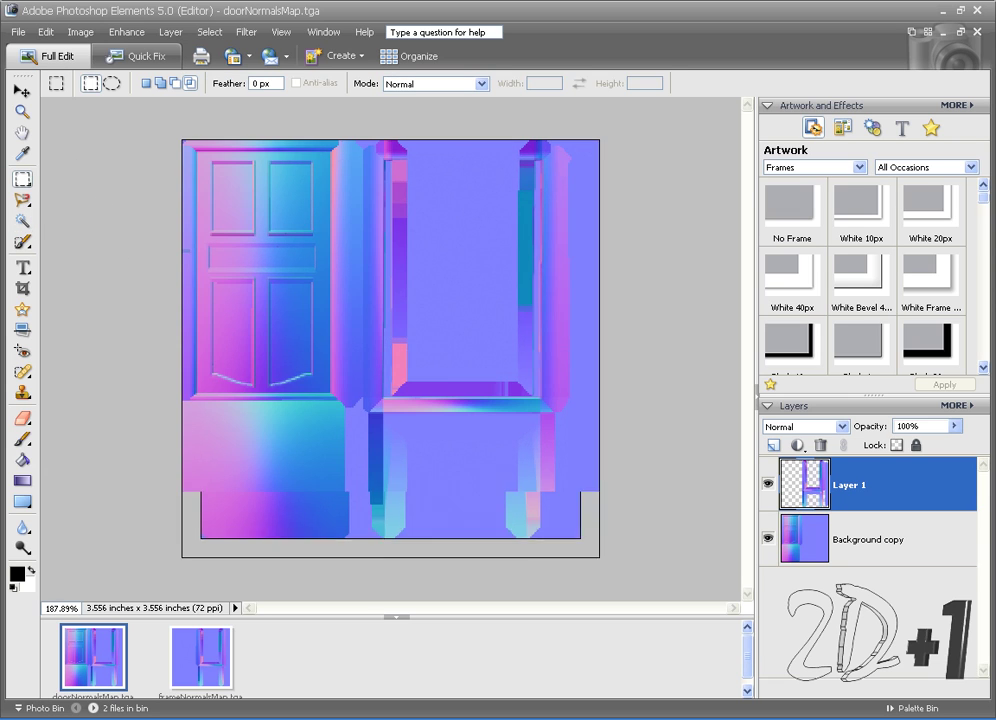
# Merge Layer 1 down into the Background copy layer.
pyautogui.rightClick(789, 485)
pyautogui.click(827, 662)
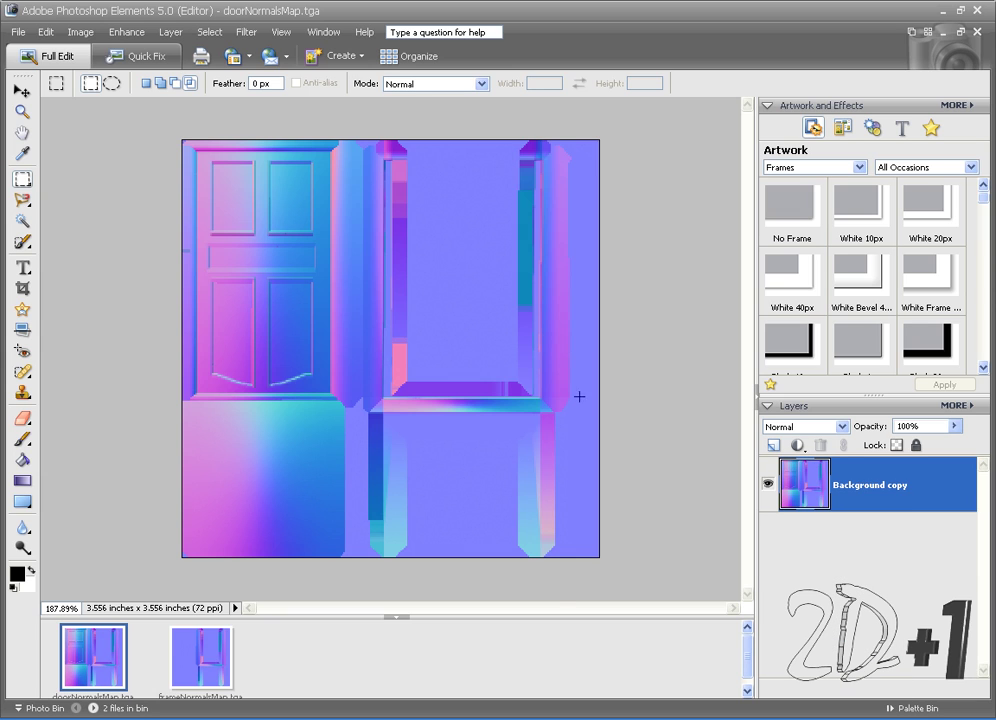
pyautogui.scroll(6, 579, 397)
pyautogui.scroll(-6, 543, 383)
# Save the merged normal map in Photoshop format as doorNormalsMap.psd in the images folder.
pyautogui.click(18, 32)
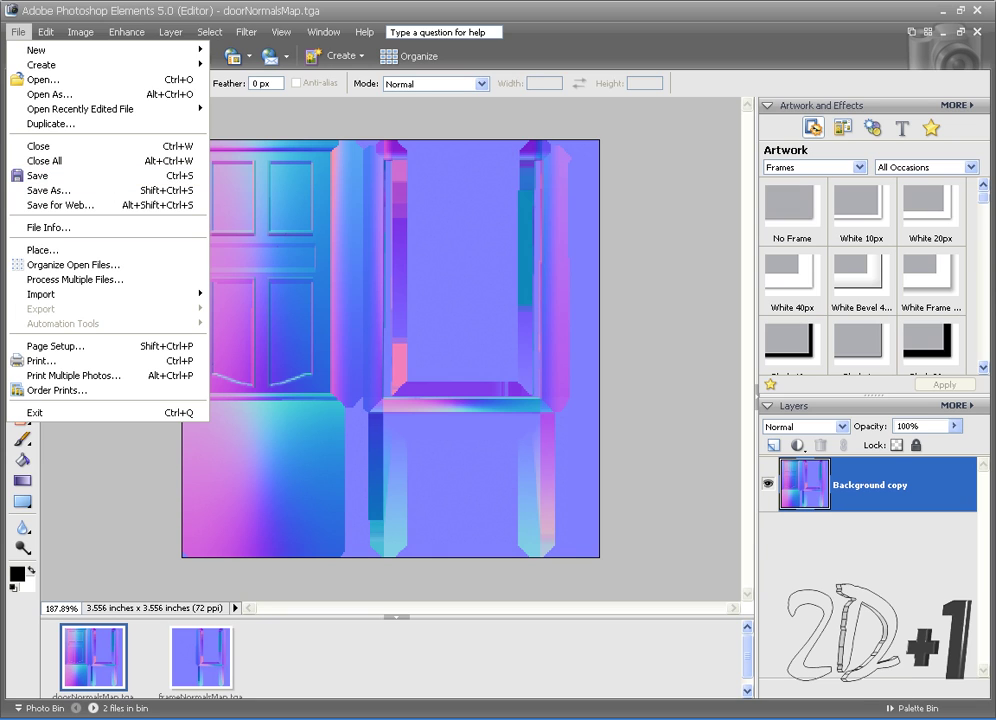
pyautogui.press('Escape')
pyautogui.click(18, 32)
pyautogui.click(111, 189)
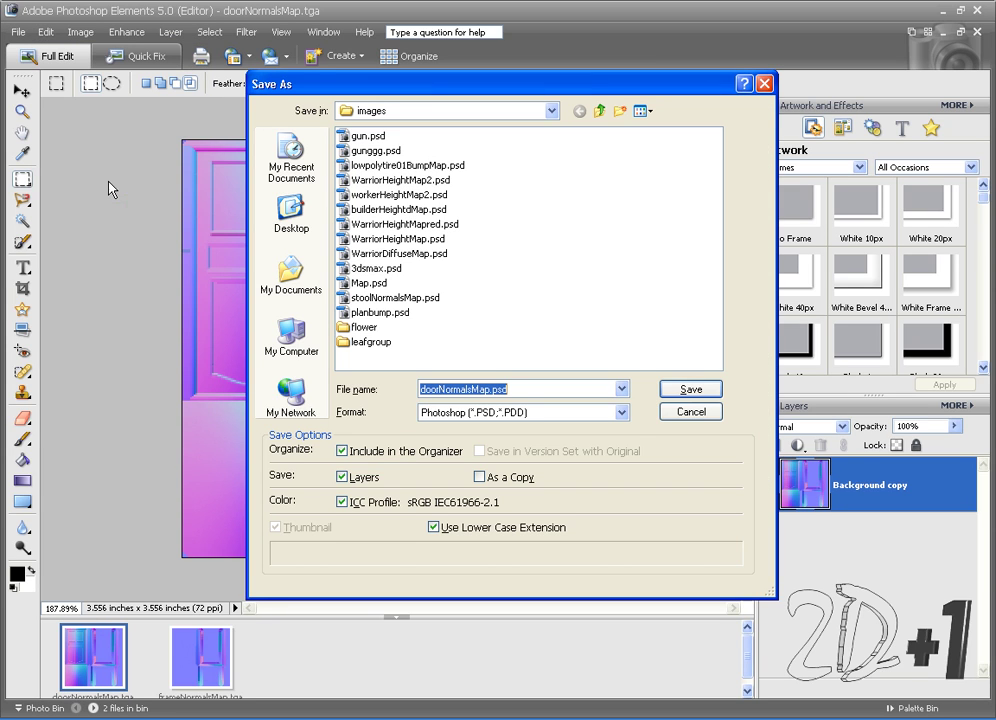
pyautogui.click(666, 389)
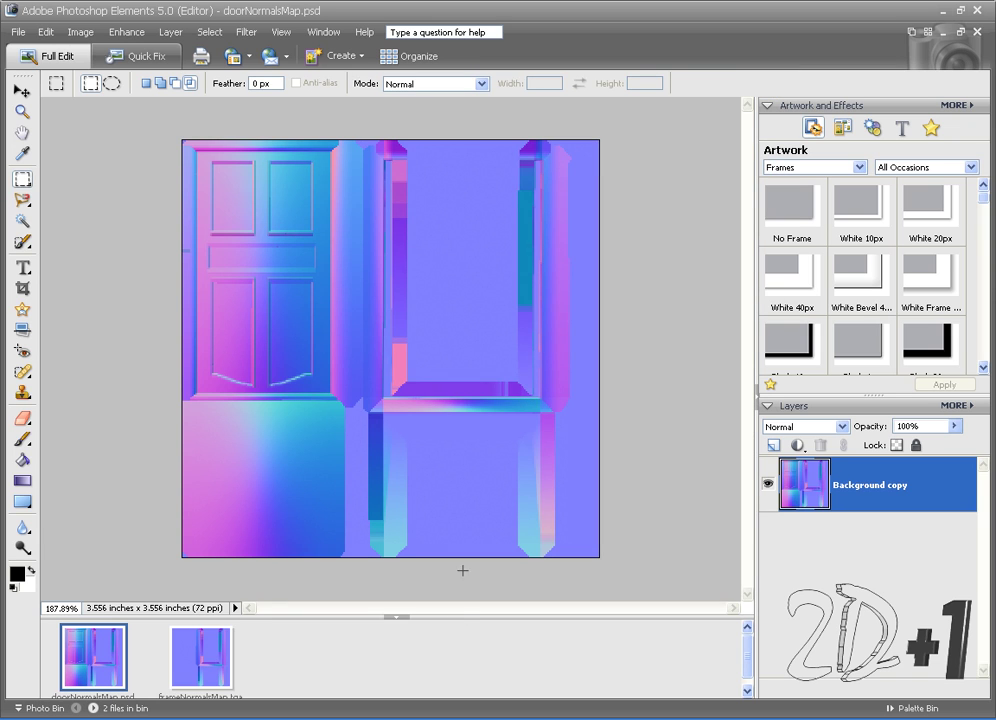
# Switch to 3ds Max, put the Material Editor away, and unhide Object01 in the default layer.
pyautogui.click(405, 718)
pyautogui.moveTo(400, 505); pyautogui.dragTo(428, 437, button='middle')
pyautogui.click(872, 29)
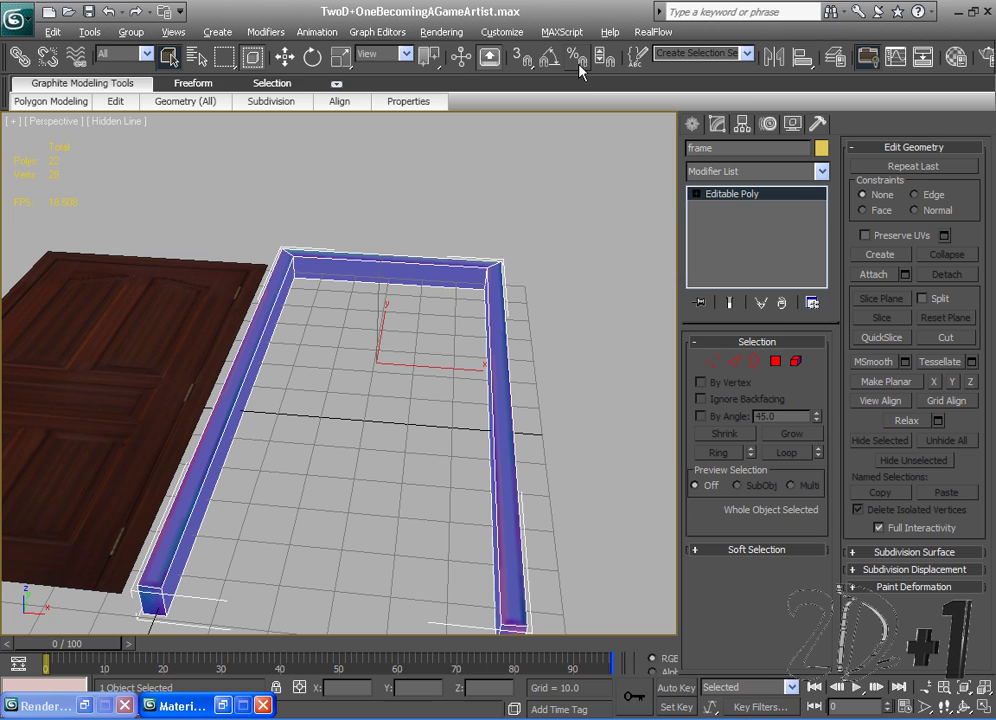
pyautogui.click(836, 57)
pyautogui.click(513, 232)
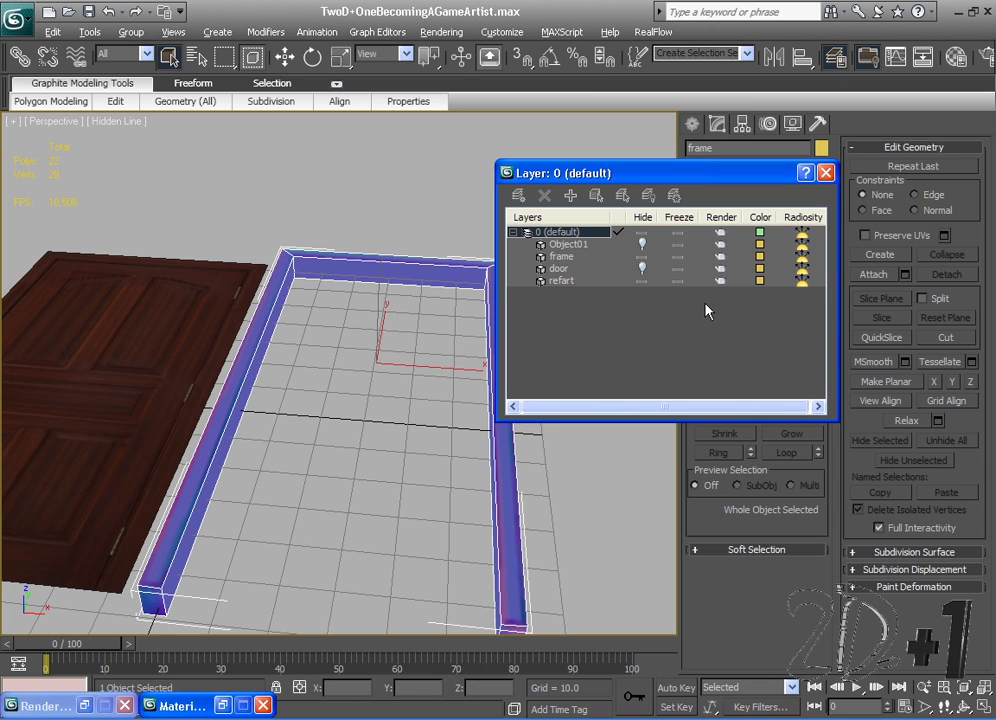
pyautogui.click(825, 173)
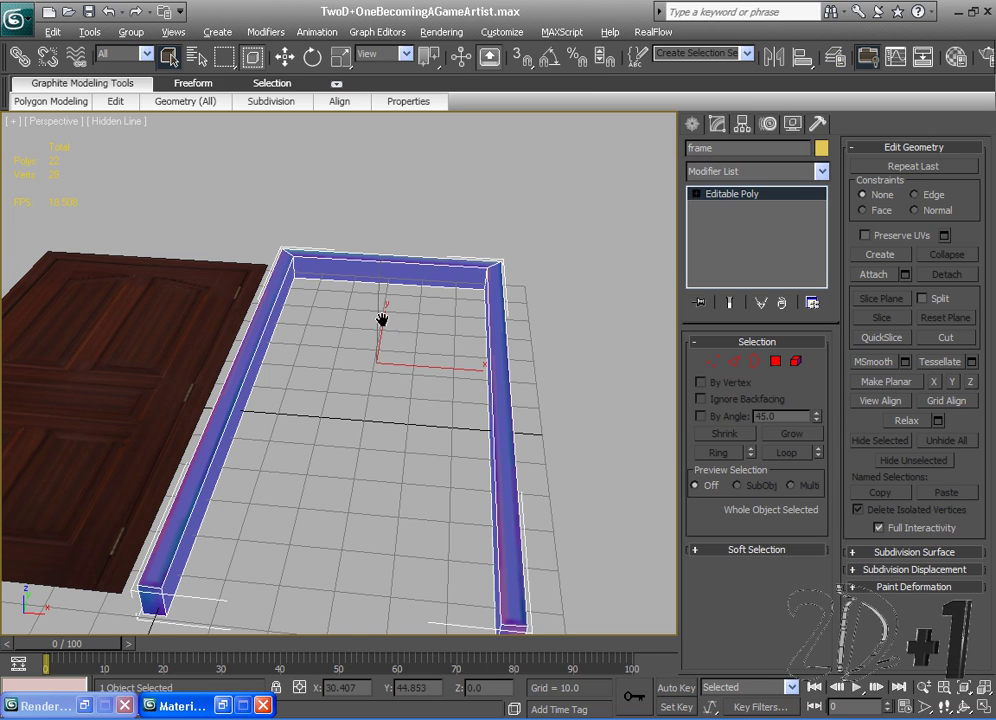
pyautogui.scroll(-5, 418, 373)
pyautogui.click(836, 57)
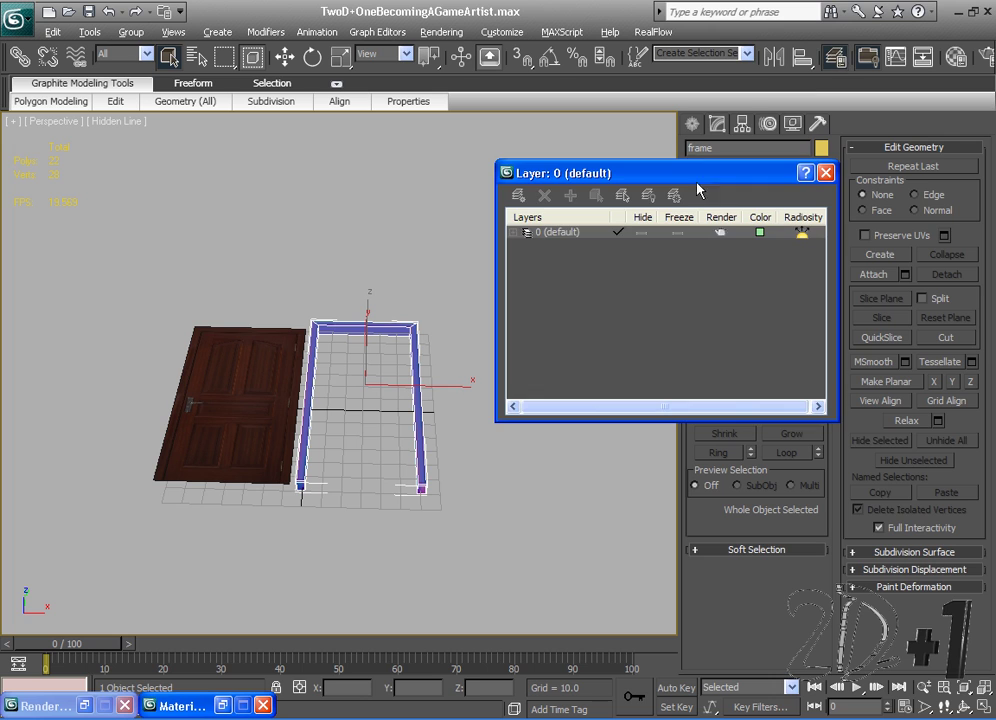
pyautogui.click(513, 232)
pyautogui.click(642, 246)
pyautogui.click(825, 174)
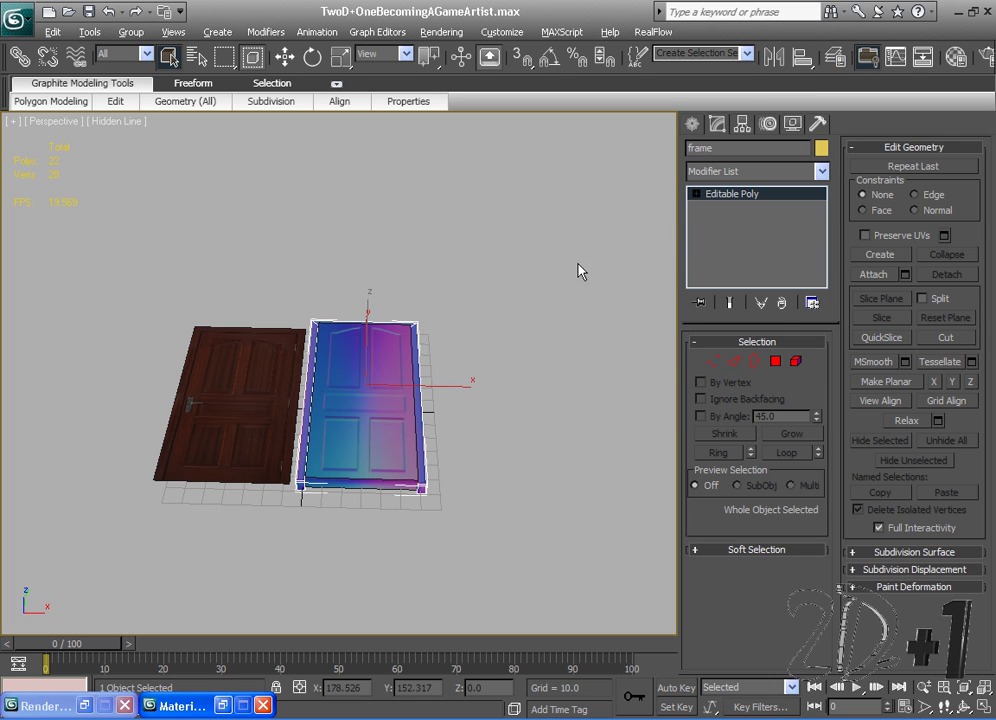
# Attach the normal-mapped door to the frame object.
pyautogui.keyDown('alt'); pyautogui.moveTo(450, 385); pyautogui.dragTo(319, 400, button='middle'); pyautogui.keyUp('alt')
pyautogui.scroll(4, 398, 456)
pyautogui.click(409, 372)
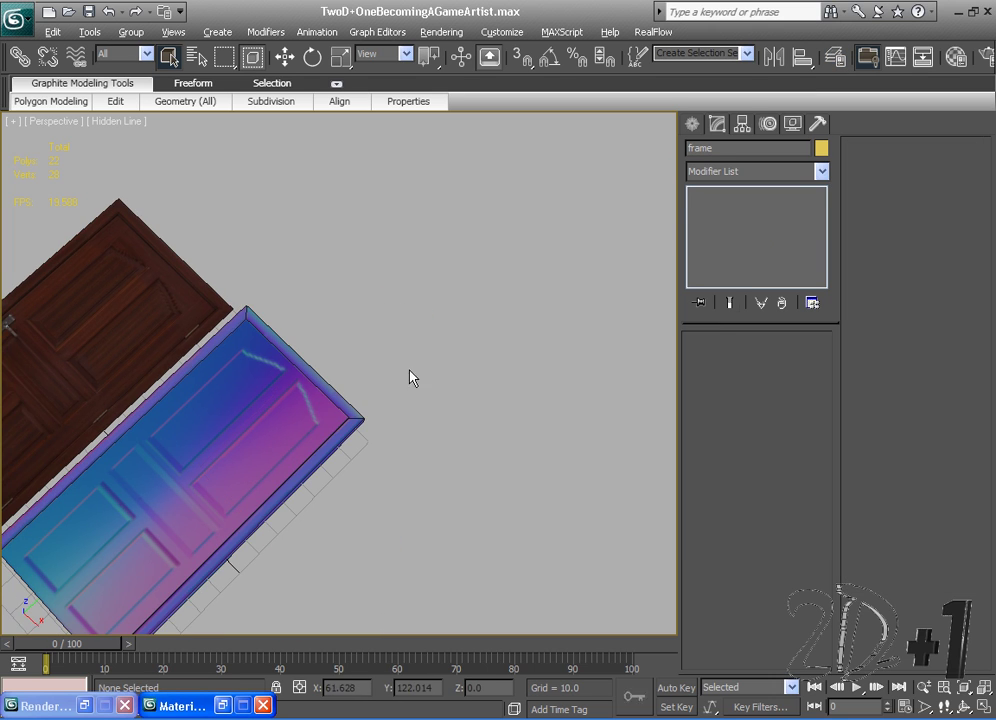
pyautogui.click(387, 413)
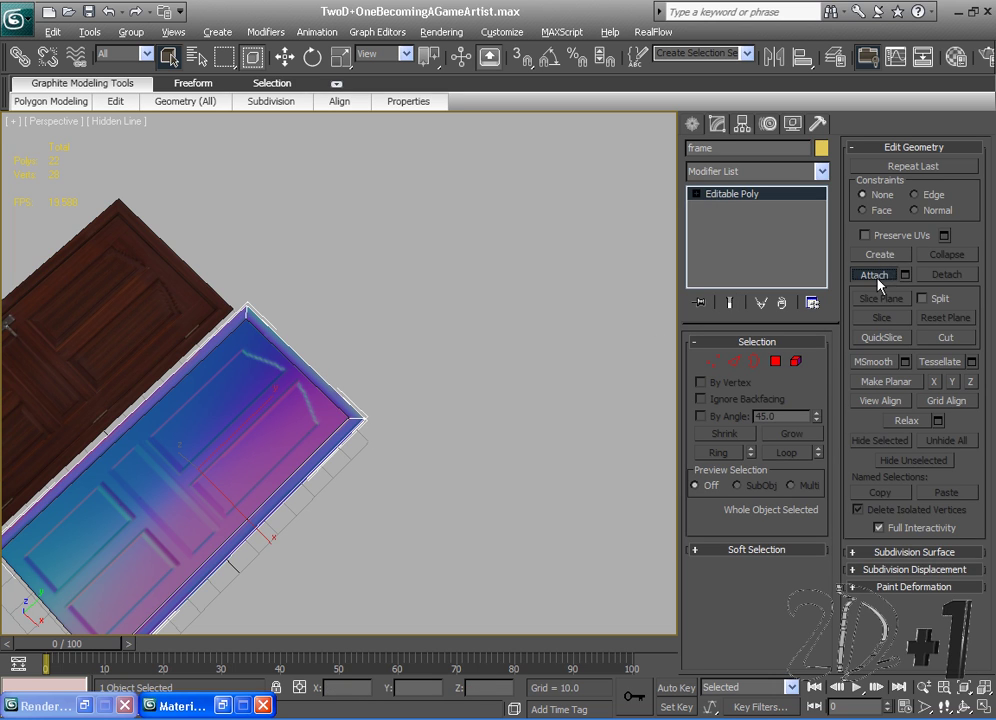
pyautogui.click(876, 276)
pyautogui.click(265, 475)
pyautogui.click(592, 342)
# Open the bitmap settings inside the Normal Bump map of material 02 - Default.
pyautogui.keyDown('alt'); pyautogui.moveTo(351, 412); pyautogui.dragTo(361, 414, button='middle'); pyautogui.keyUp('alt')
pyautogui.press('m')
pyautogui.click(749, 129)
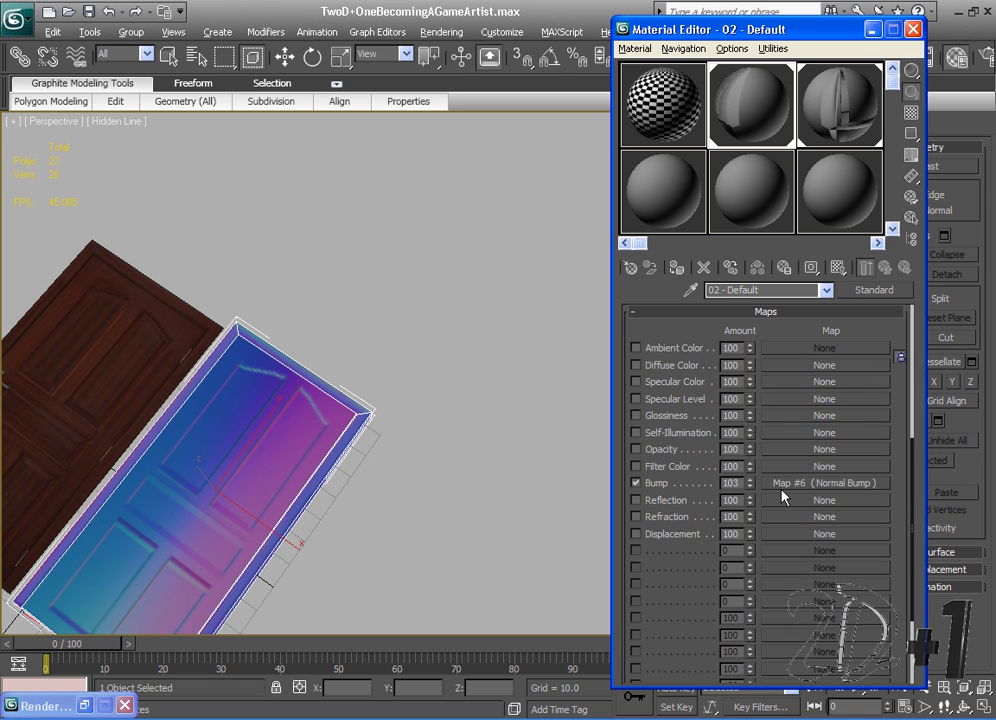
pyautogui.click(783, 485)
pyautogui.click(808, 341)
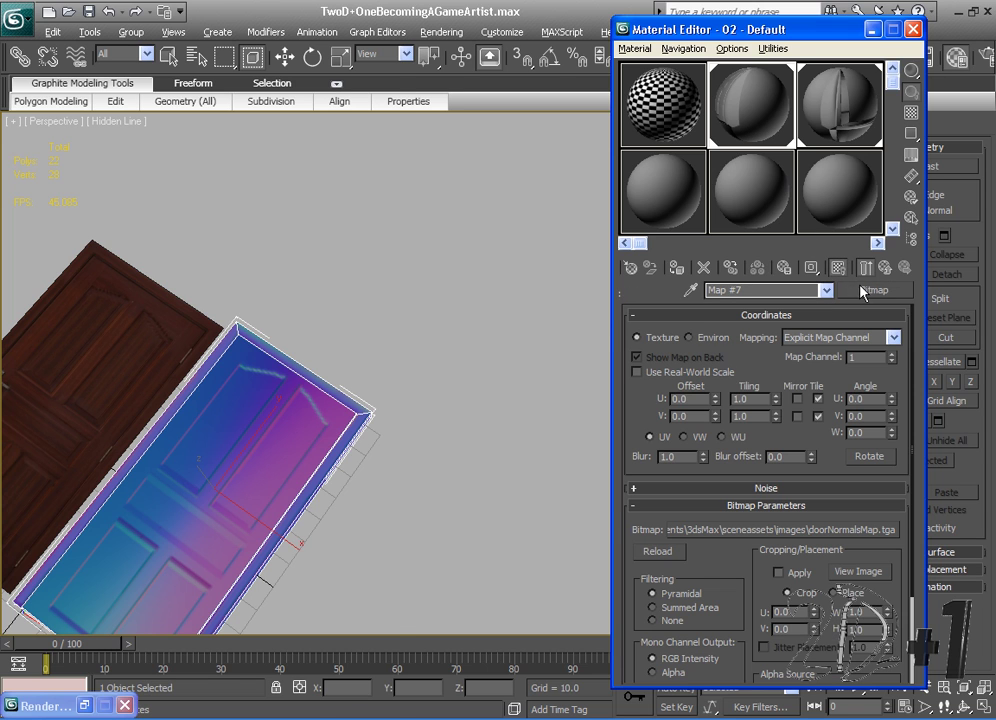
pyautogui.click(866, 290)
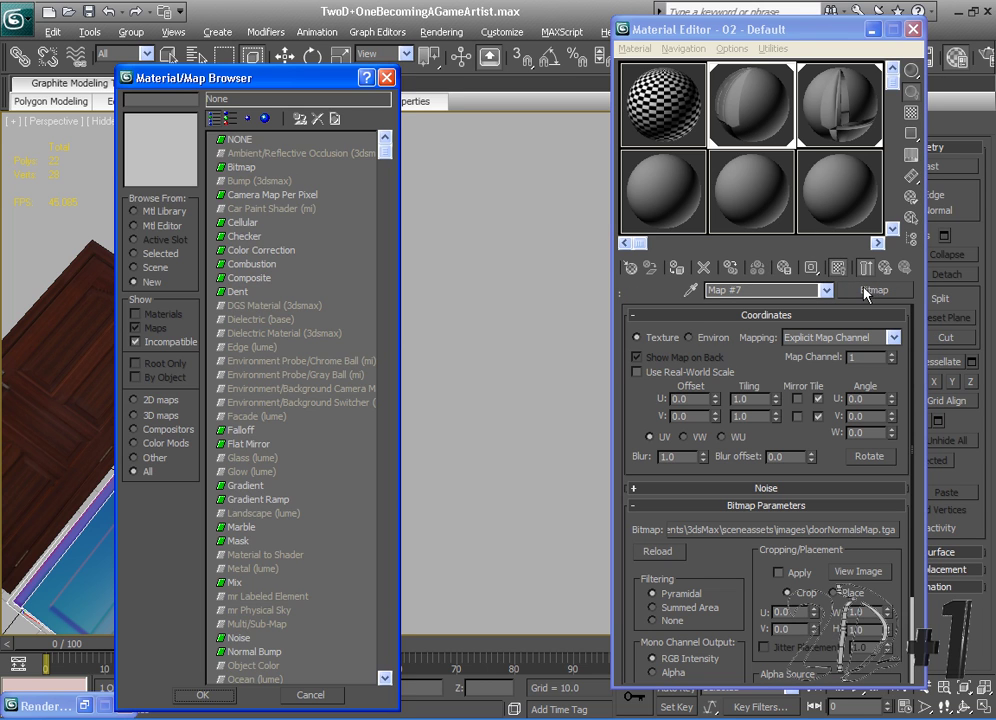
pyautogui.doubleClick(241, 166)
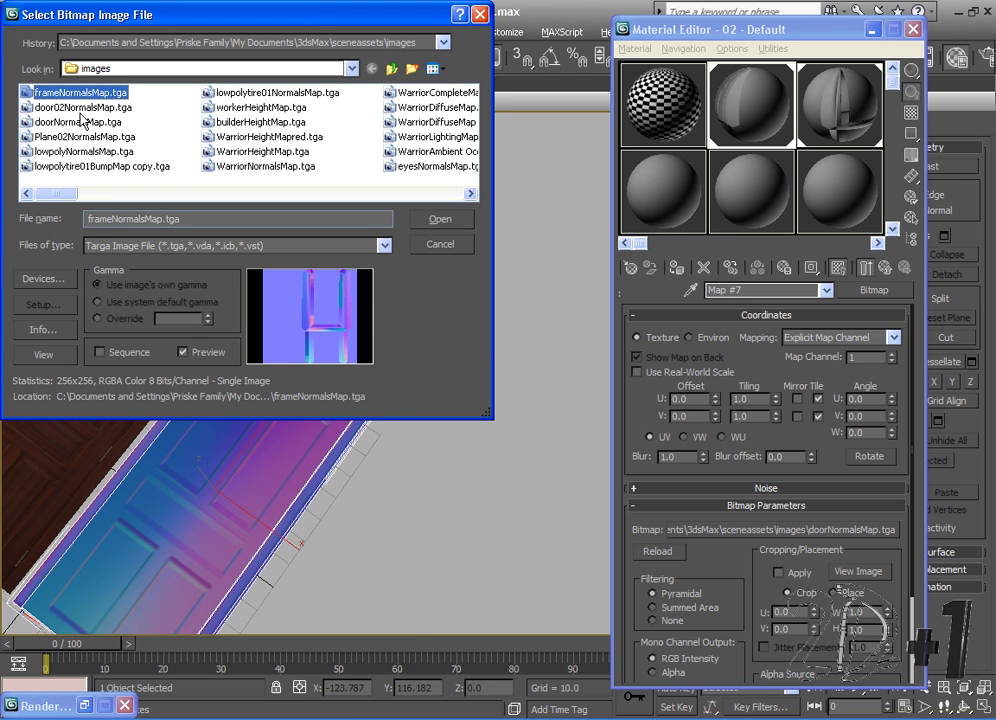
pyautogui.click(81, 108)
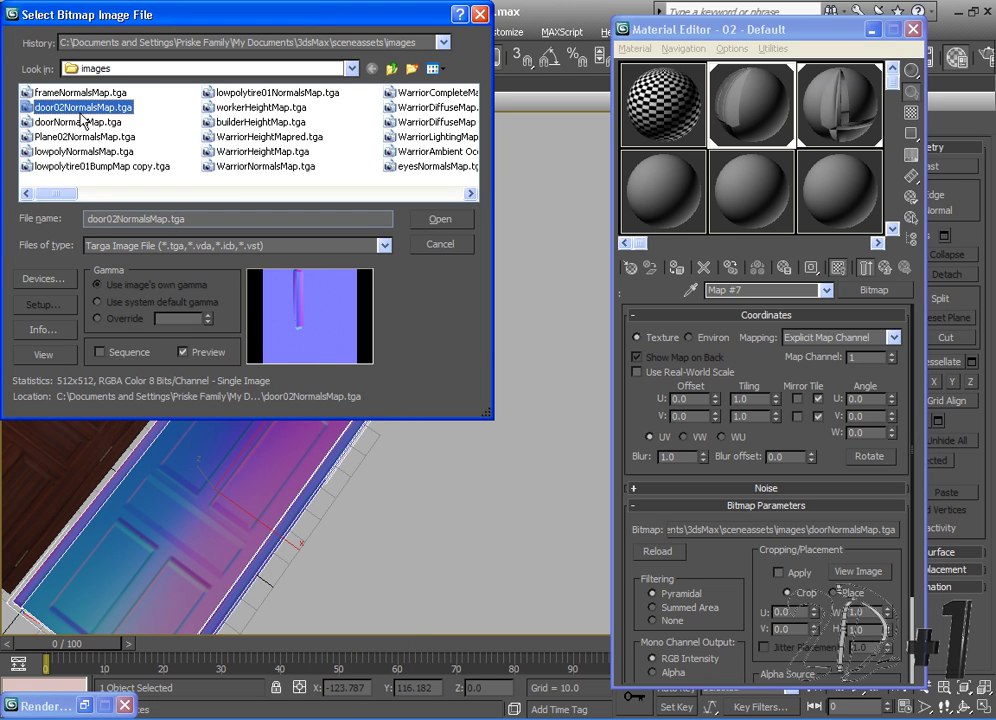
pyautogui.click(88, 123)
pyautogui.click(88, 109)
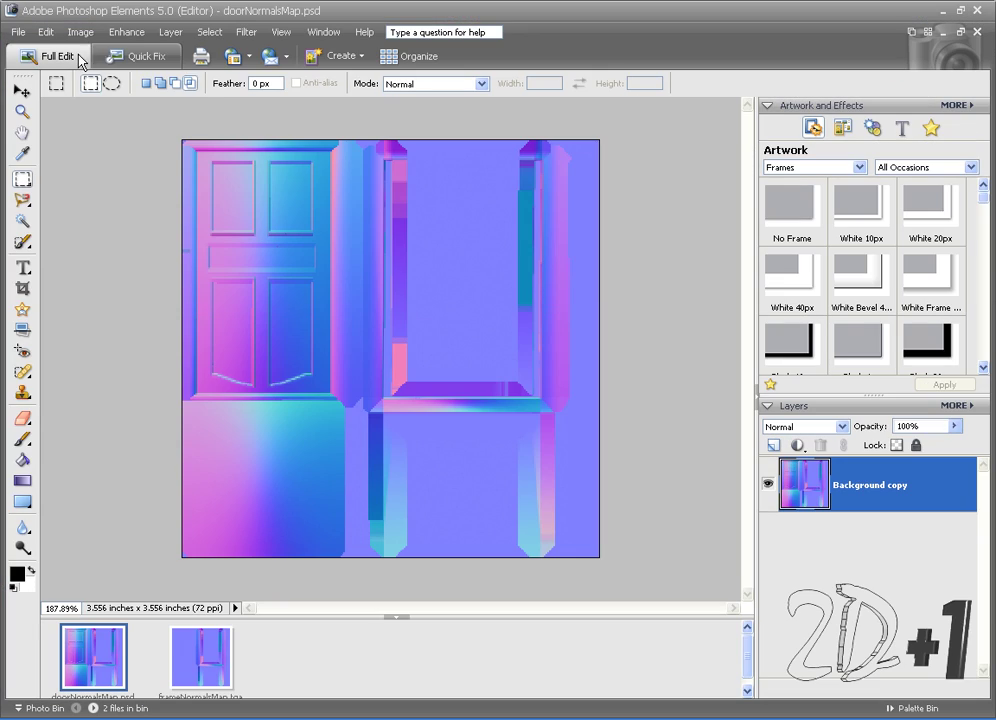
# In Photoshop Elements, save the combined map as a Targa copy named doorNormalsMap copy.tga at 32 bits/pixel.
pyautogui.click(18, 33)
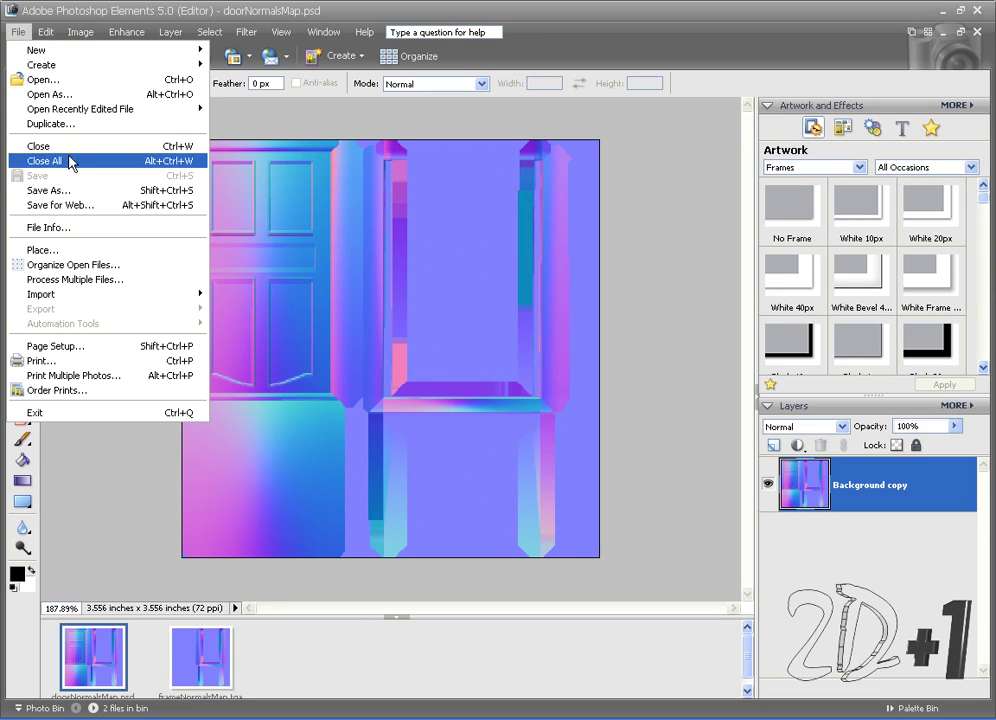
pyautogui.click(86, 191)
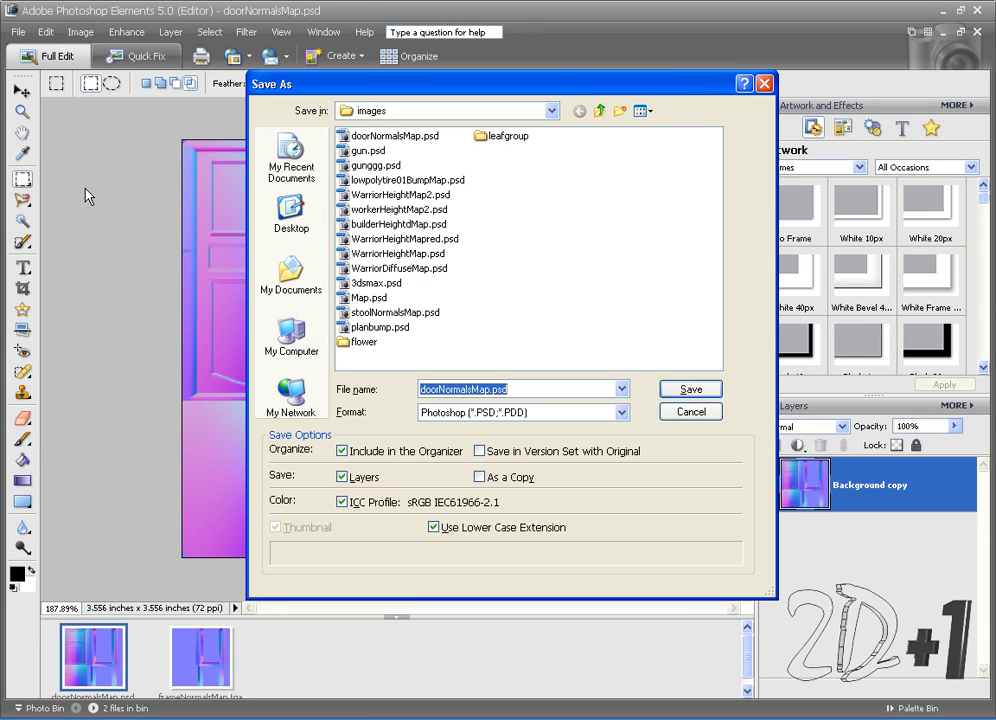
pyautogui.click(550, 112)
pyautogui.click(551, 112)
pyautogui.click(551, 112)
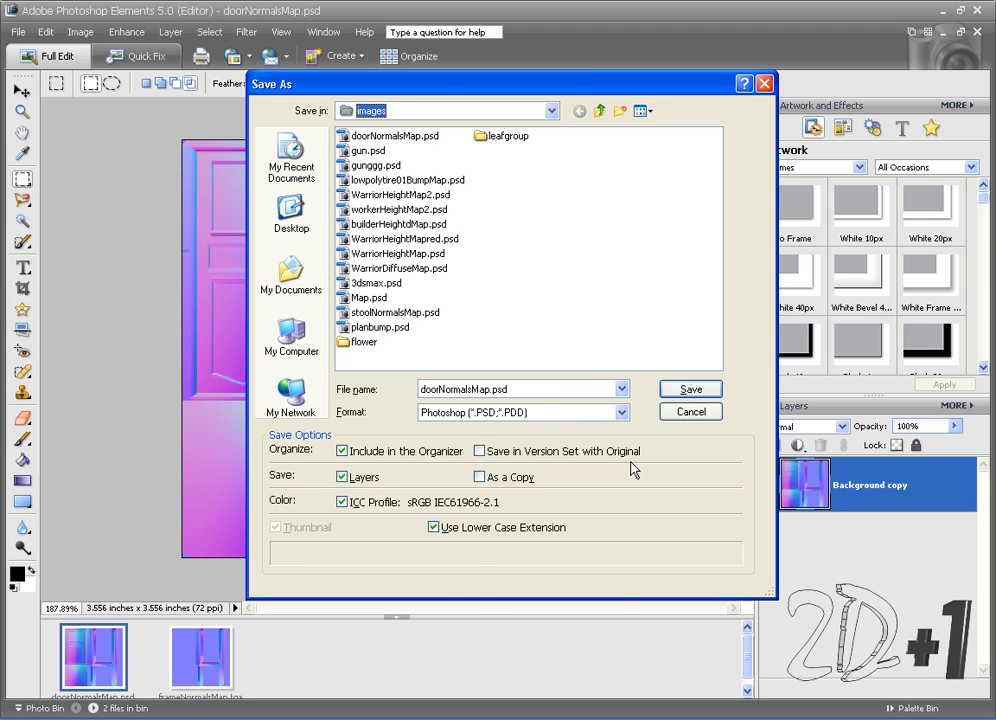
pyautogui.click(621, 412)
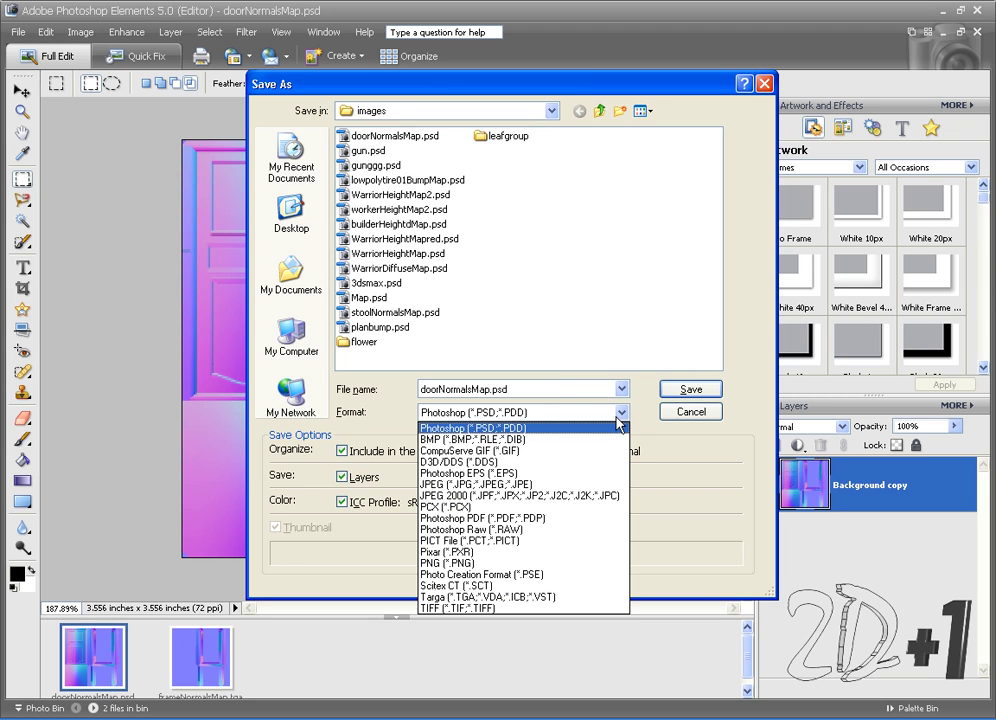
pyautogui.click(581, 599)
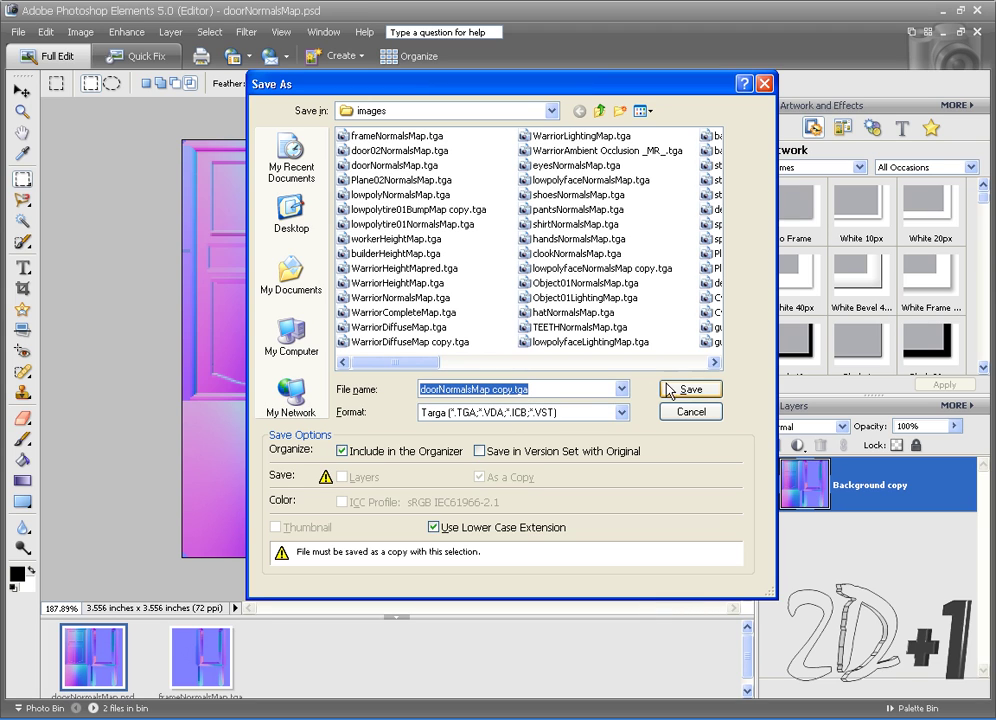
pyautogui.click(510, 388)
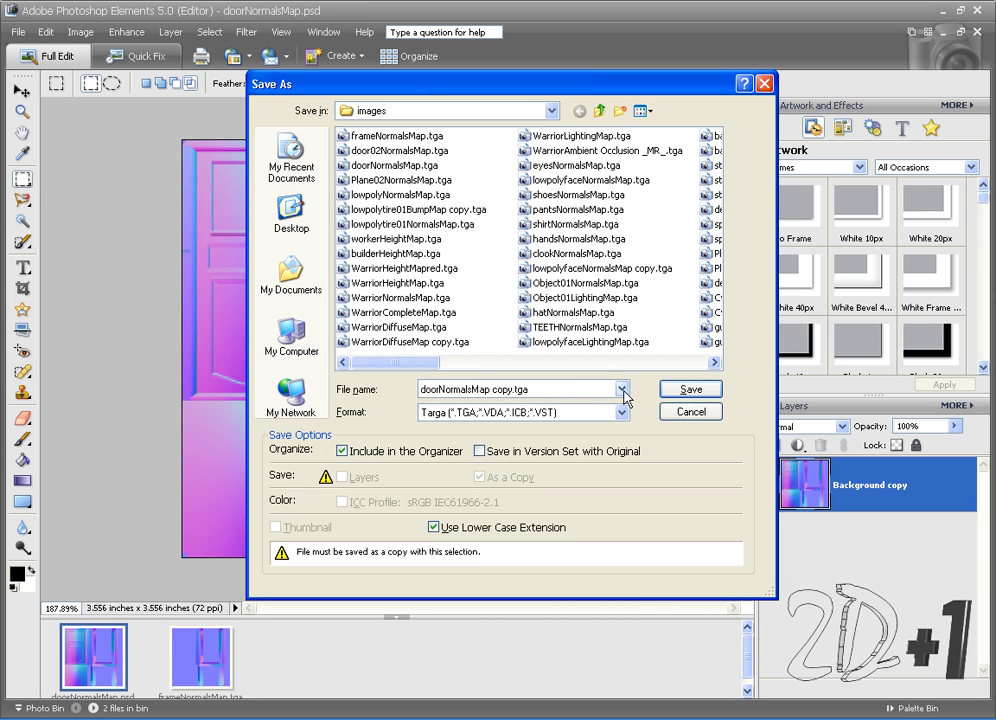
pyautogui.click(693, 389)
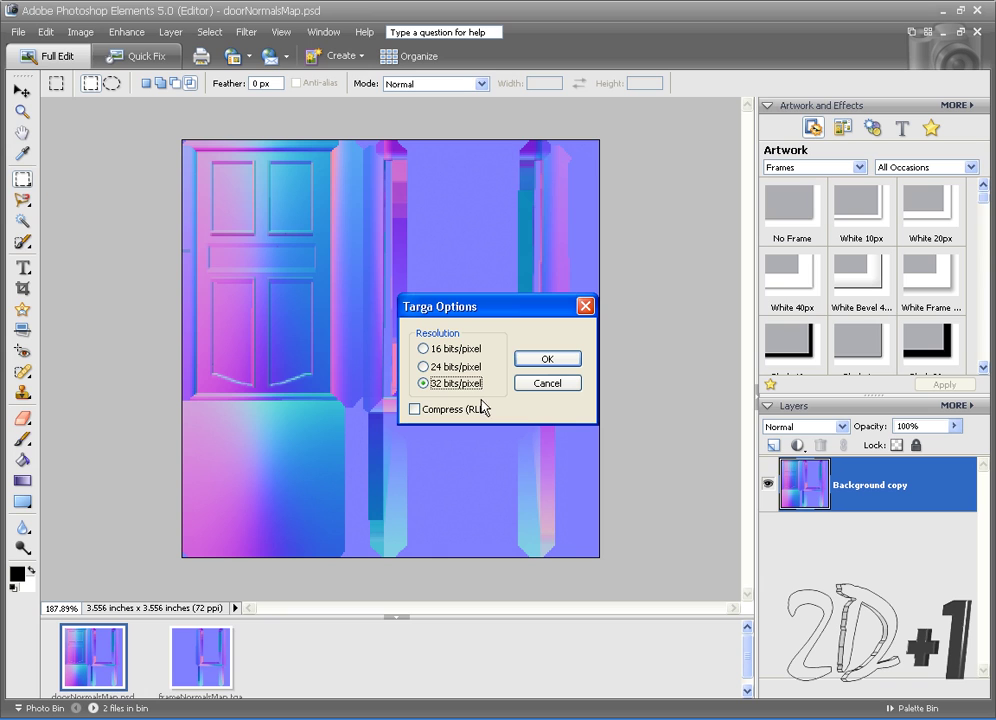
pyautogui.click(537, 358)
# Back in 3ds Max, dismiss the open file selection and load doorNormalsMap copy.tga as a new bitmap for Map #7.
pyautogui.click(372, 713)
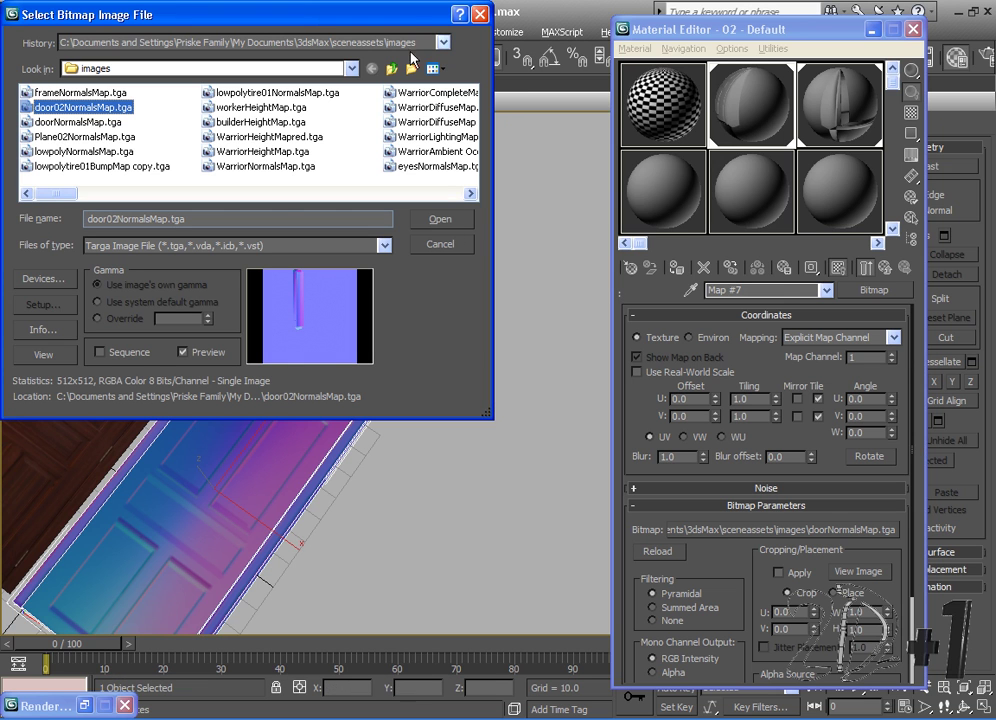
pyautogui.click(477, 16)
pyautogui.press('Escape')
pyautogui.click(874, 290)
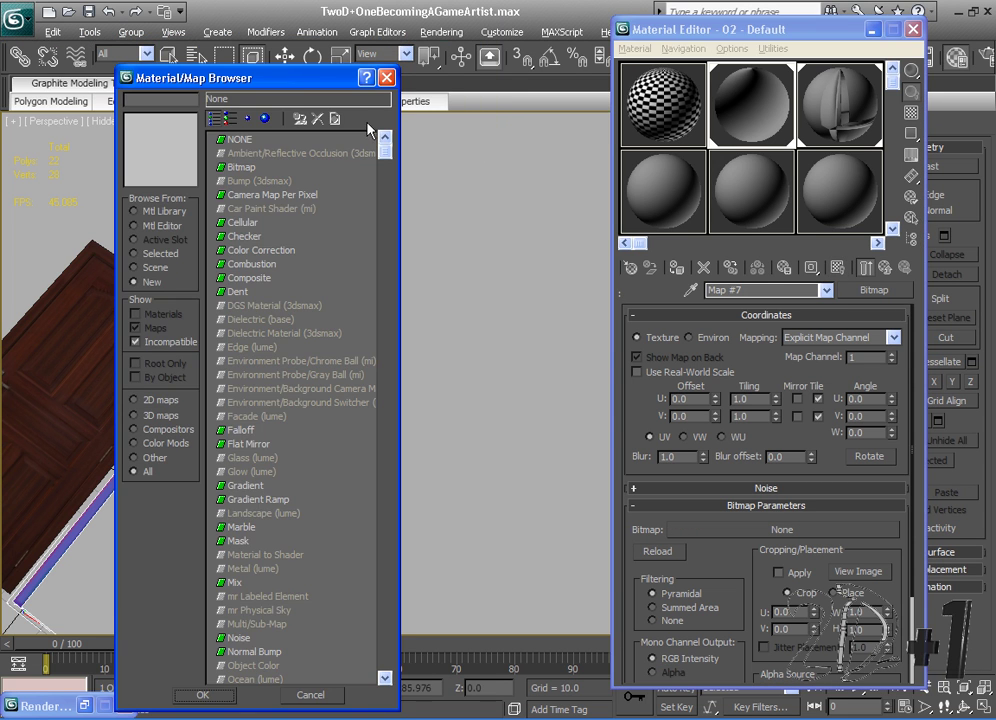
pyautogui.doubleClick(253, 170)
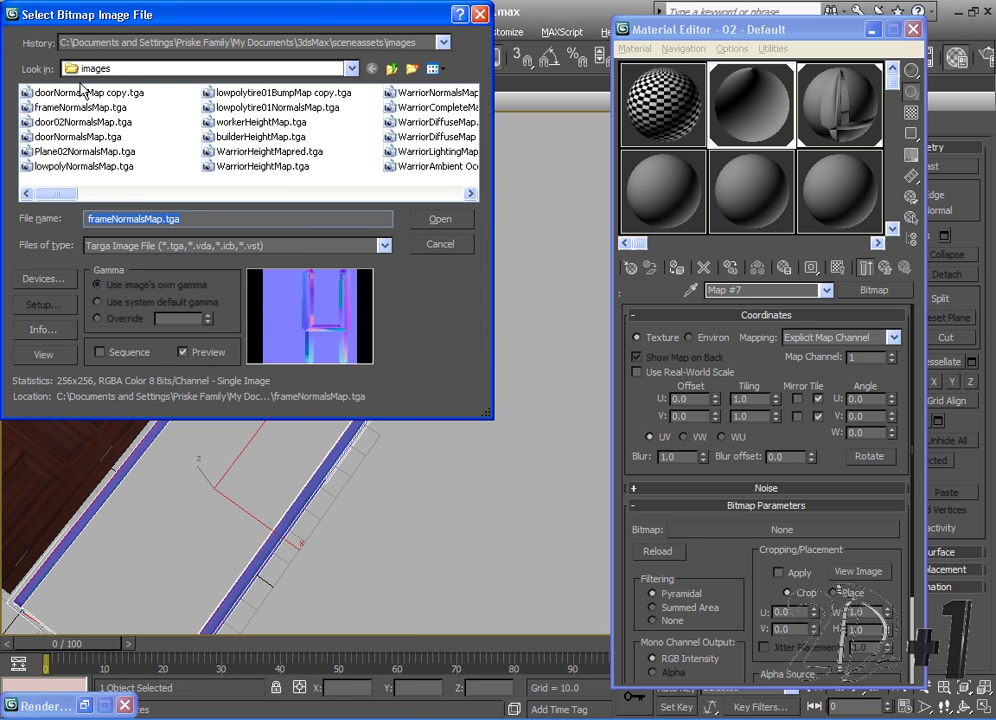
pyautogui.click(86, 94)
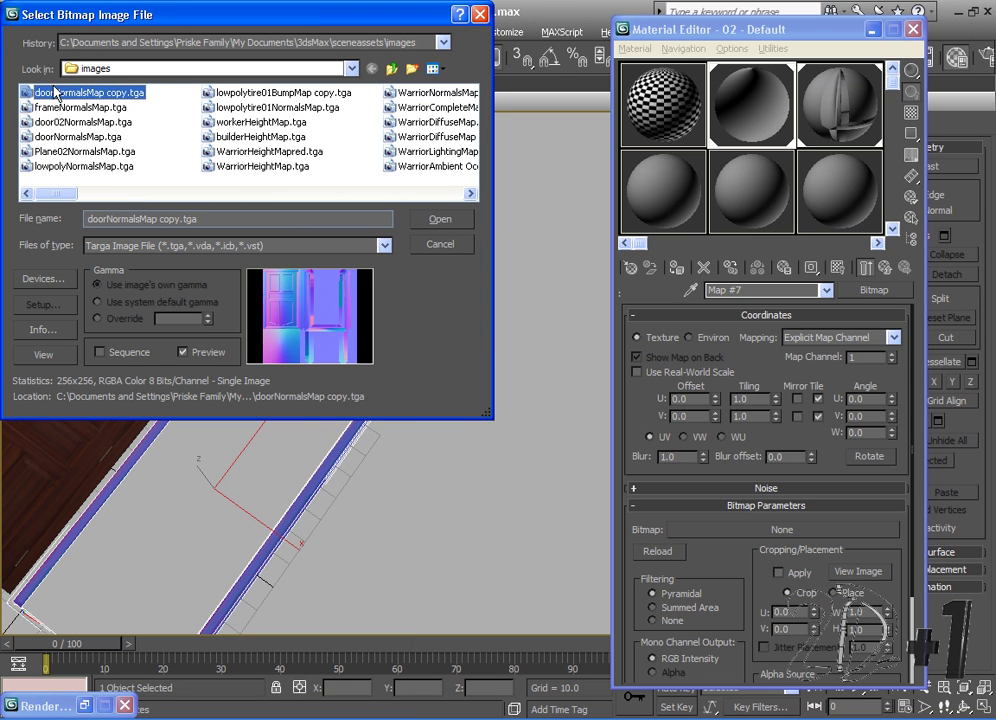
pyautogui.doubleClick(55, 95)
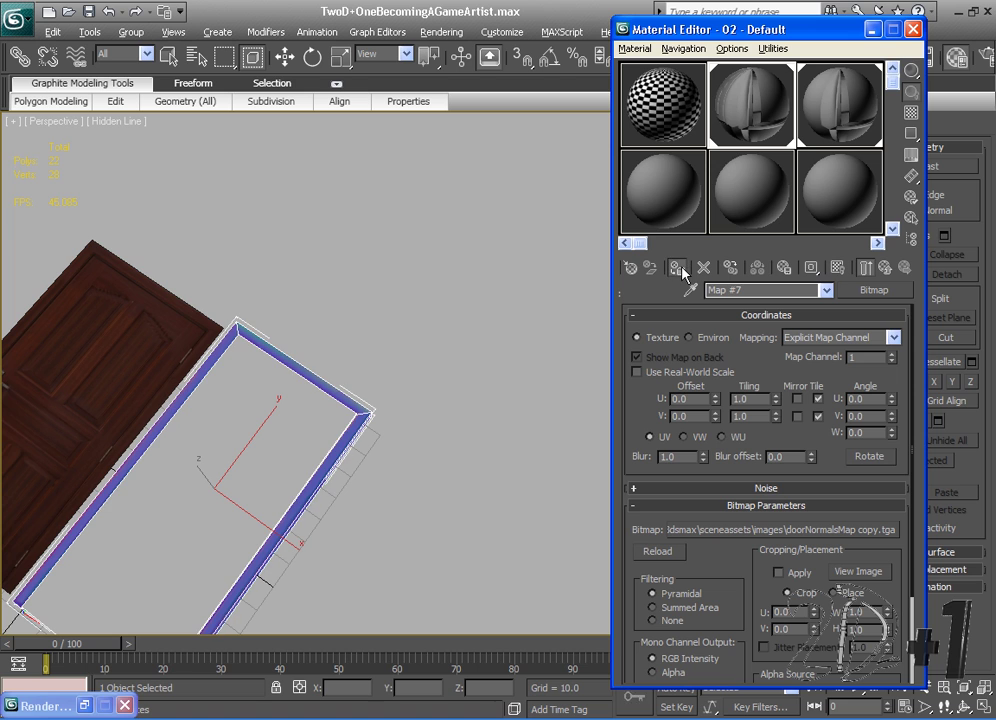
# Show Map #7 on the model in the viewport, and minimise the Material Editor.
pyautogui.click(838, 268)
pyautogui.keyDown('alt'); pyautogui.moveTo(389, 462); pyautogui.dragTo(478, 382, button='middle'); pyautogui.keyUp('alt')
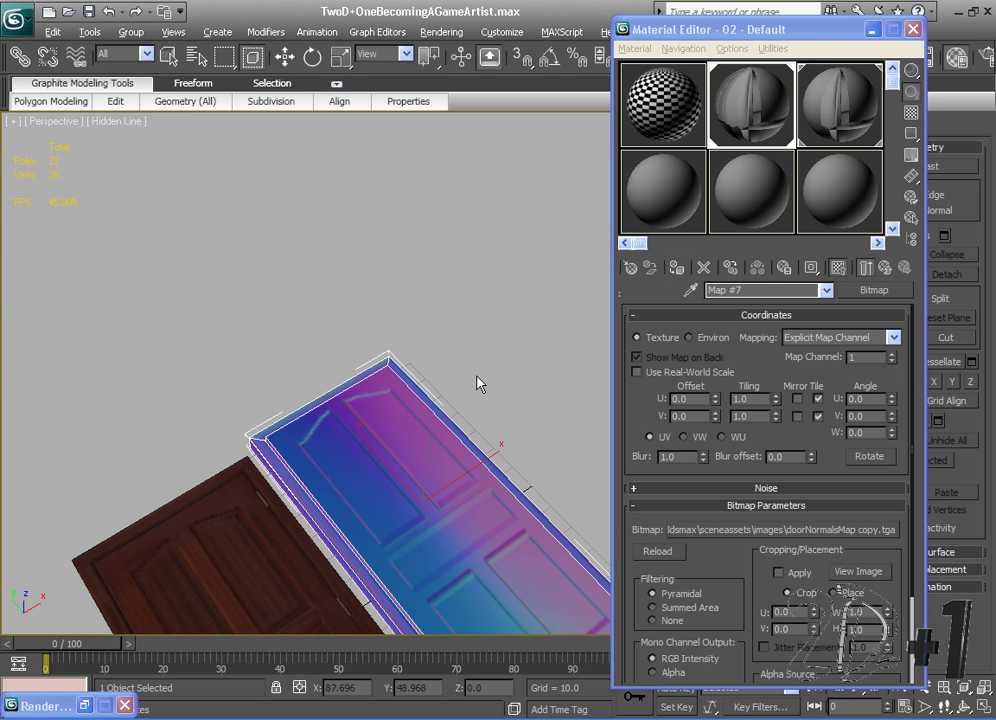
pyautogui.click(873, 29)
pyautogui.keyDown('alt'); pyautogui.moveTo(560, 383); pyautogui.dragTo(545, 382, button='middle'); pyautogui.keyUp('alt')
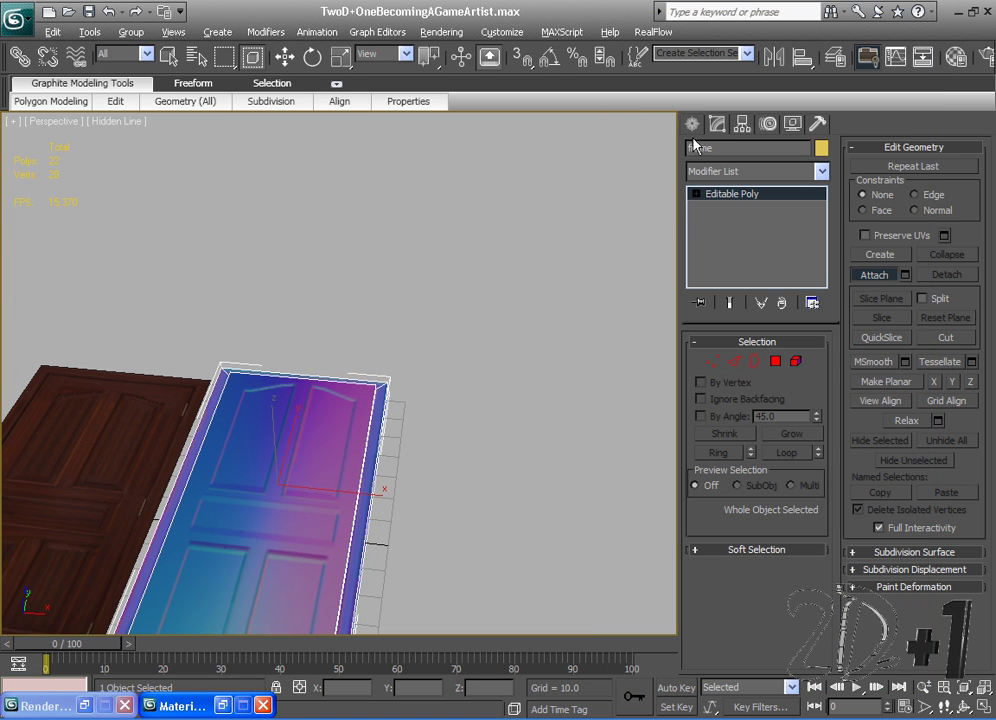
# Clear the selection and delete the wooden reference door beside the model.
pyautogui.click(692, 126)
pyautogui.click(566, 334)
pyautogui.keyDown('alt'); pyautogui.moveTo(566, 334); pyautogui.dragTo(548, 432, button='middle'); pyautogui.keyUp('alt')
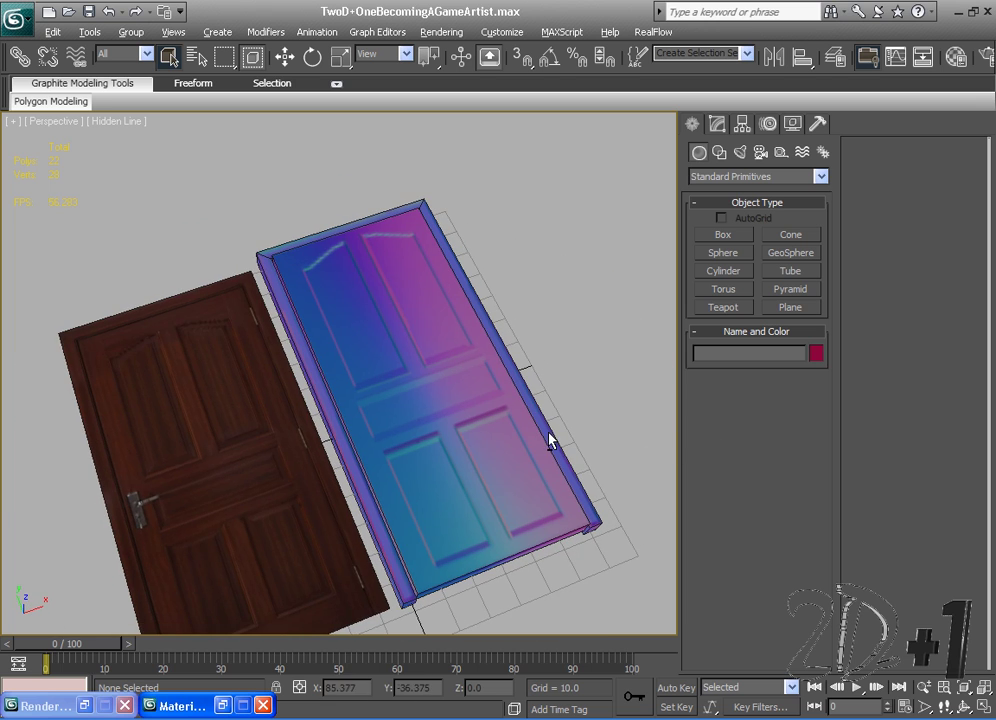
pyautogui.click(318, 476)
pyautogui.press('Delete')
# Stand the combined door-and-frame model upright by rotating it about 89 degrees around the X axis.
pyautogui.click(320, 358)
pyautogui.keyDown('alt'); pyautogui.moveTo(320, 358); pyautogui.dragTo(422, 345, button='middle'); pyautogui.keyUp('alt')
pyautogui.rightClick(420, 347)
pyautogui.click(440, 366)
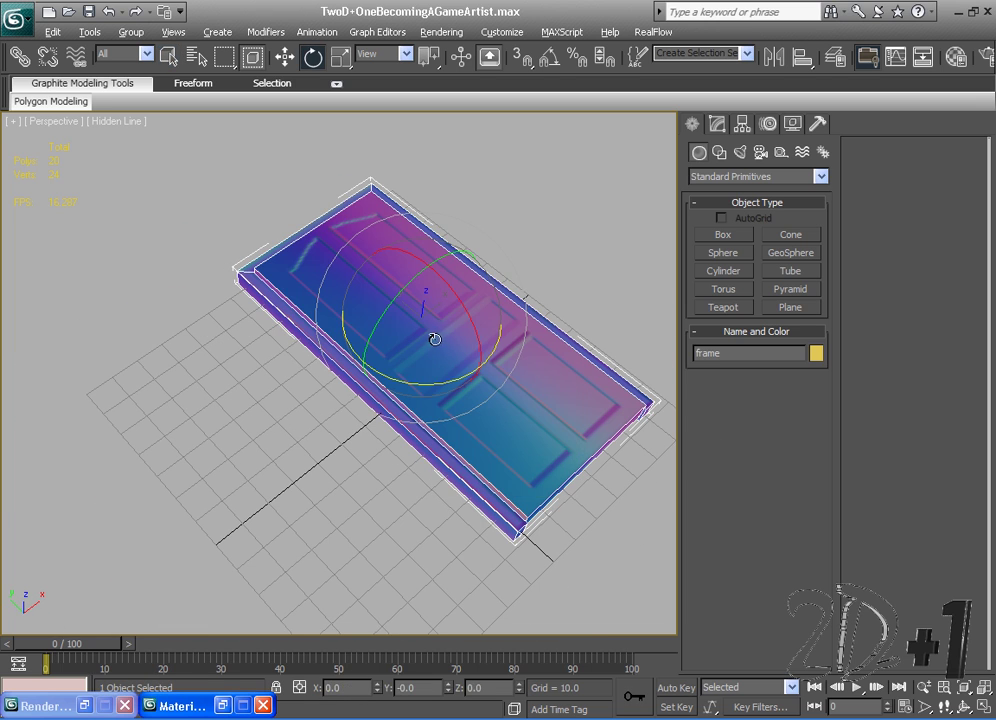
pyautogui.moveTo(435, 339); pyautogui.dragTo(567, 410)
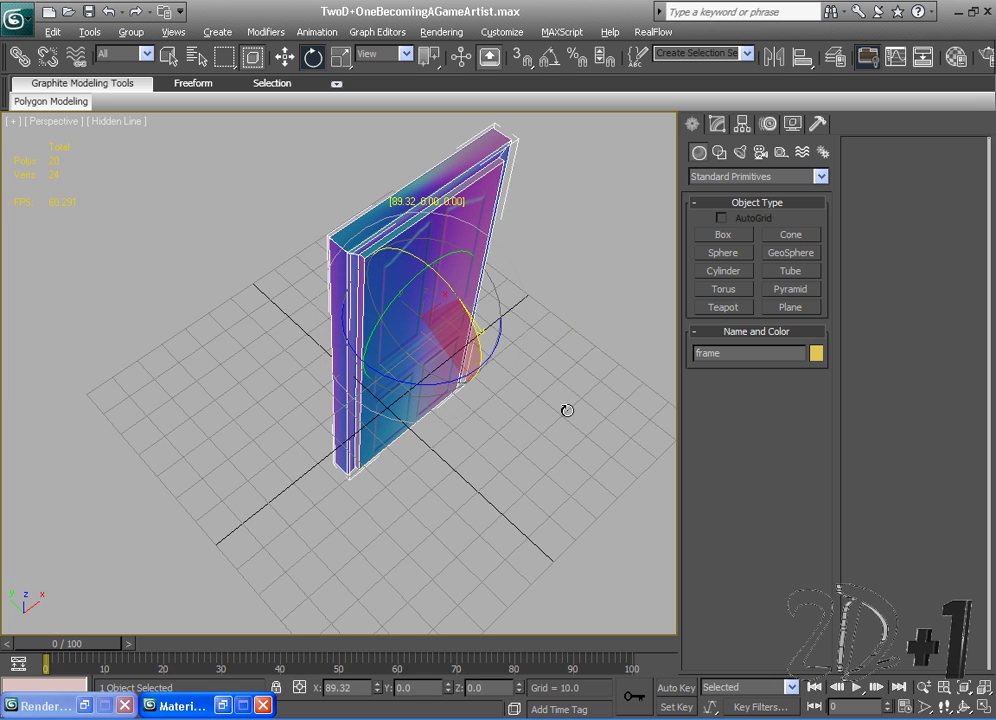
# Raise the upright door-and-frame model along Z so its base meets the grid, and clear the selection.
pyautogui.rightClick(370, 331)
pyautogui.click(384, 345)
pyautogui.moveTo(422, 289); pyautogui.dragTo(471, 156)
pyautogui.click(565, 285)
pyautogui.keyDown('alt'); pyautogui.moveTo(590, 332); pyautogui.dragTo(418, 442, button='middle'); pyautogui.keyUp('alt')
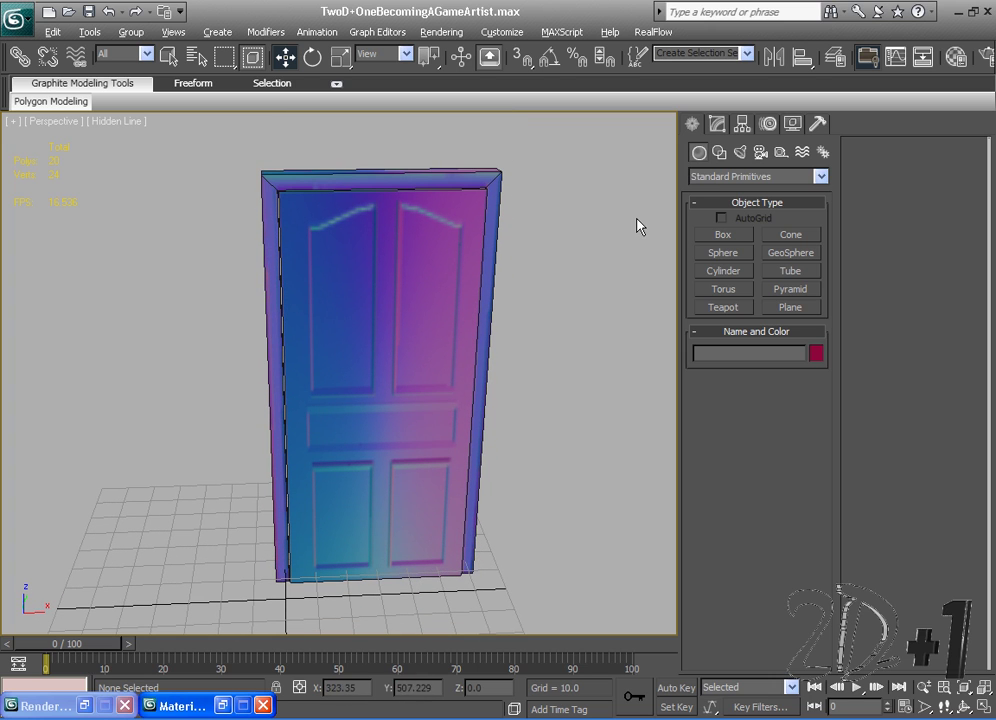
# Select the door leaf as an element of the frame object and rotate it slightly about Z so it stands ajar.
pyautogui.click(716, 126)
pyautogui.click(489, 270)
pyautogui.click(528, 352)
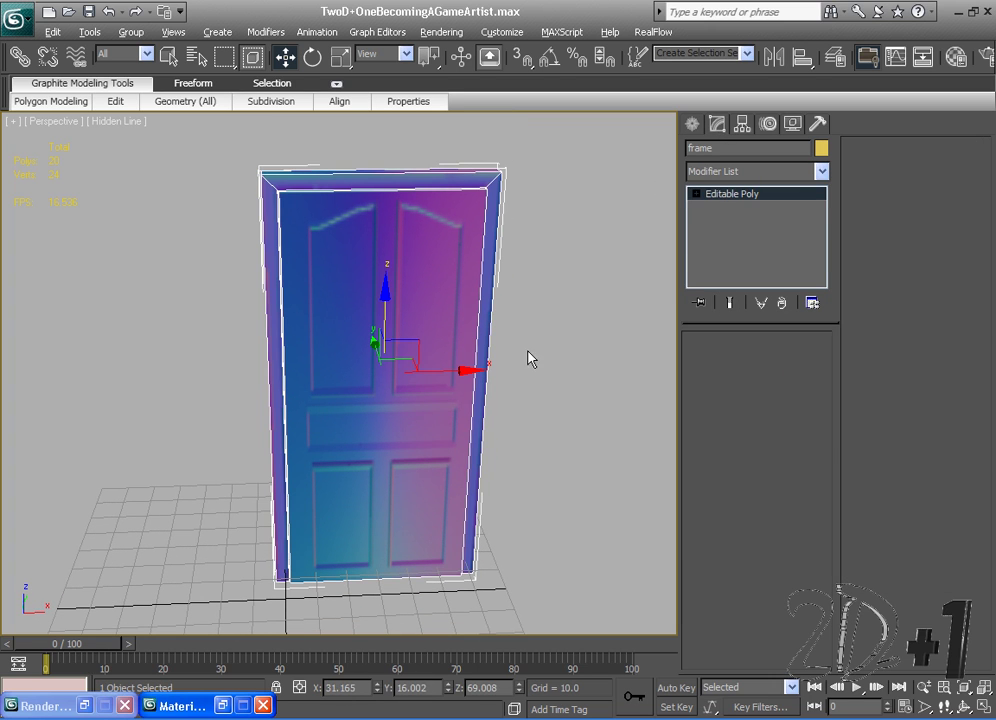
pyautogui.press('5')
pyautogui.click(382, 396)
pyautogui.press('e')
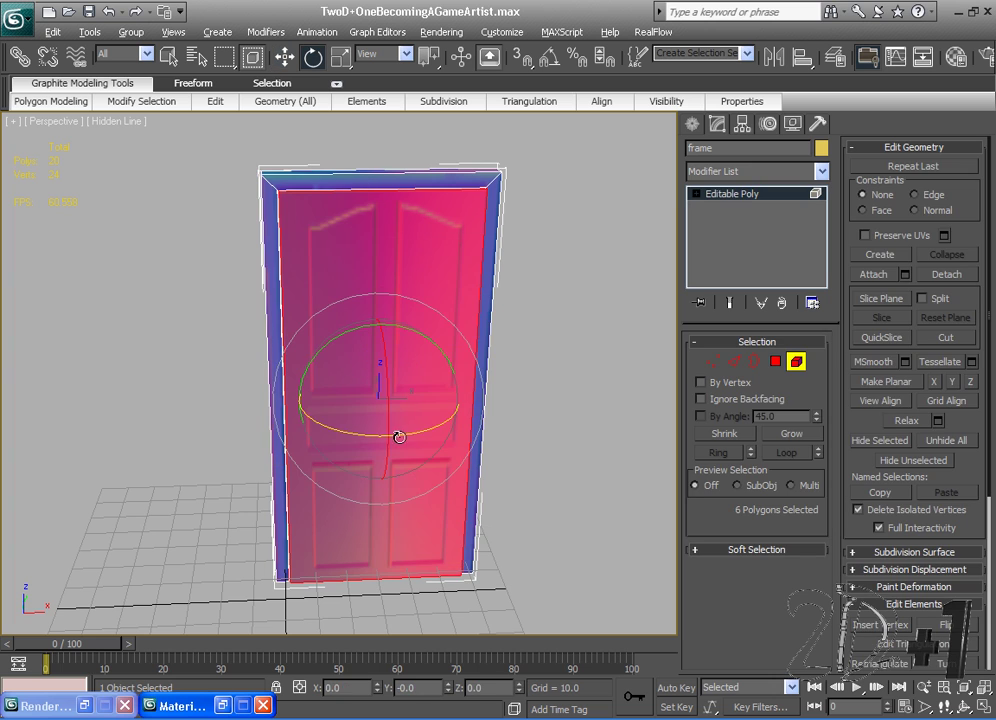
pyautogui.moveTo(399, 437); pyautogui.dragTo(436, 441)
# Move the rotated door leaf slightly forward along Y in the frame opening, and deselect the element.
pyautogui.rightClick(428, 404)
pyautogui.click(446, 422)
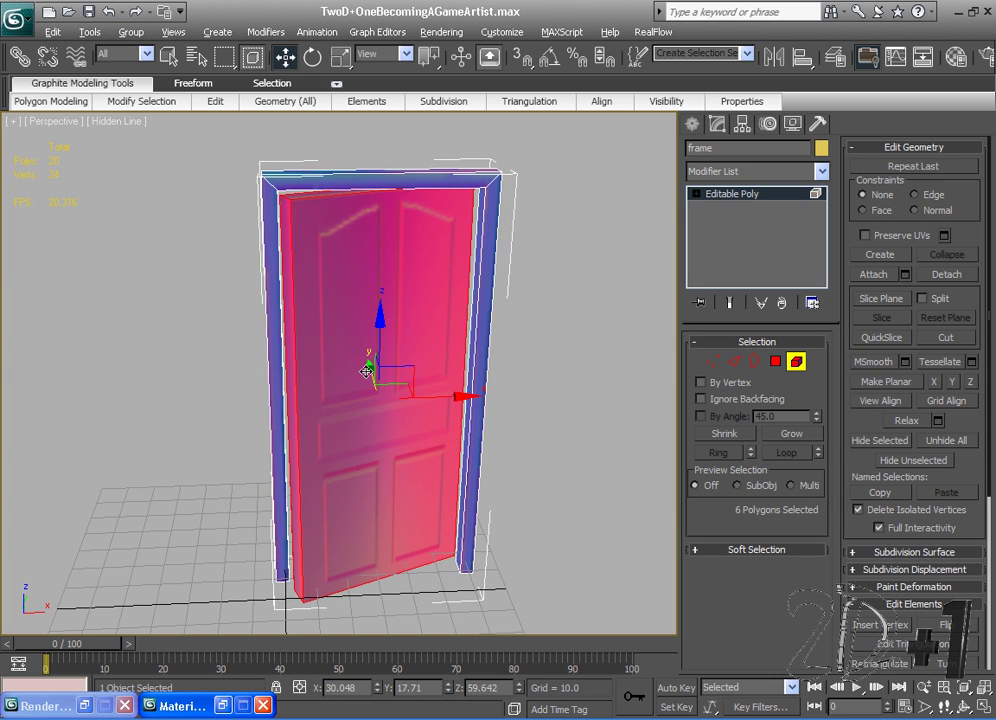
pyautogui.moveTo(367, 371); pyautogui.dragTo(374, 389)
pyautogui.click(558, 373)
pyautogui.keyDown('alt'); pyautogui.moveTo(558, 373); pyautogui.dragTo(576, 362, button='middle'); pyautogui.keyUp('alt')
# Render the perspective view to check the normal map, minimise the rendered image and inspect the door in the viewport.
pyautogui.click(441, 32)
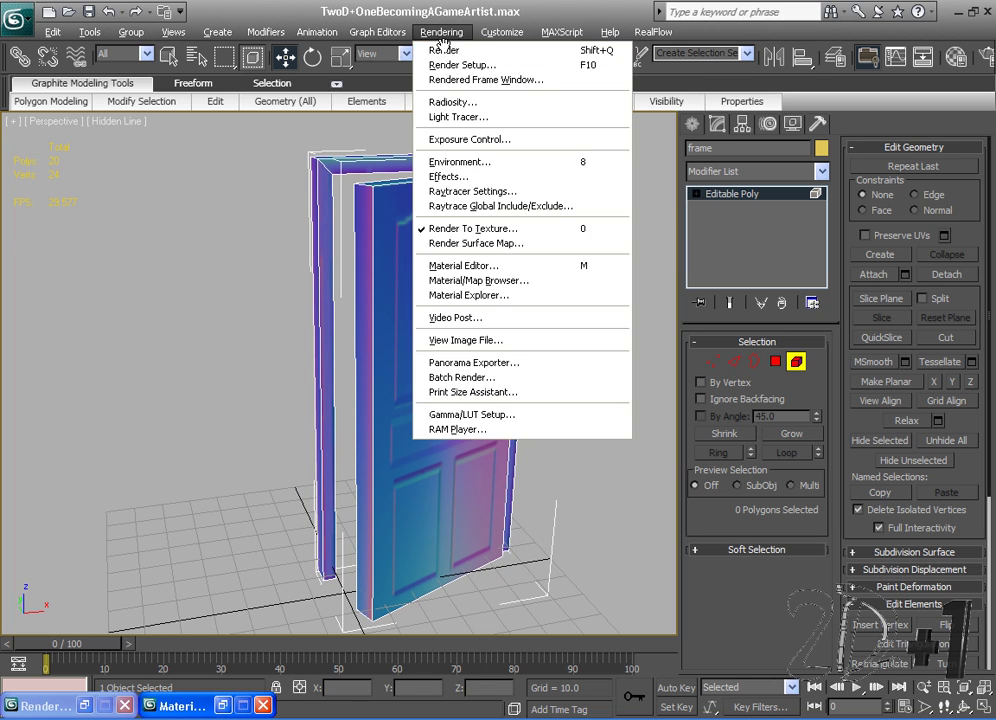
pyautogui.click(442, 48)
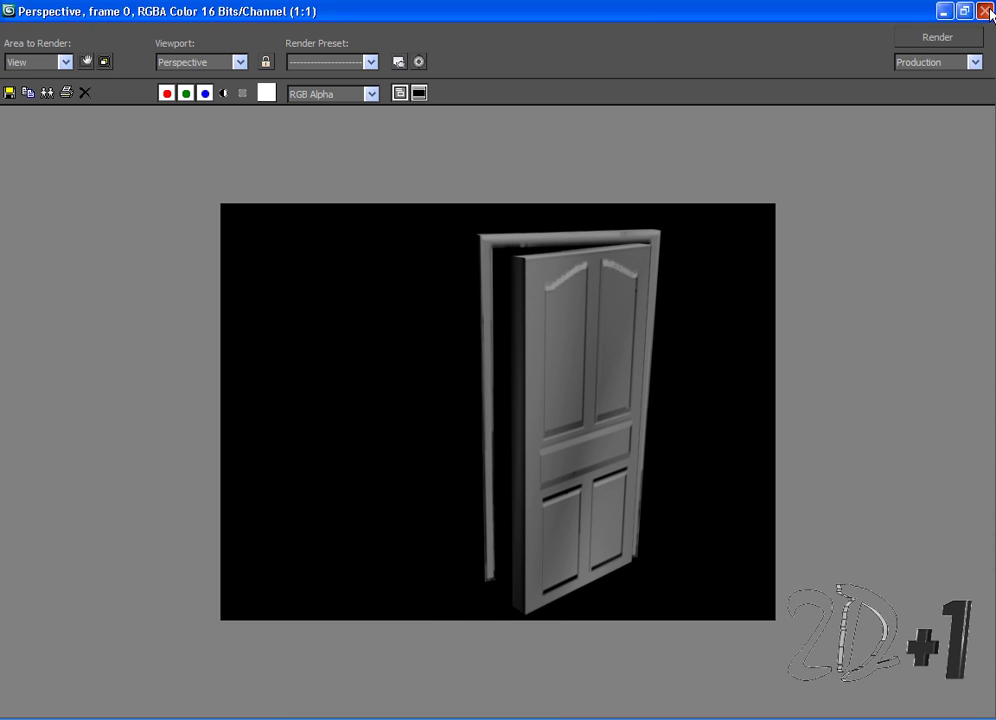
pyautogui.click(944, 12)
pyautogui.moveTo(455, 436)
pyautogui.keyDown('alt'); pyautogui.mouseDown(button='middle')
pyautogui.moveTo(467, 440)
pyautogui.moveTo(318, 462)
pyautogui.moveTo(456, 456)
pyautogui.mouseUp(button='middle'); pyautogui.keyUp('alt')
pyautogui.scroll(4, 527, 447)
pyautogui.scroll(-3, 525, 447)
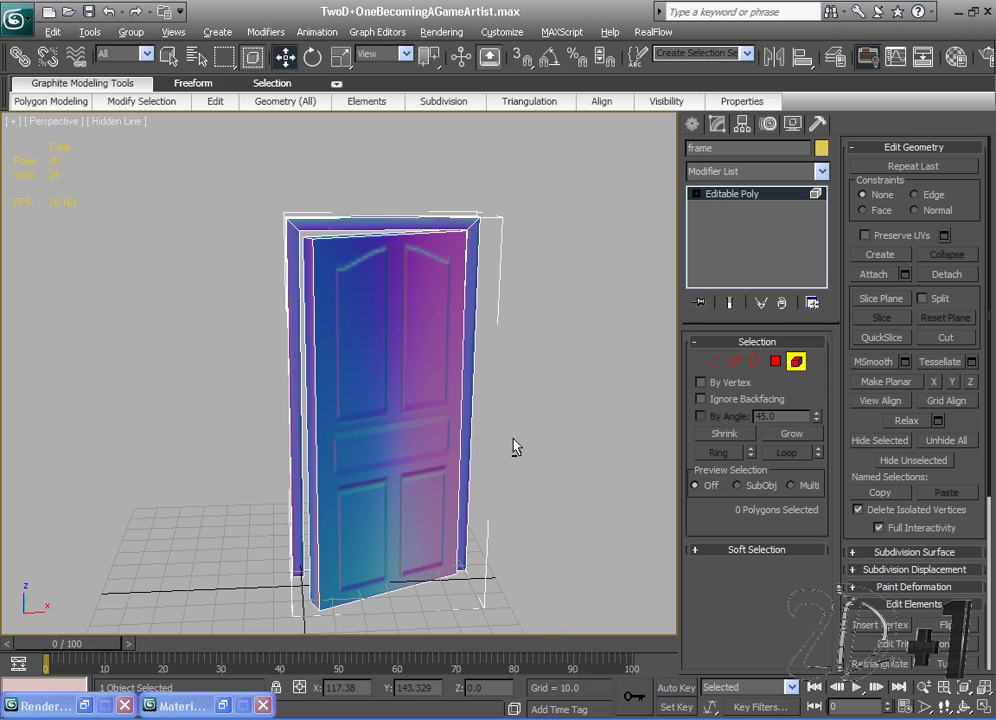